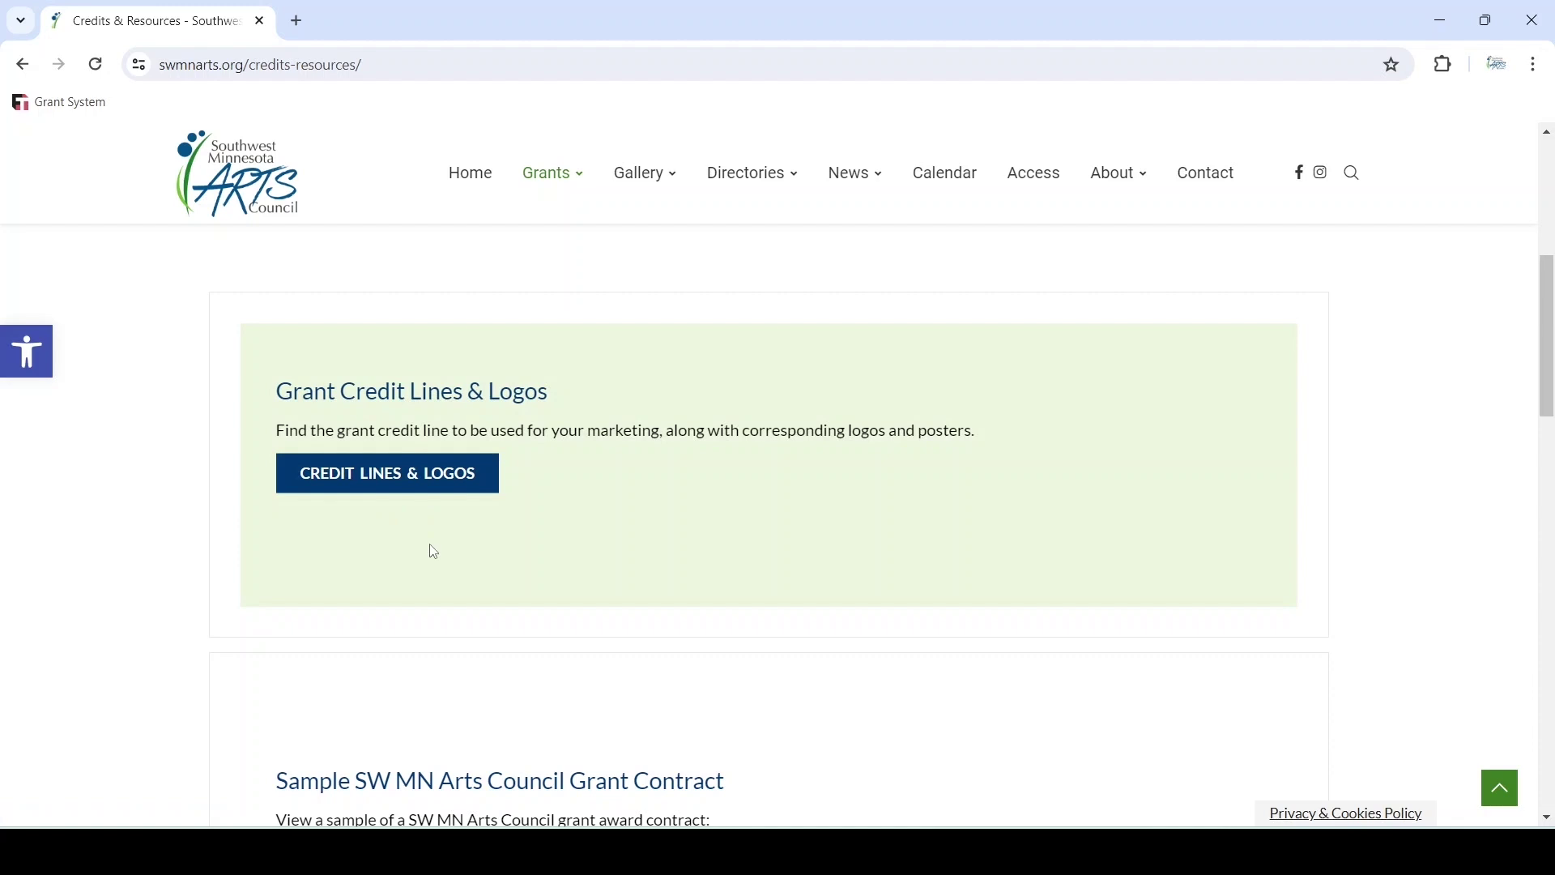
Look over the Credits & Resources grant listings, then open the Grants menu's Log In page
{"action": "scroll", "coordinate": [433, 551], "scroll_direction": "down", "scroll_amount": 5}
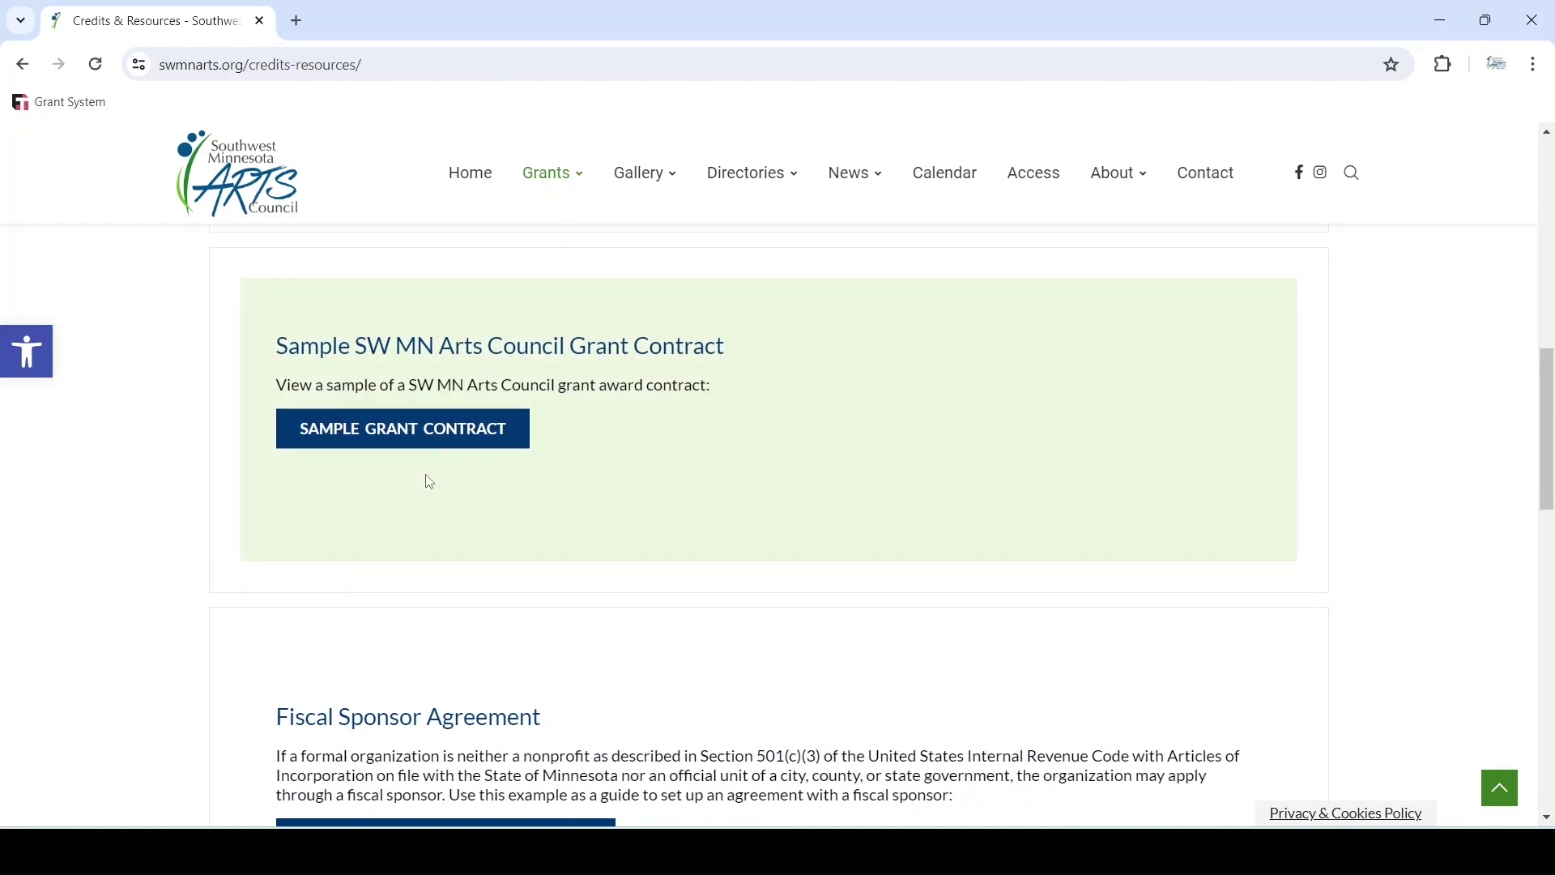
{"action": "scroll", "coordinate": [143, 486], "scroll_direction": "down", "scroll_amount": 4}
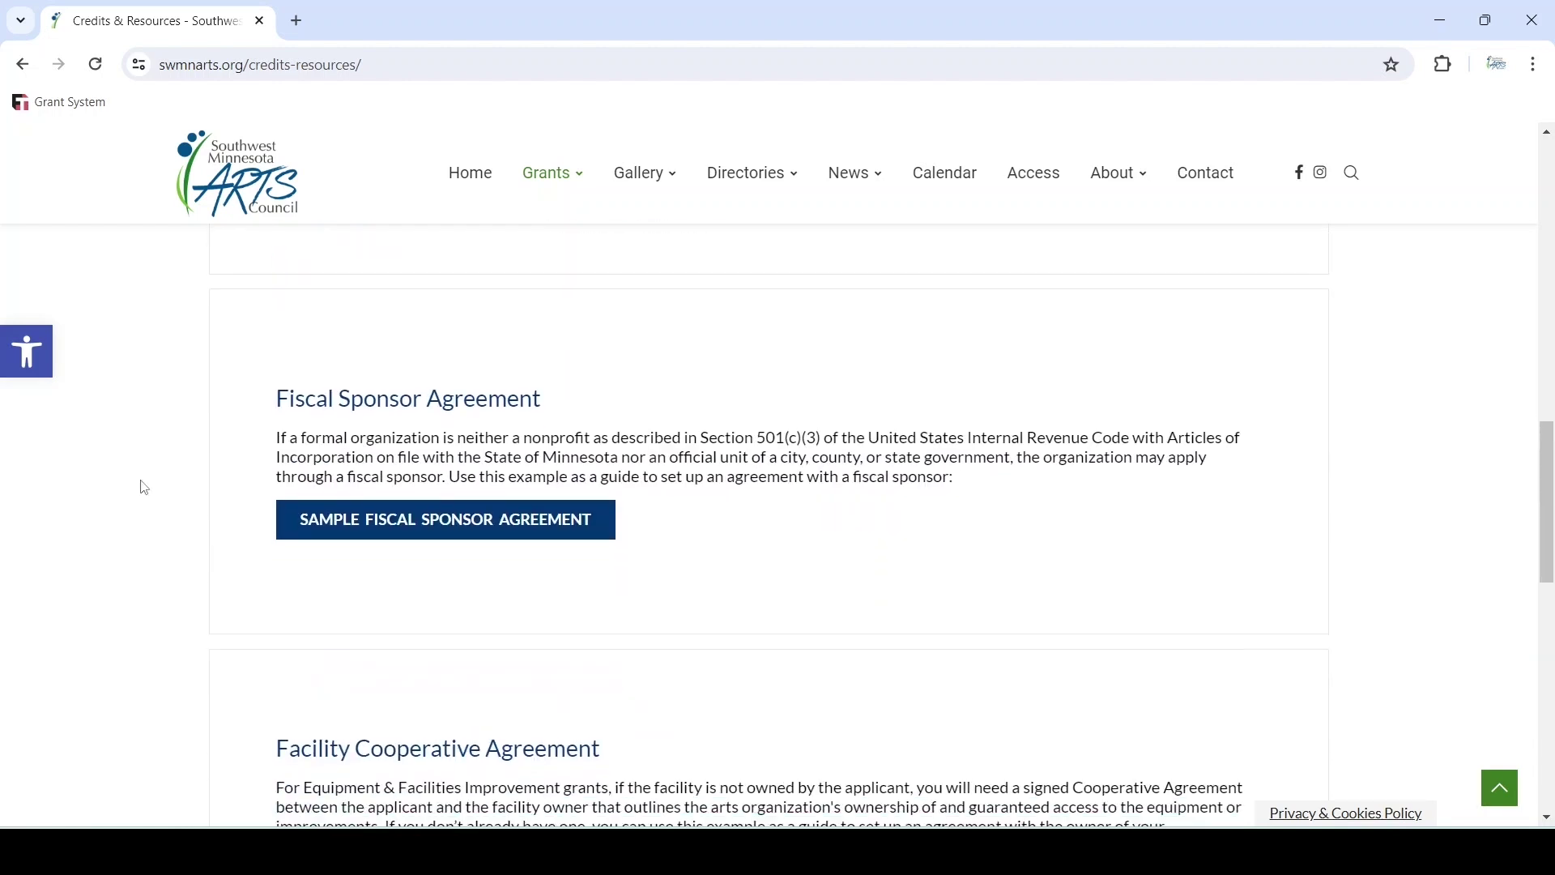
{"action": "scroll", "coordinate": [142, 486], "scroll_direction": "down", "scroll_amount": 1}
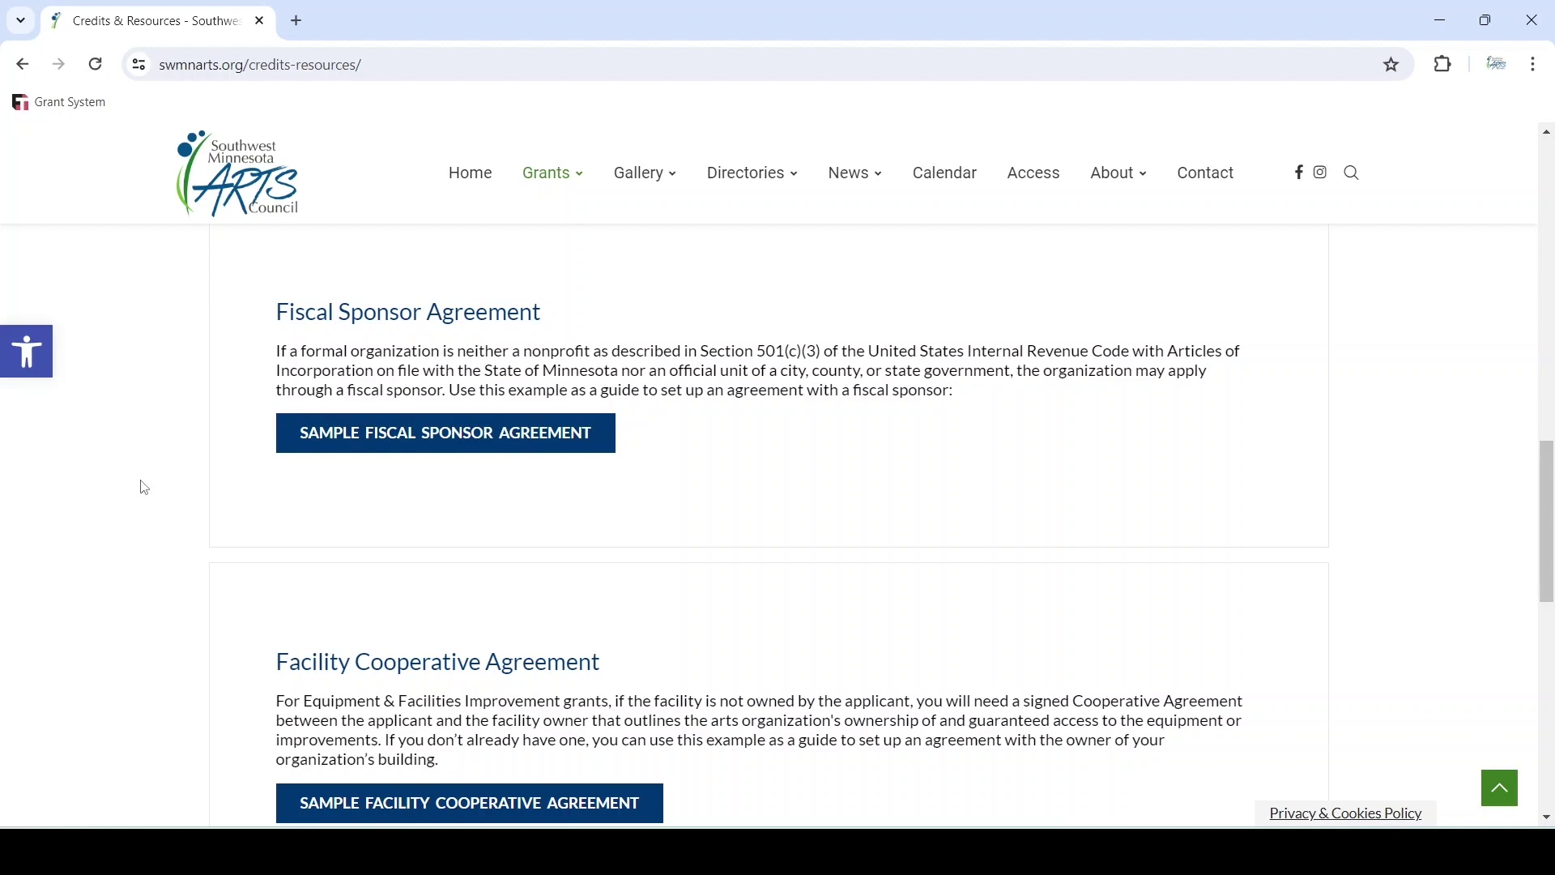
{"action": "scroll", "coordinate": [144, 486], "scroll_direction": "down", "scroll_amount": 3}
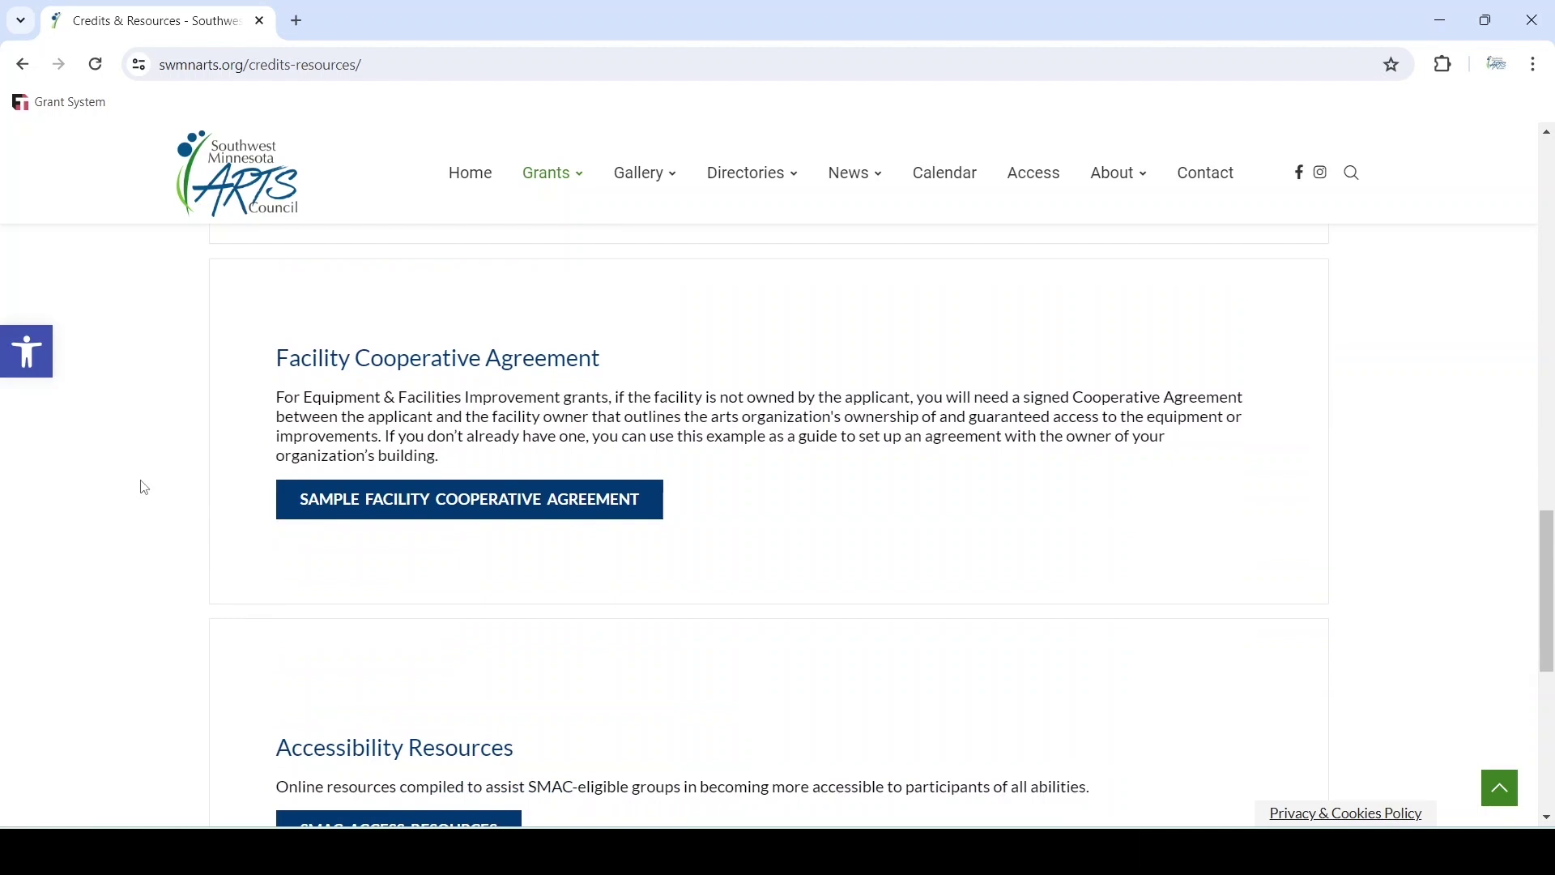
{"action": "scroll", "coordinate": [143, 486], "scroll_direction": "down", "scroll_amount": 3}
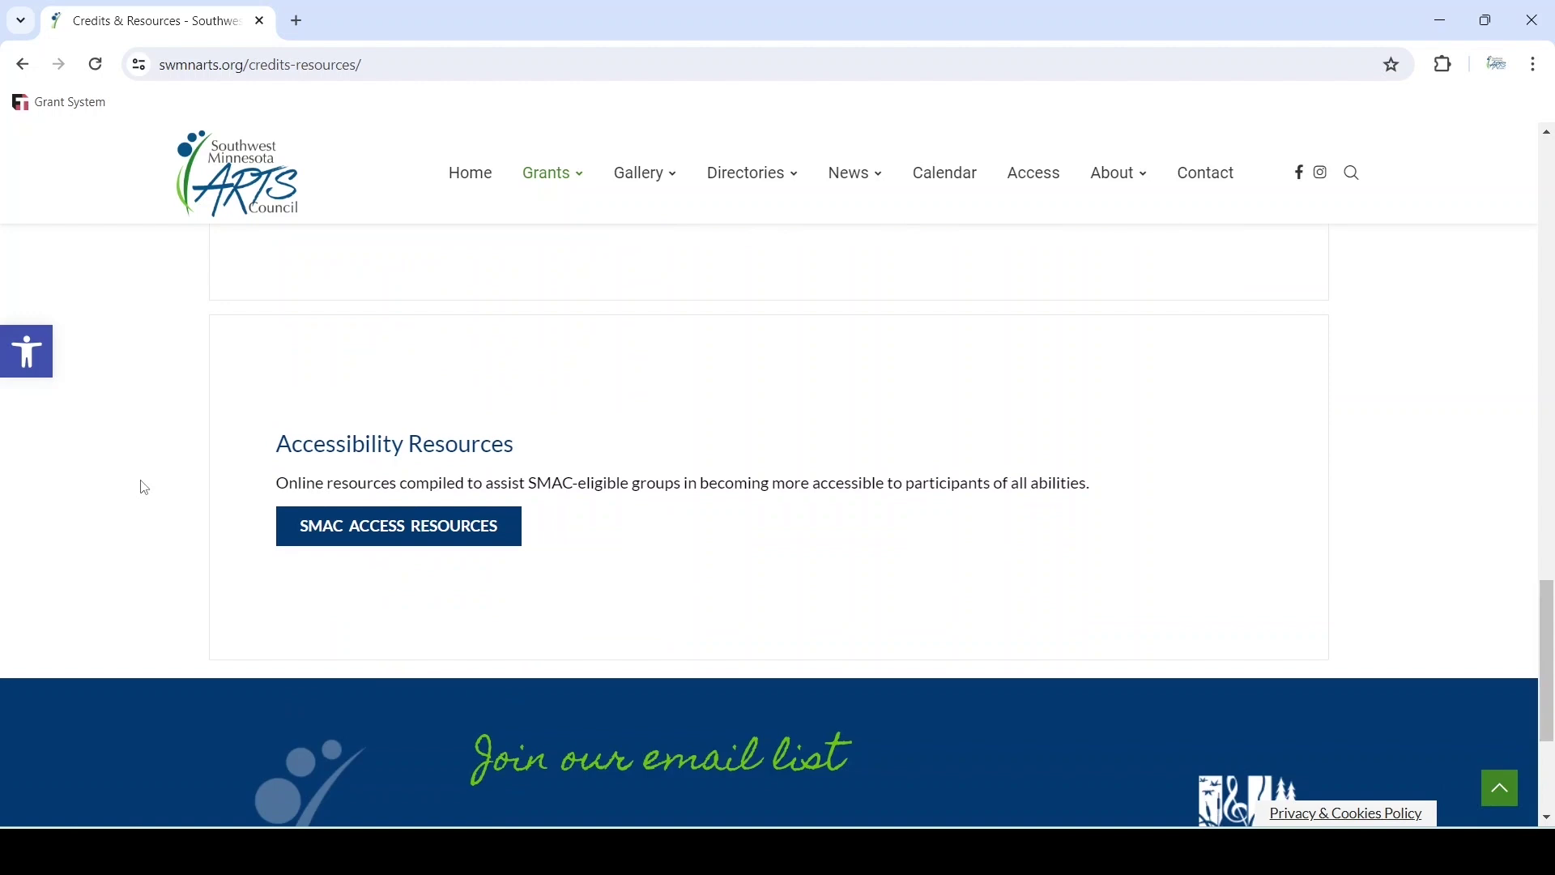
{"action": "mouse_move", "coordinate": [573, 189]}
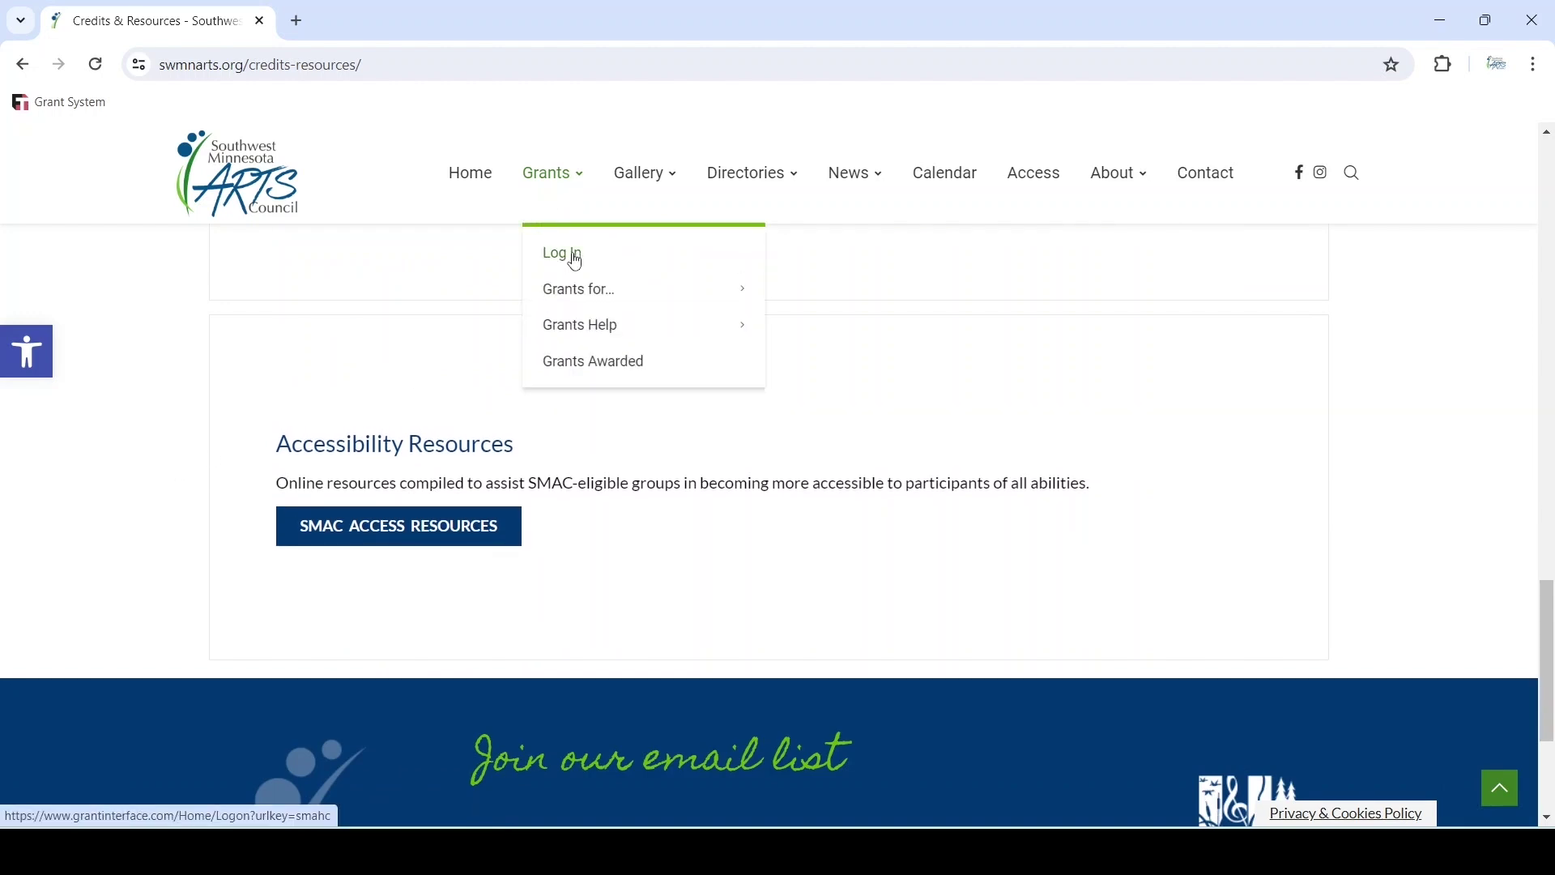
{"action": "left_click", "coordinate": [576, 262]}
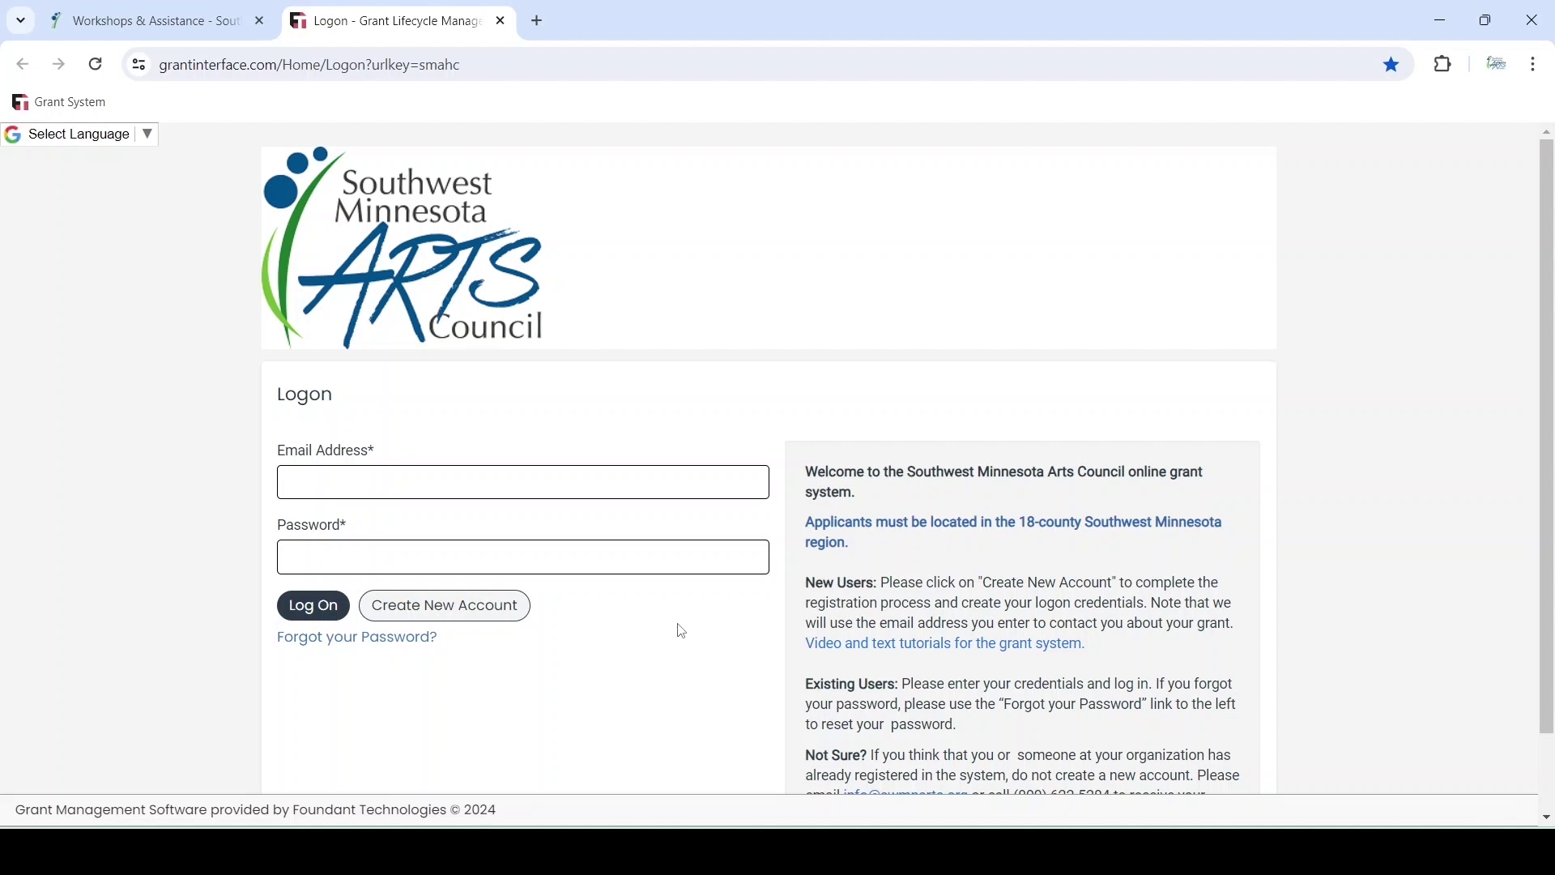
Log on to Grant Lifecycle Manager with the applicant account's email address and password
{"action": "left_click", "coordinate": [350, 485]}
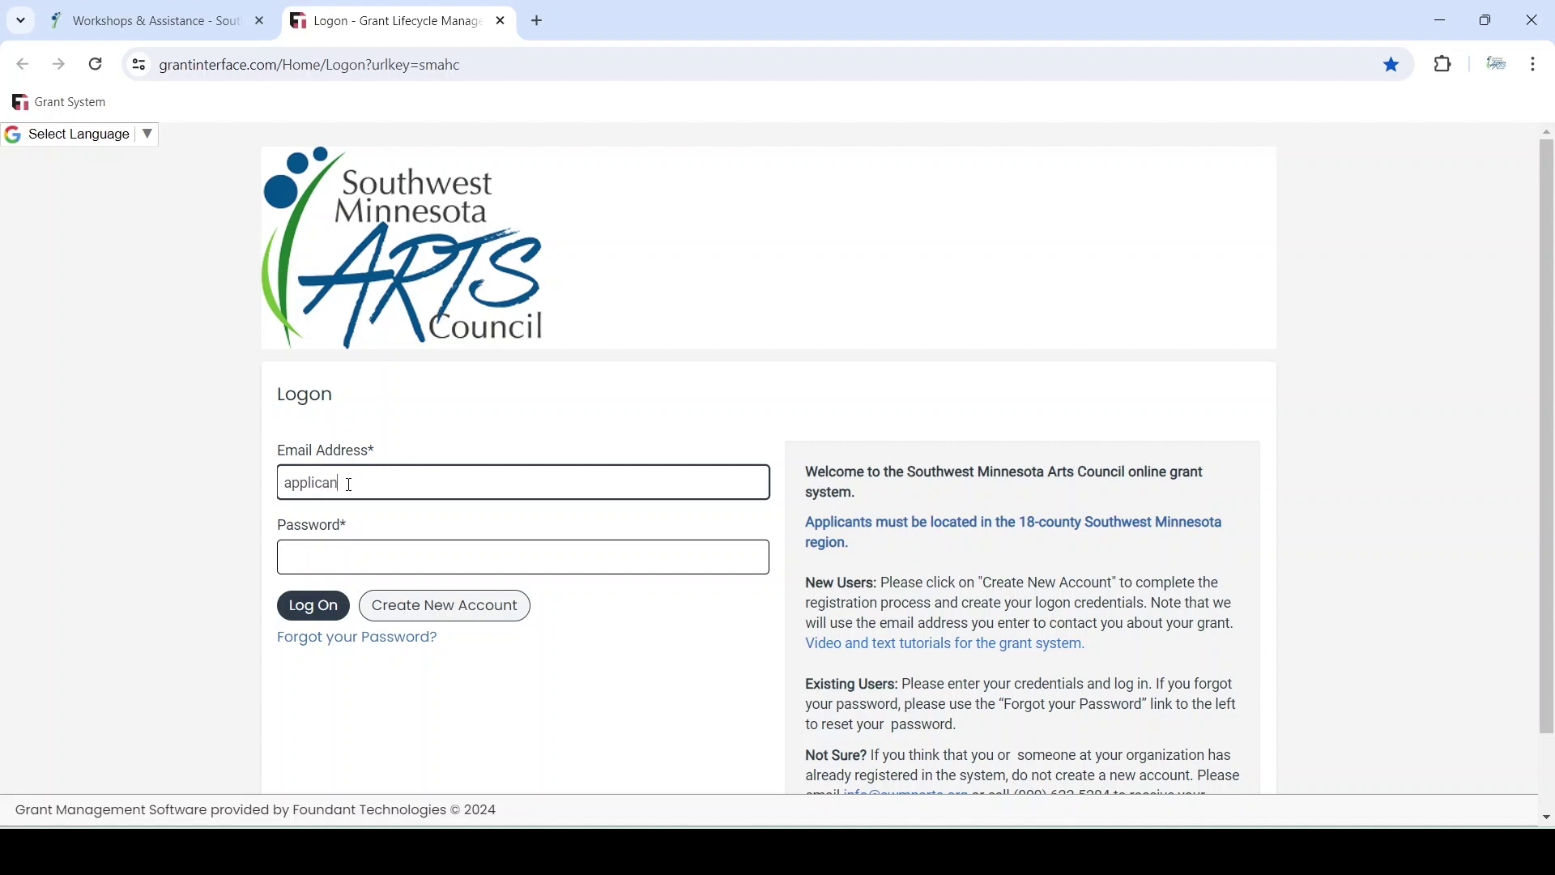
{"action": "key", "text": "Tab"}
{"action": "type", "text": "••••••"}
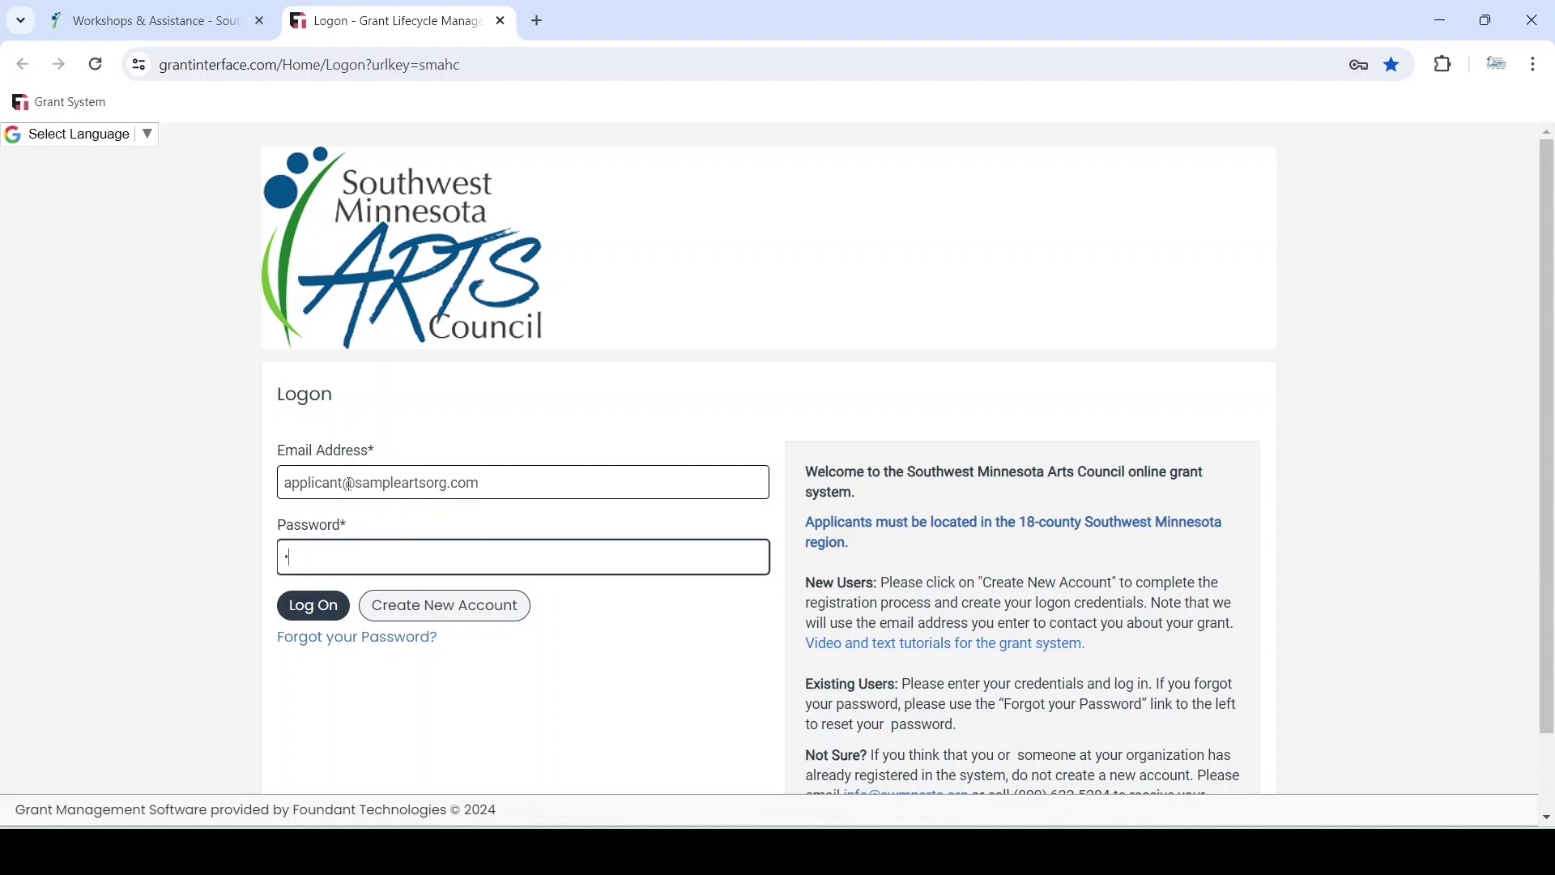
{"action": "type", "text": "•"}
{"action": "left_click", "coordinate": [328, 615]}
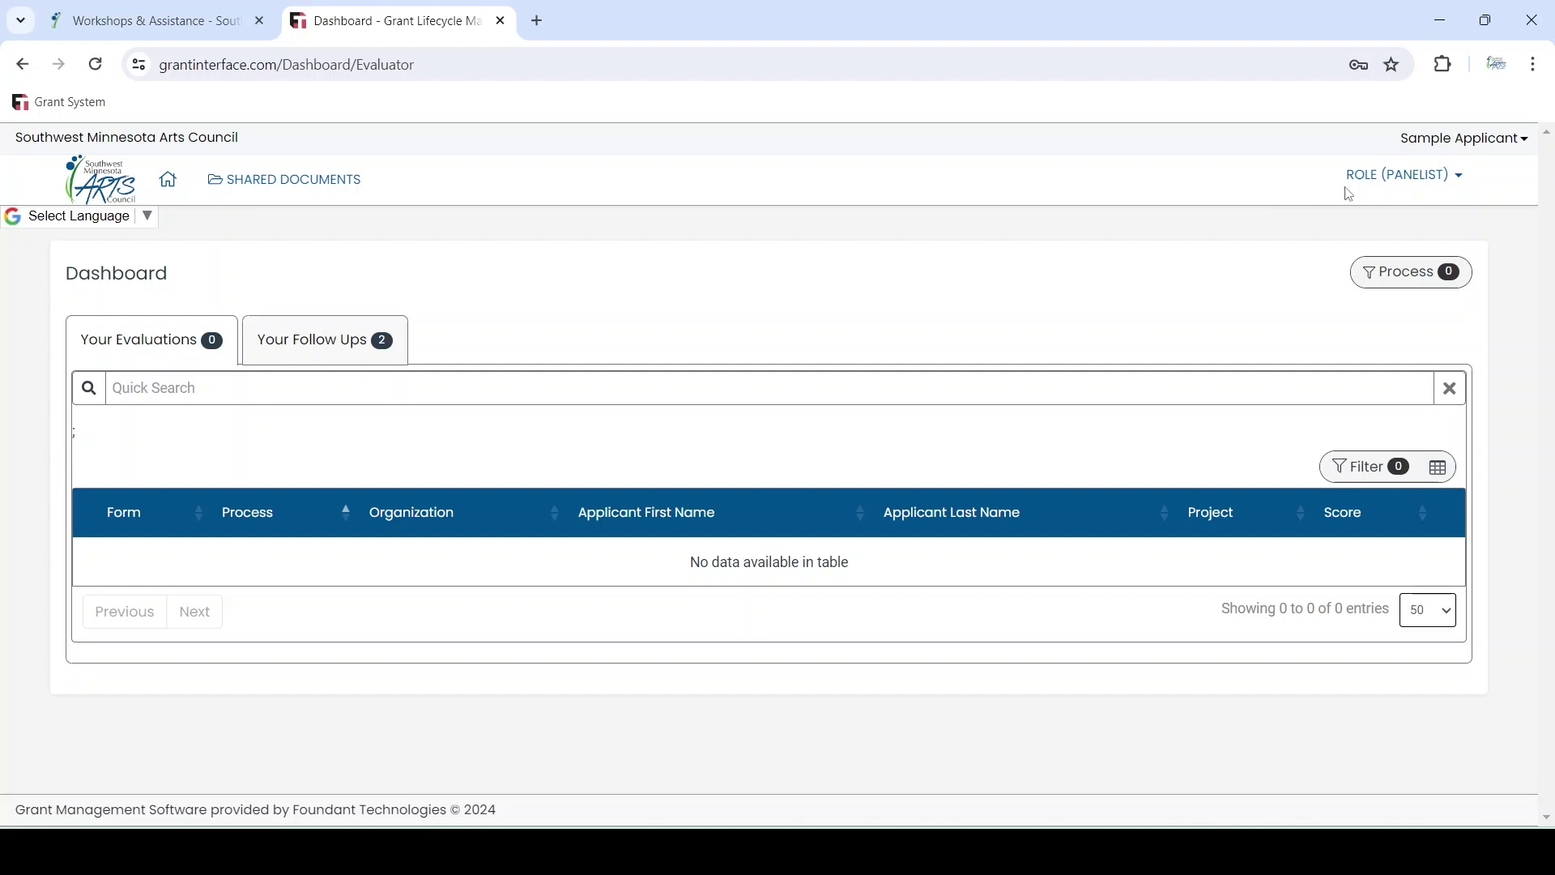
Change the account role from Panelist to Applicant
{"action": "left_click", "coordinate": [1466, 185]}
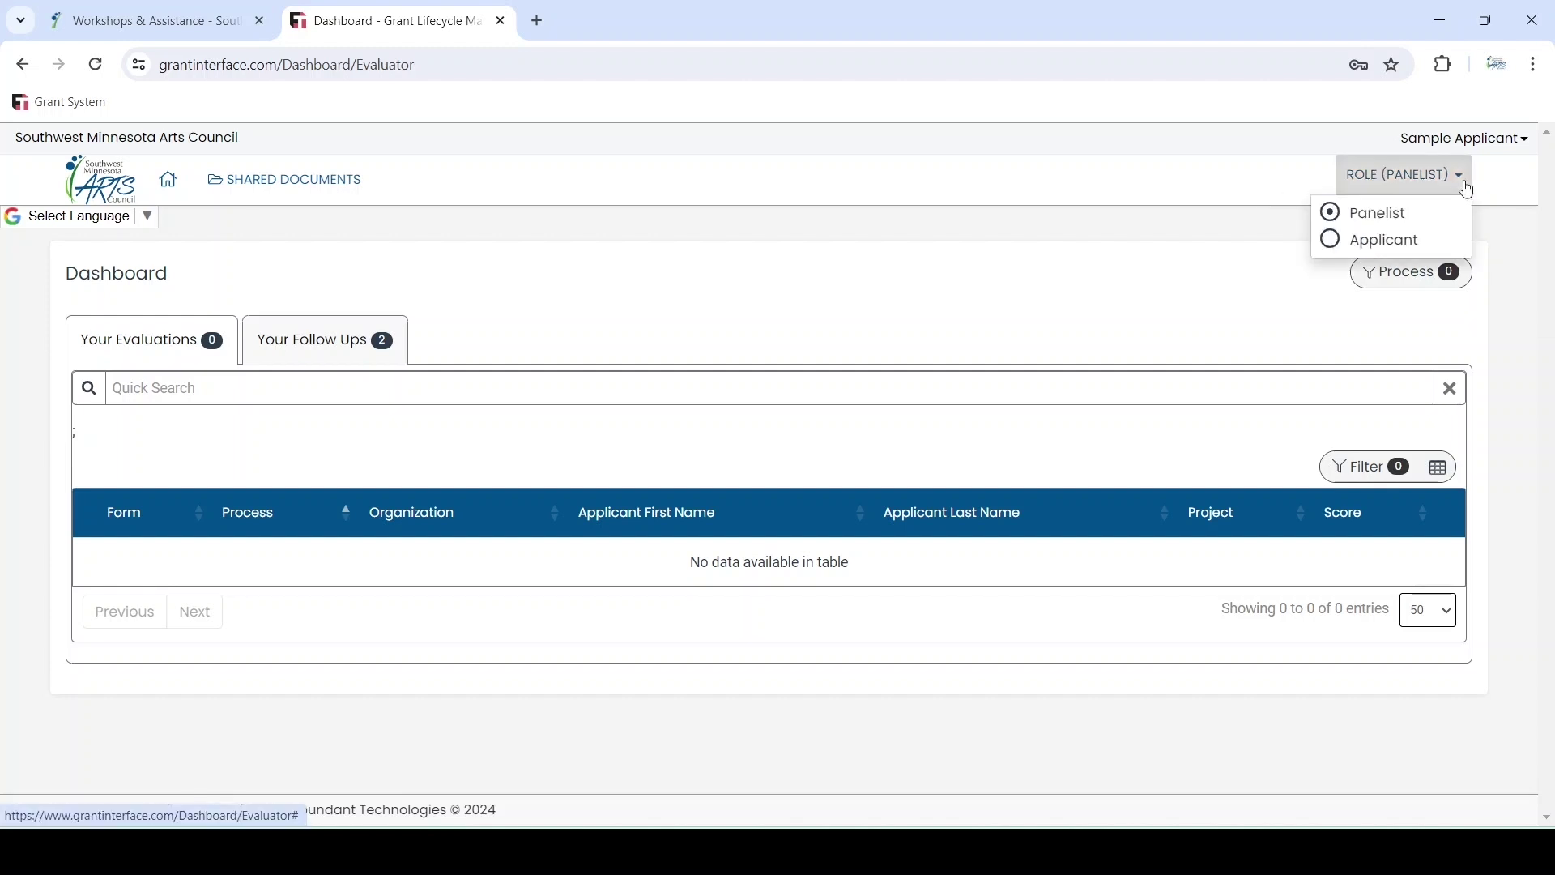
{"action": "left_click", "coordinate": [1331, 241]}
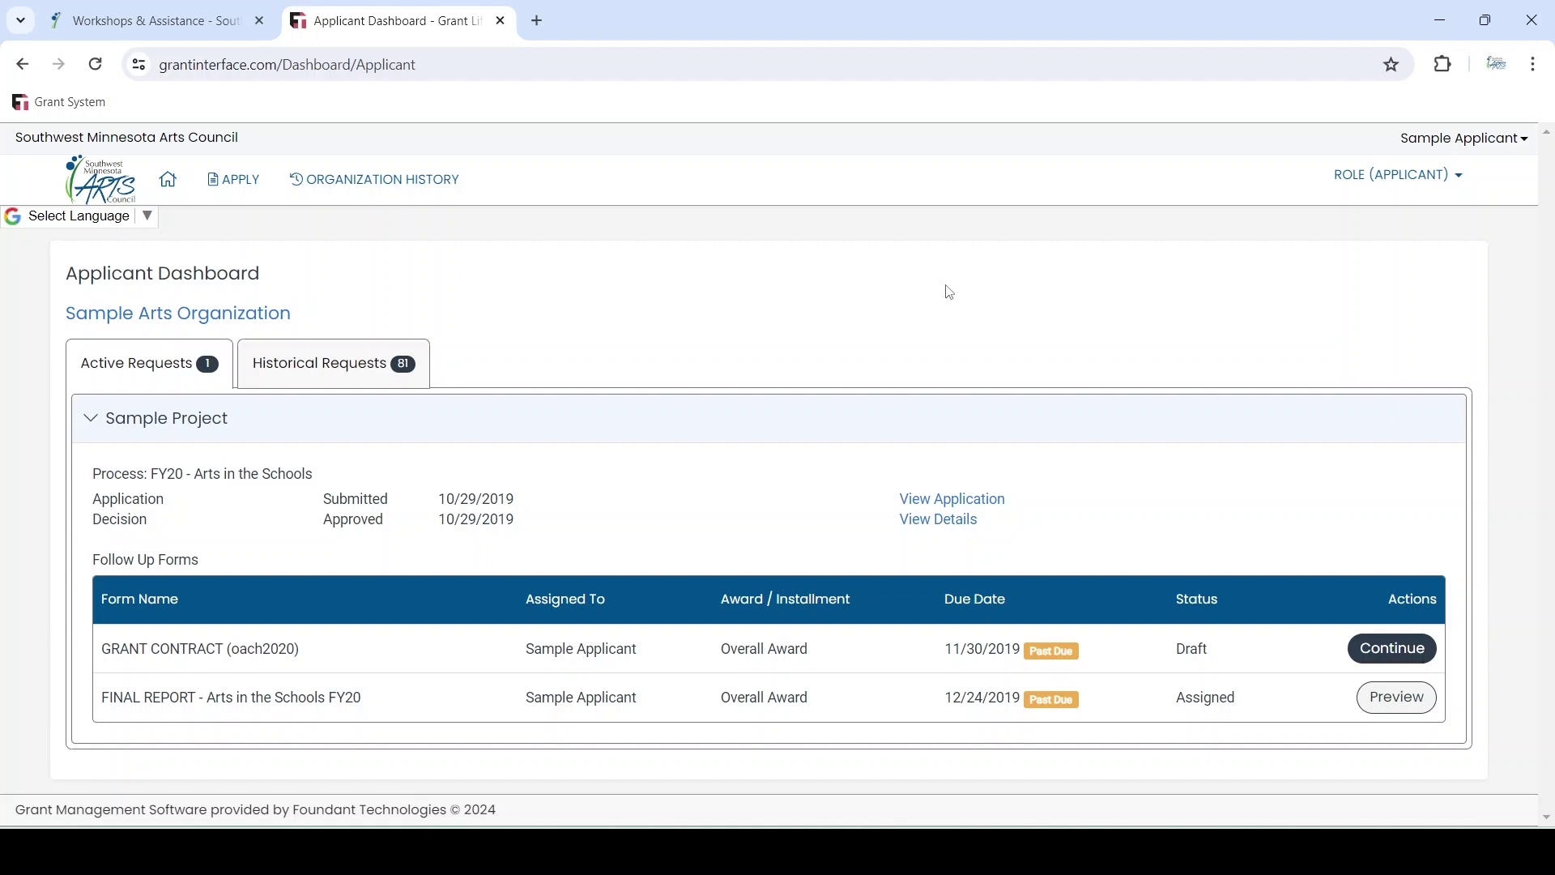
Start an application for the FY25 - Arts in the Schools program from the Apply list
{"action": "left_click", "coordinate": [235, 193]}
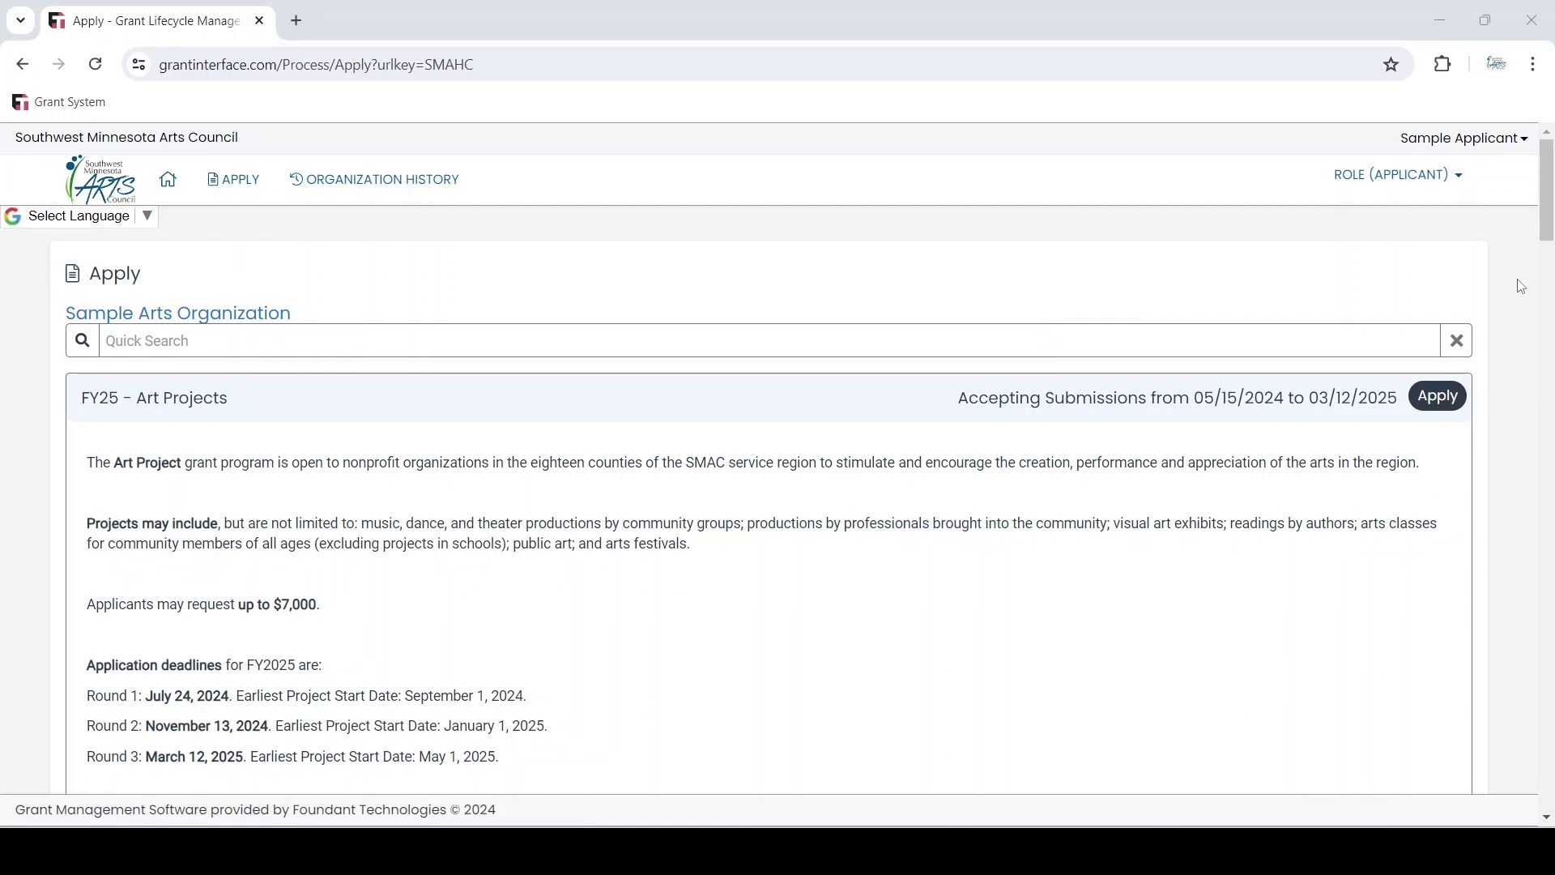
{"action": "scroll", "coordinate": [1523, 287], "scroll_direction": "down", "scroll_amount": 15}
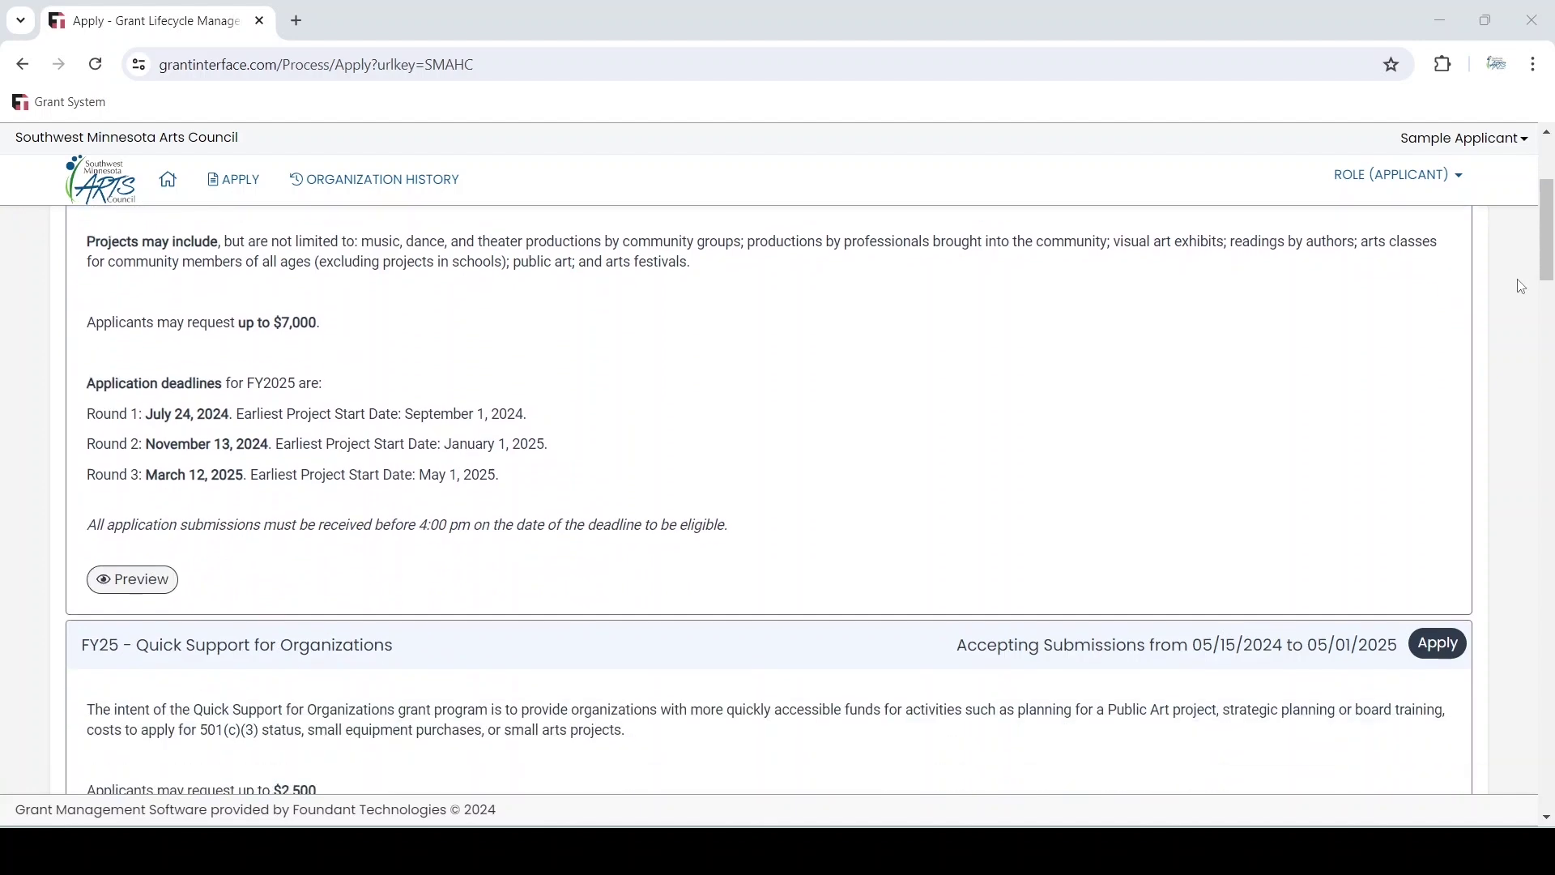
{"action": "scroll", "coordinate": [1522, 287], "scroll_direction": "down", "scroll_amount": 10}
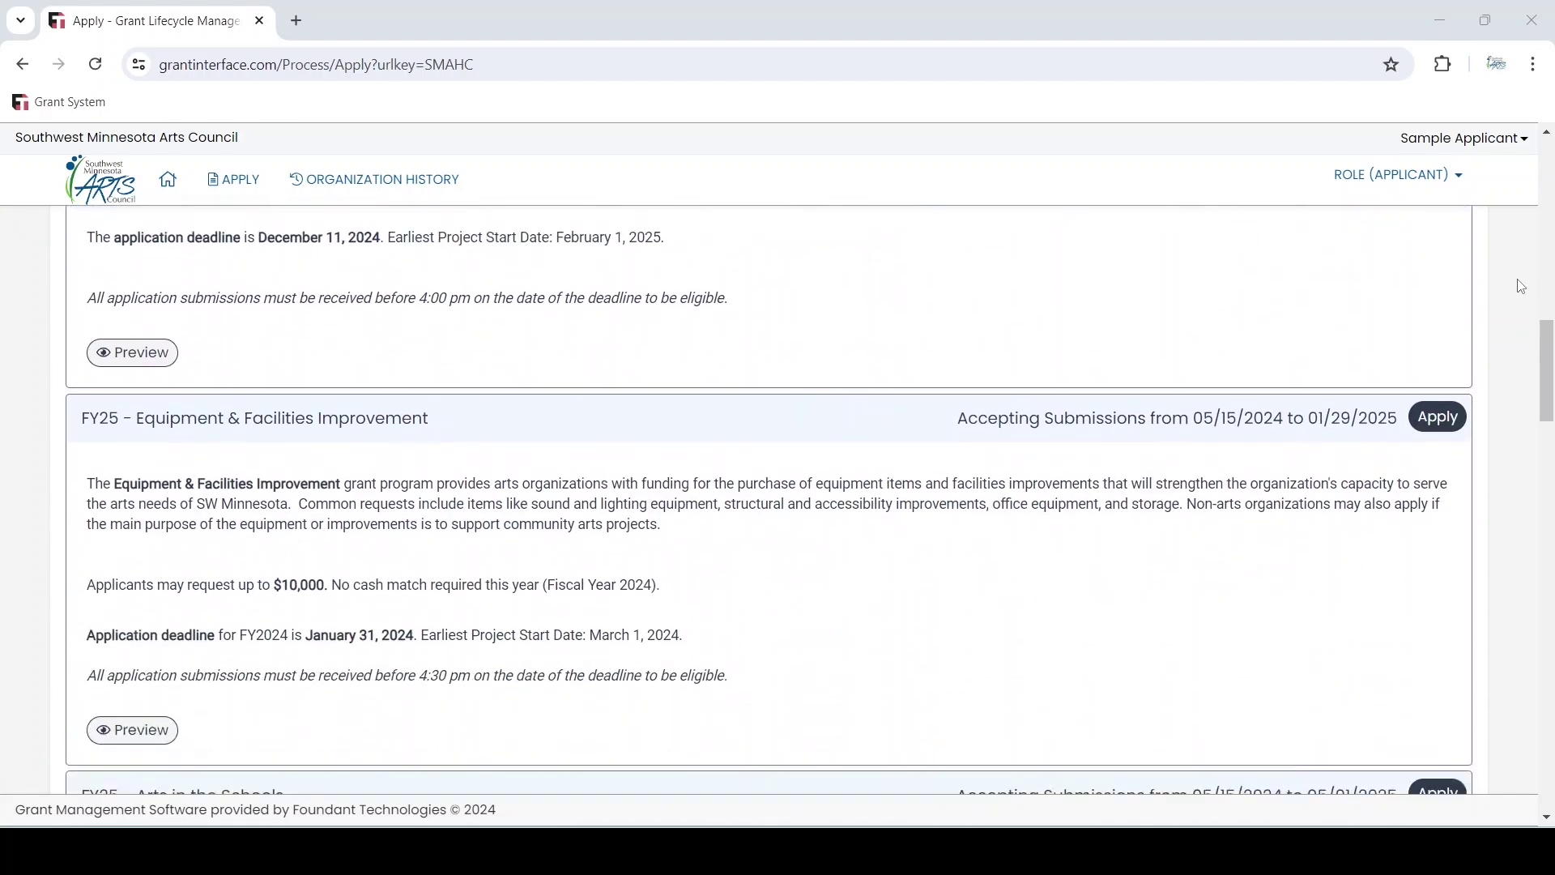
{"action": "scroll", "coordinate": [1386, 252], "scroll_direction": "up", "scroll_amount": 2}
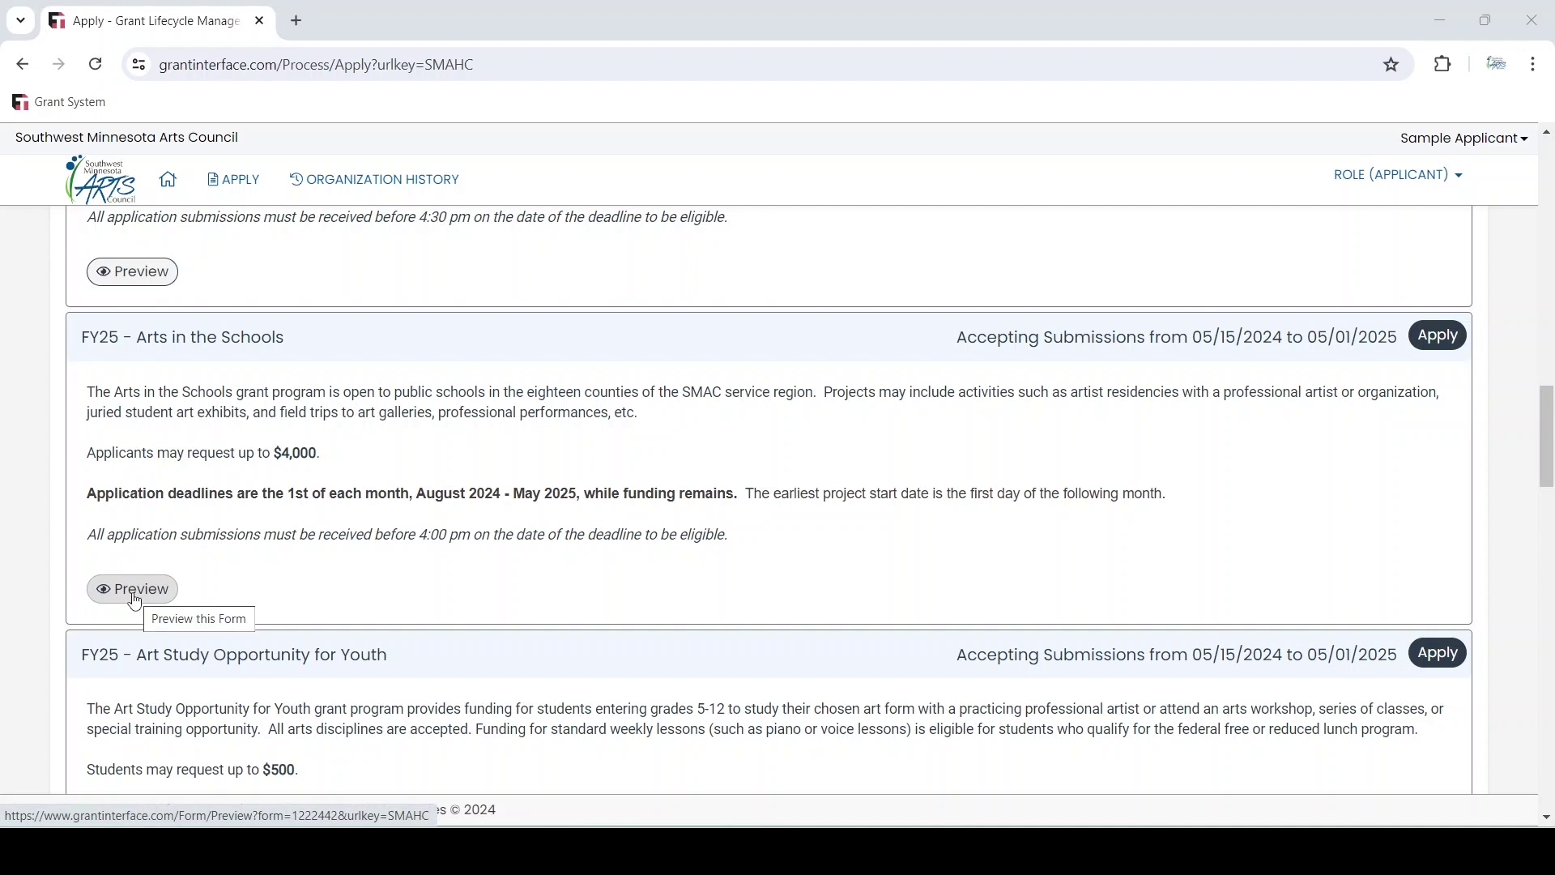
{"action": "left_click", "coordinate": [1439, 336]}
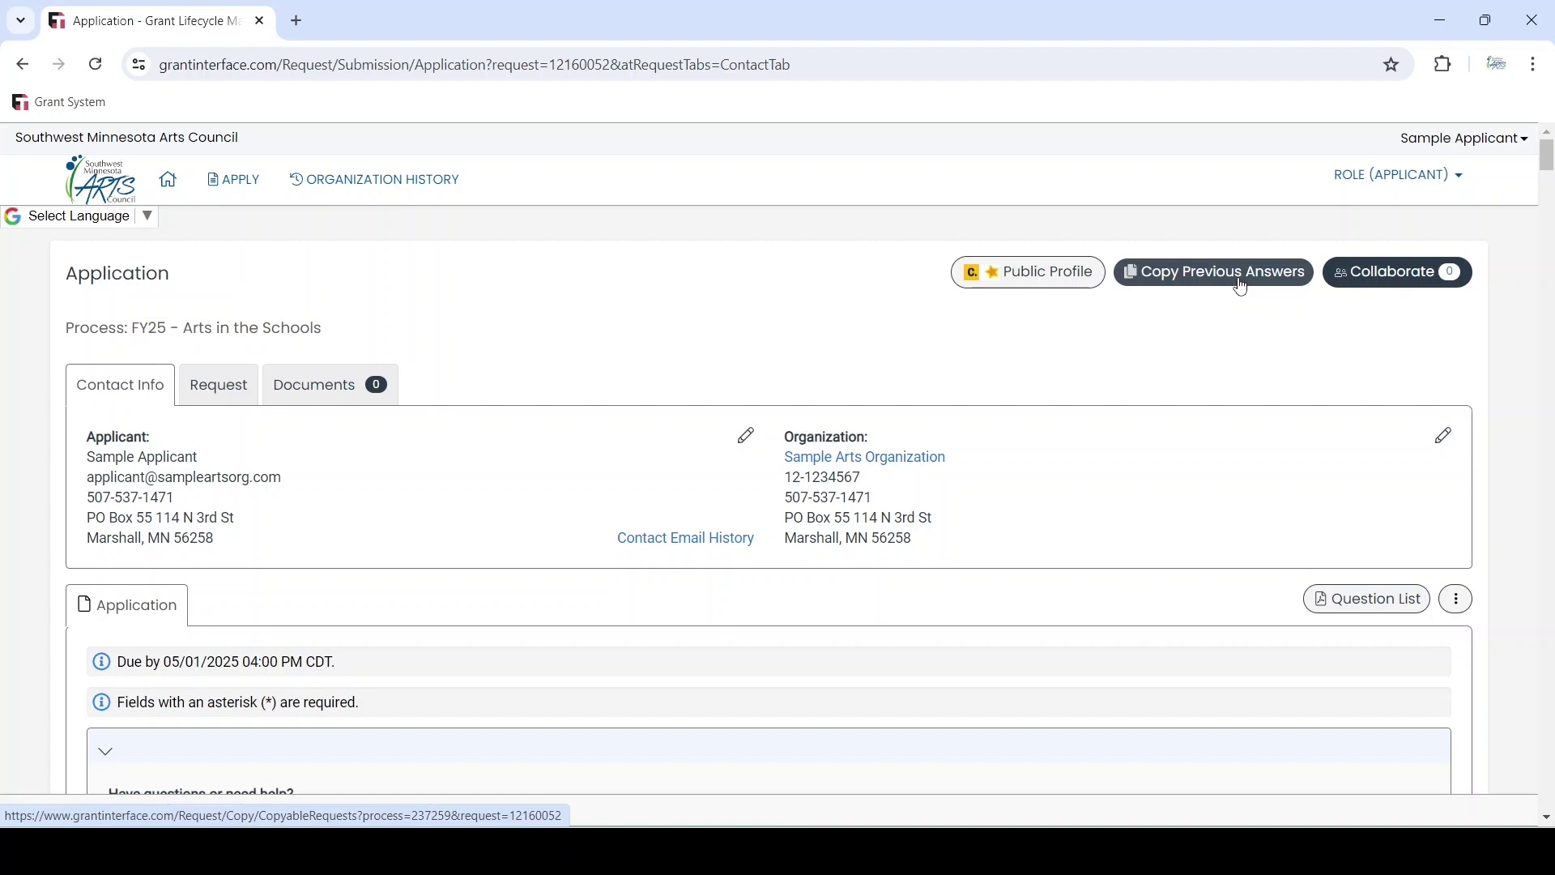
{"action": "left_click", "coordinate": [1372, 274]}
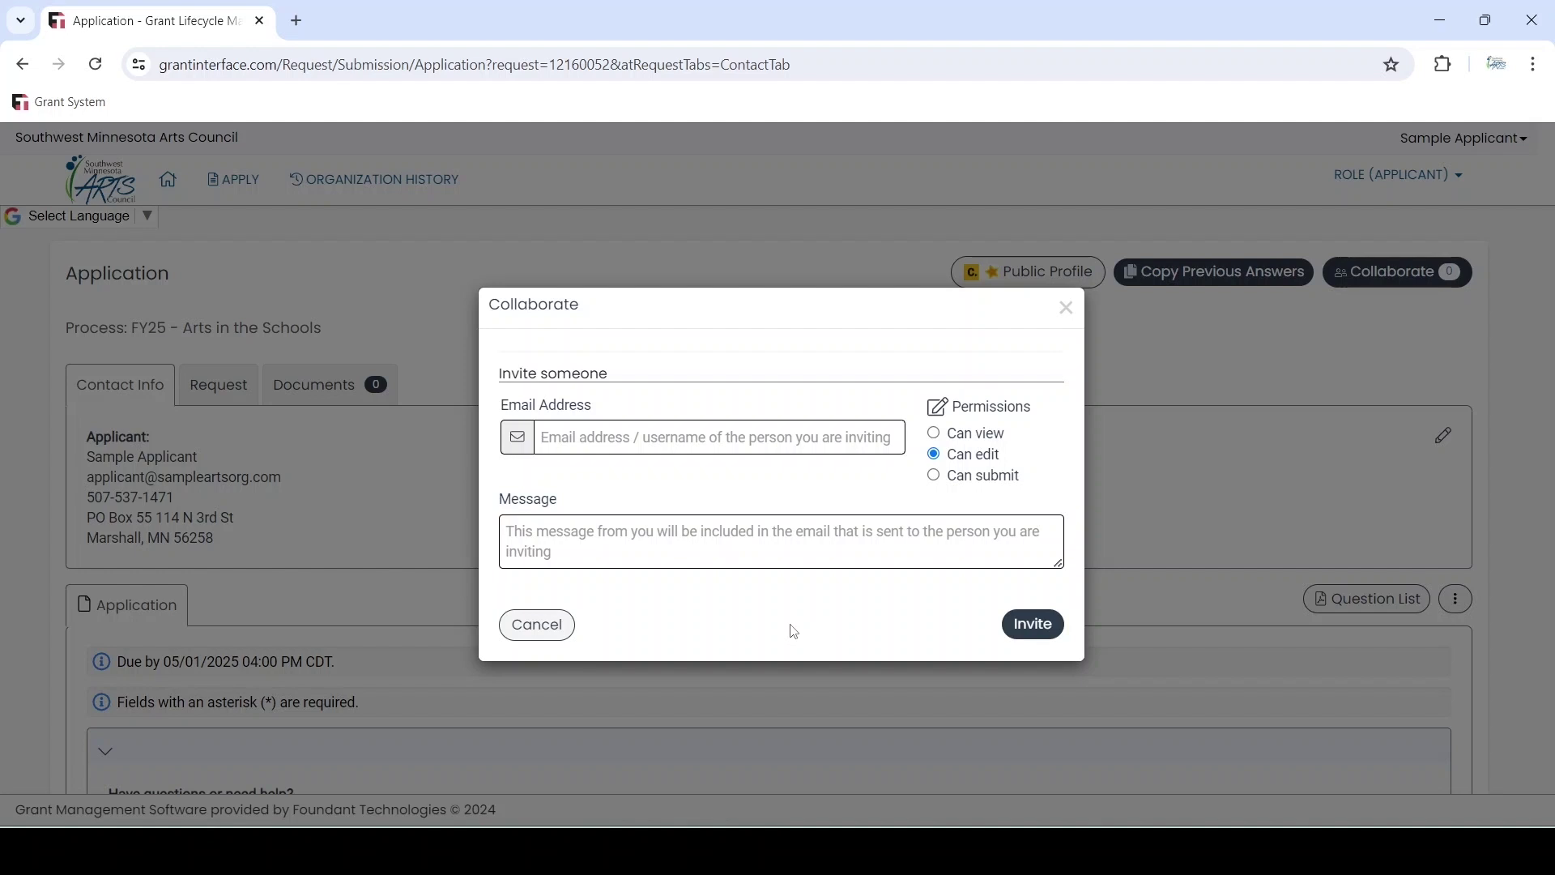
{"action": "left_click", "coordinate": [567, 625]}
{"action": "scroll", "coordinate": [547, 434], "scroll_direction": "down", "scroll_amount": 6}
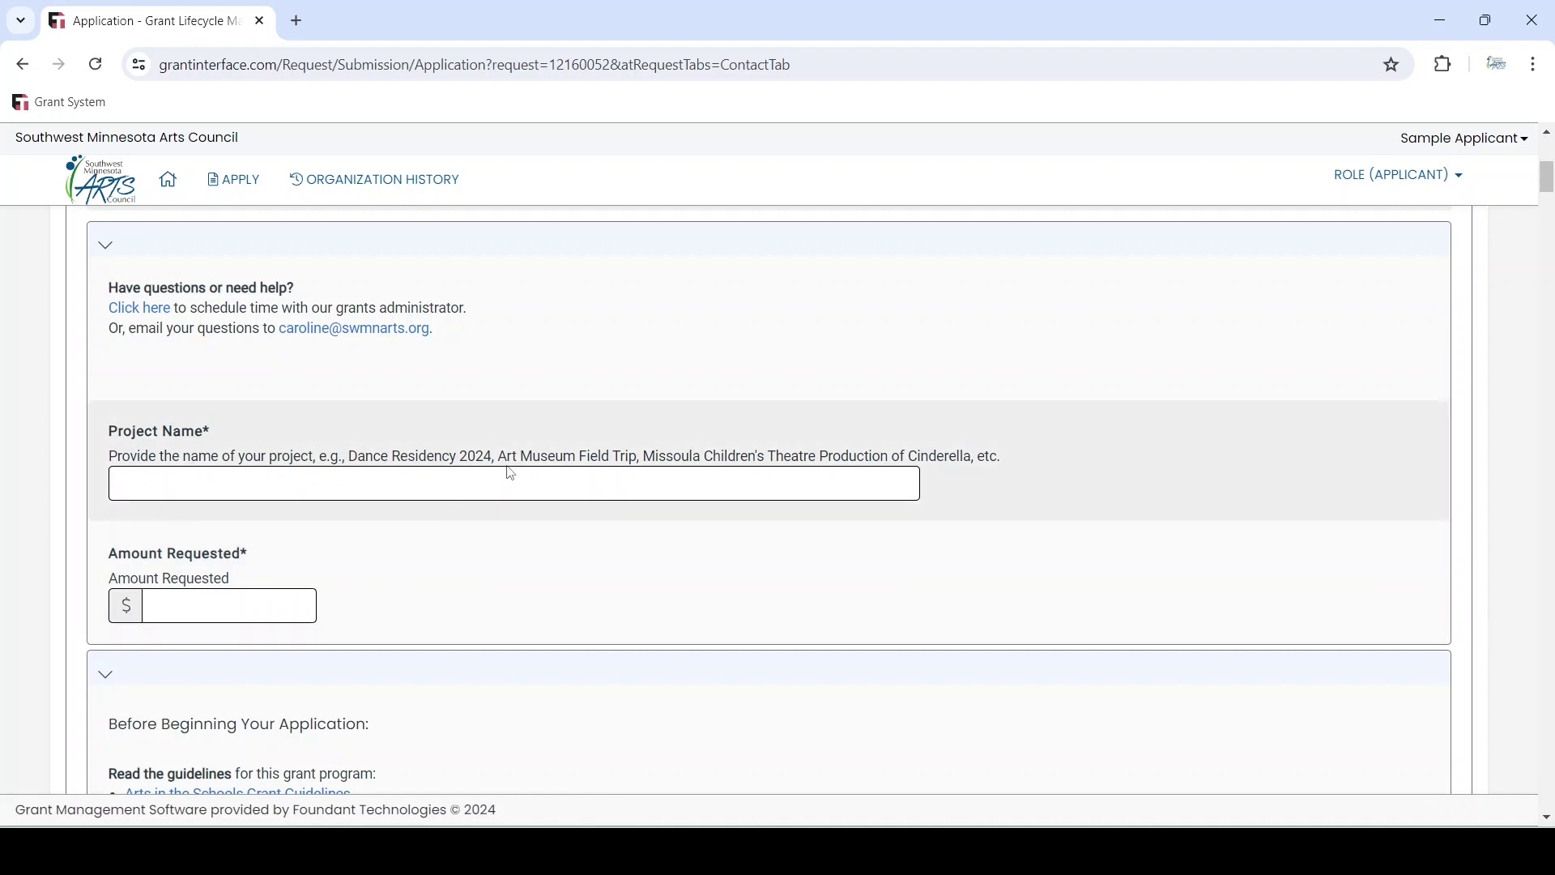
{"action": "scroll", "coordinate": [532, 578], "scroll_direction": "down", "scroll_amount": 1}
{"action": "scroll", "coordinate": [531, 578], "scroll_direction": "down", "scroll_amount": 1}
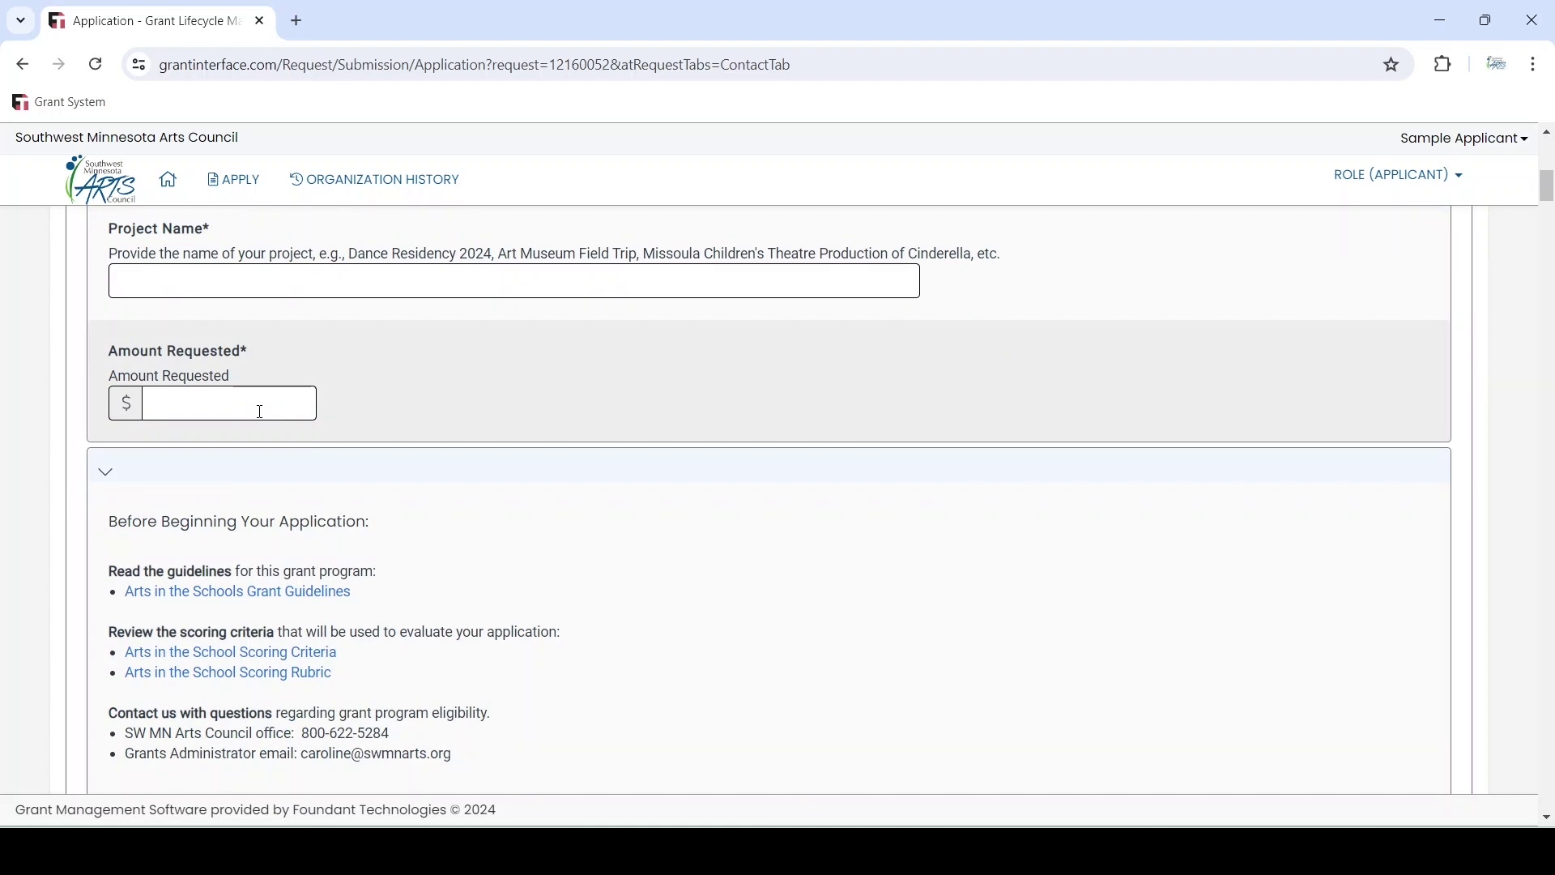
{"action": "scroll", "coordinate": [697, 412], "scroll_direction": "down", "scroll_amount": 2}
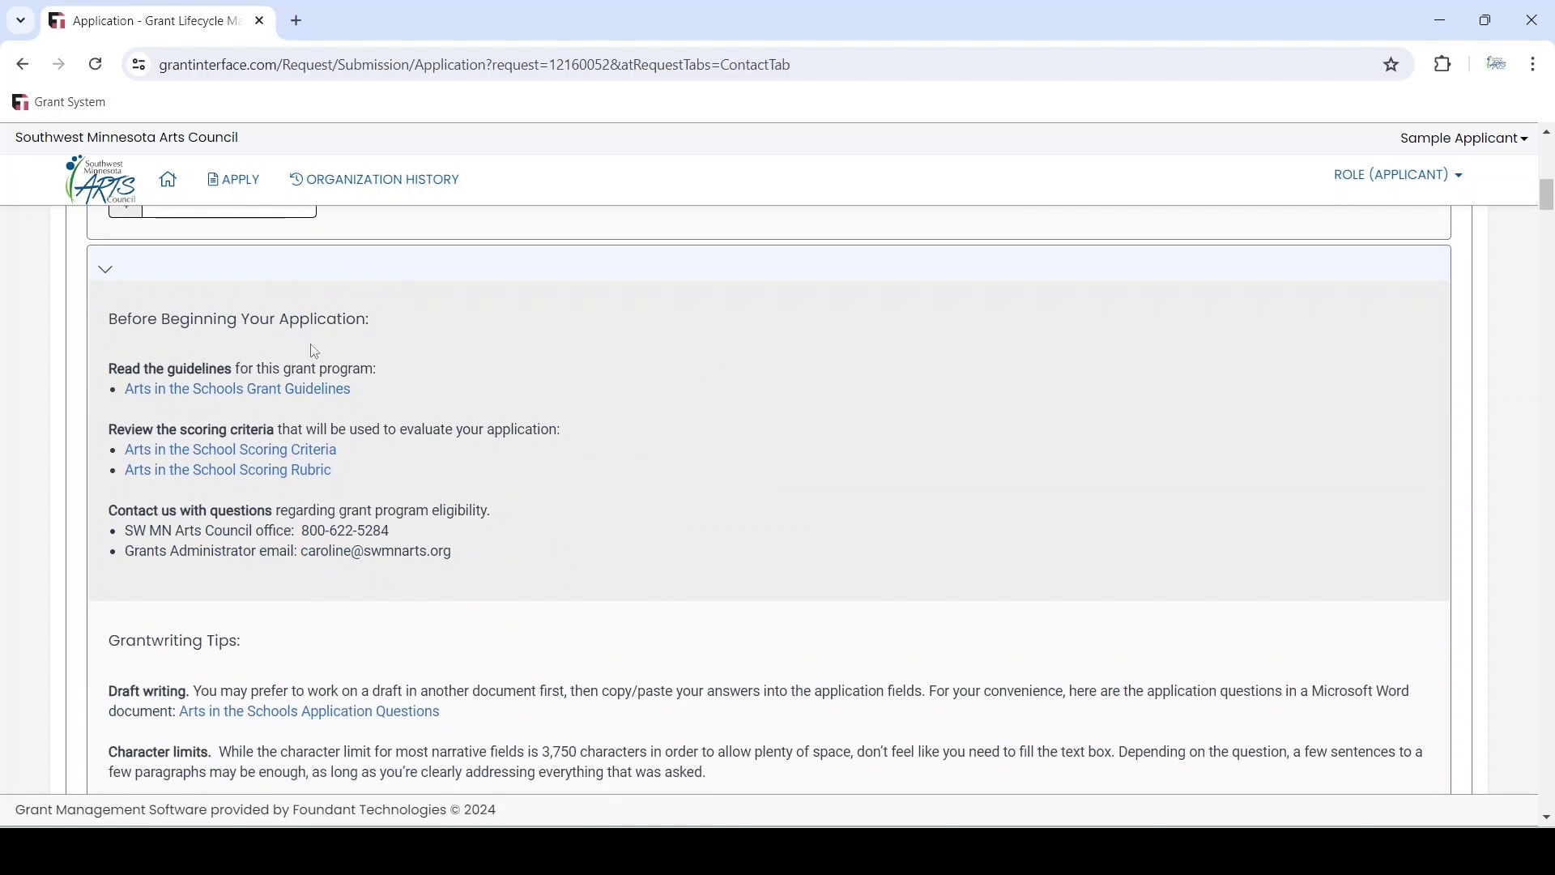
{"action": "scroll", "coordinate": [693, 386], "scroll_direction": "down", "scroll_amount": 5}
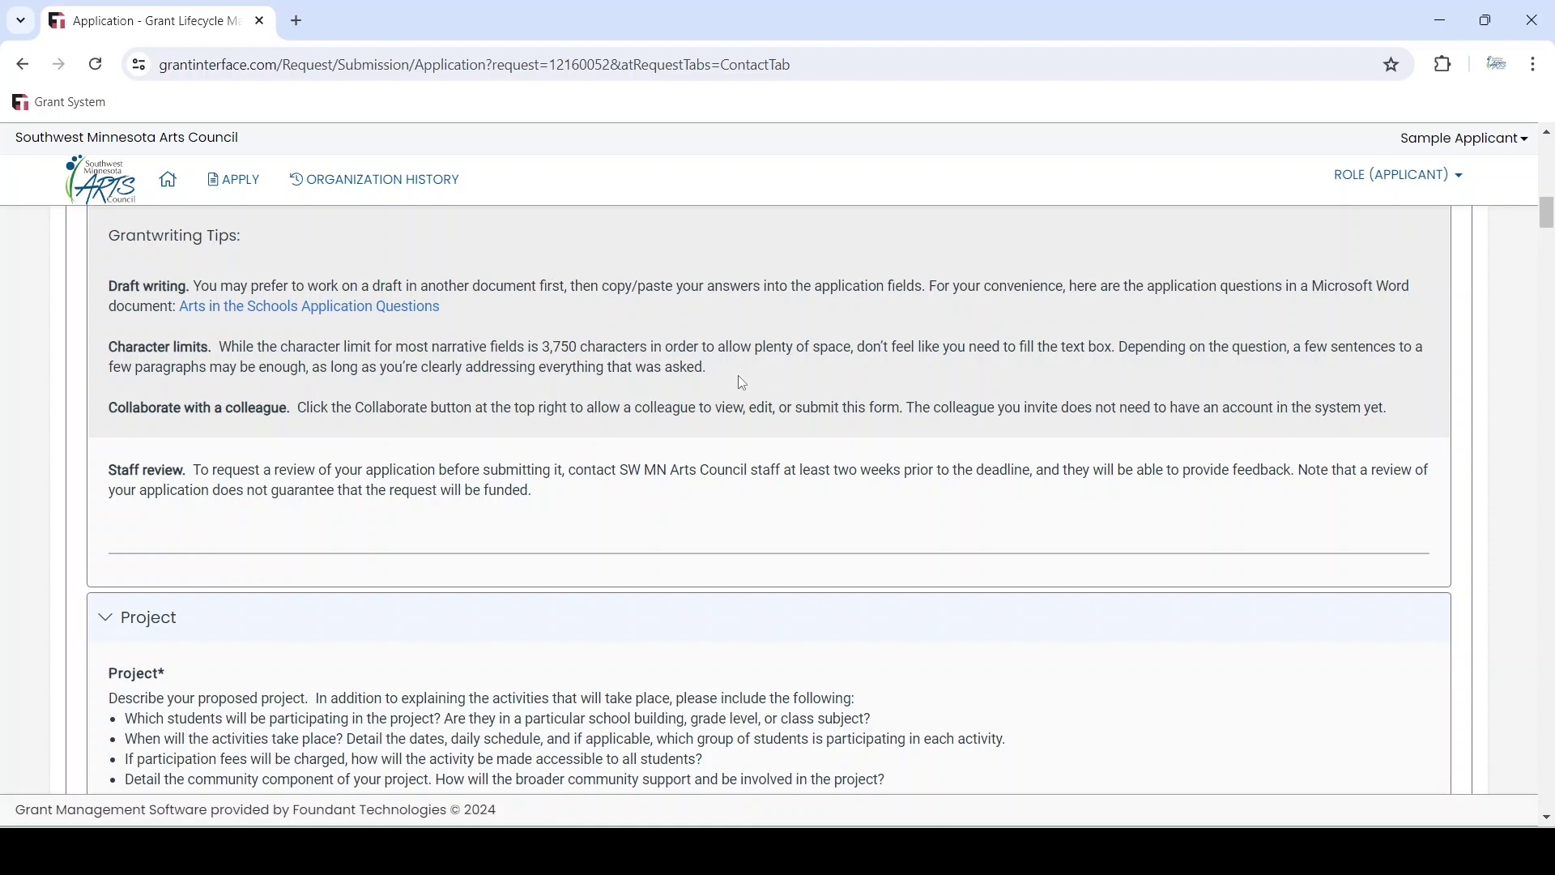
{"action": "scroll", "coordinate": [737, 381], "scroll_direction": "down", "scroll_amount": 5}
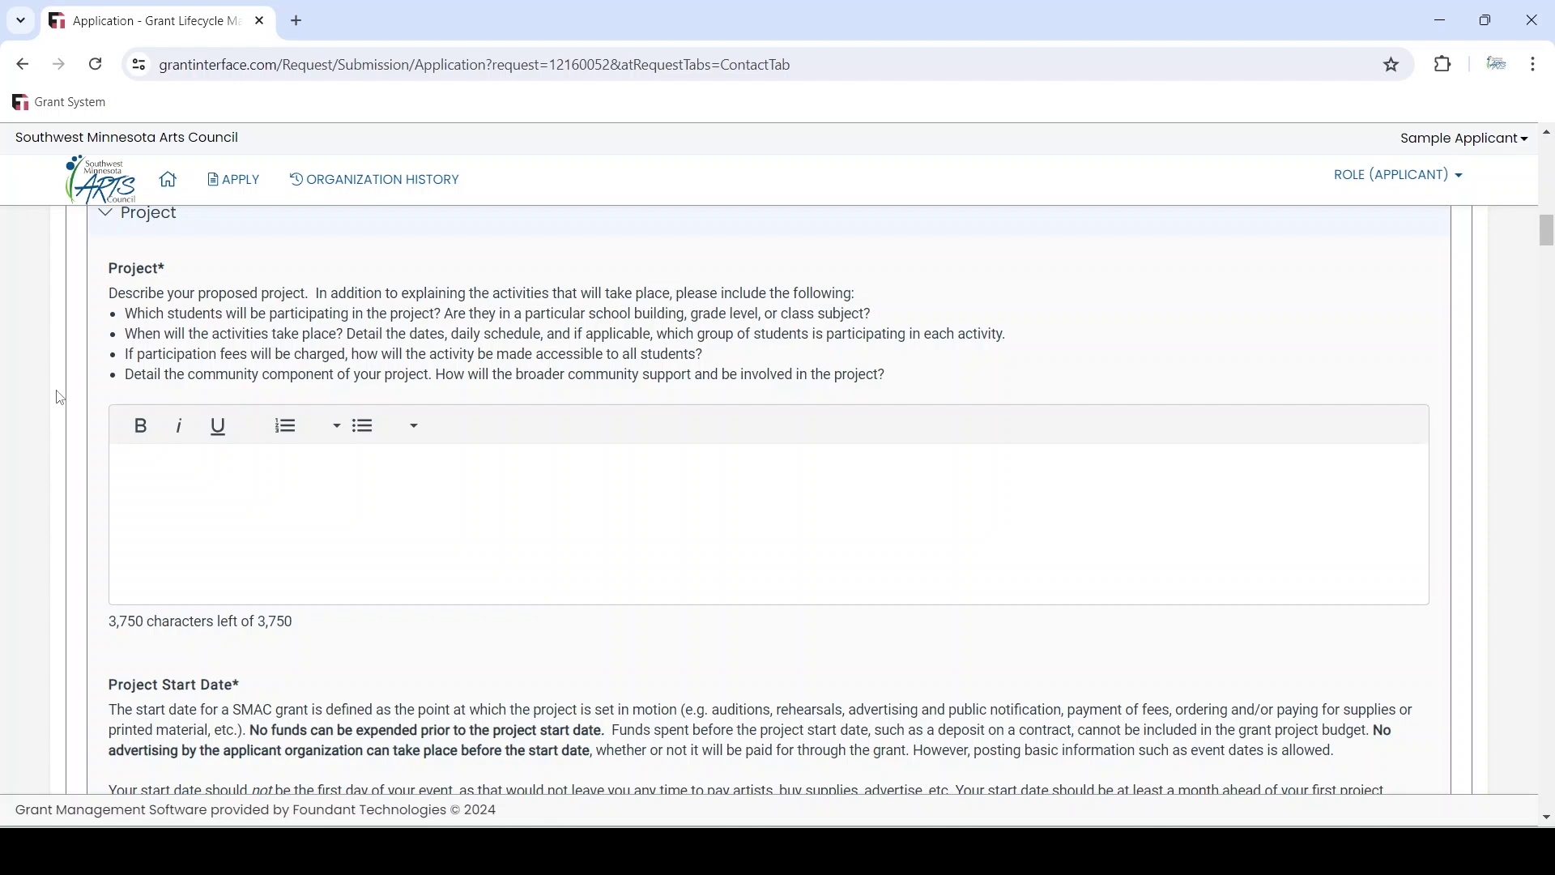
{"action": "scroll", "coordinate": [60, 398], "scroll_direction": "down", "scroll_amount": 6}
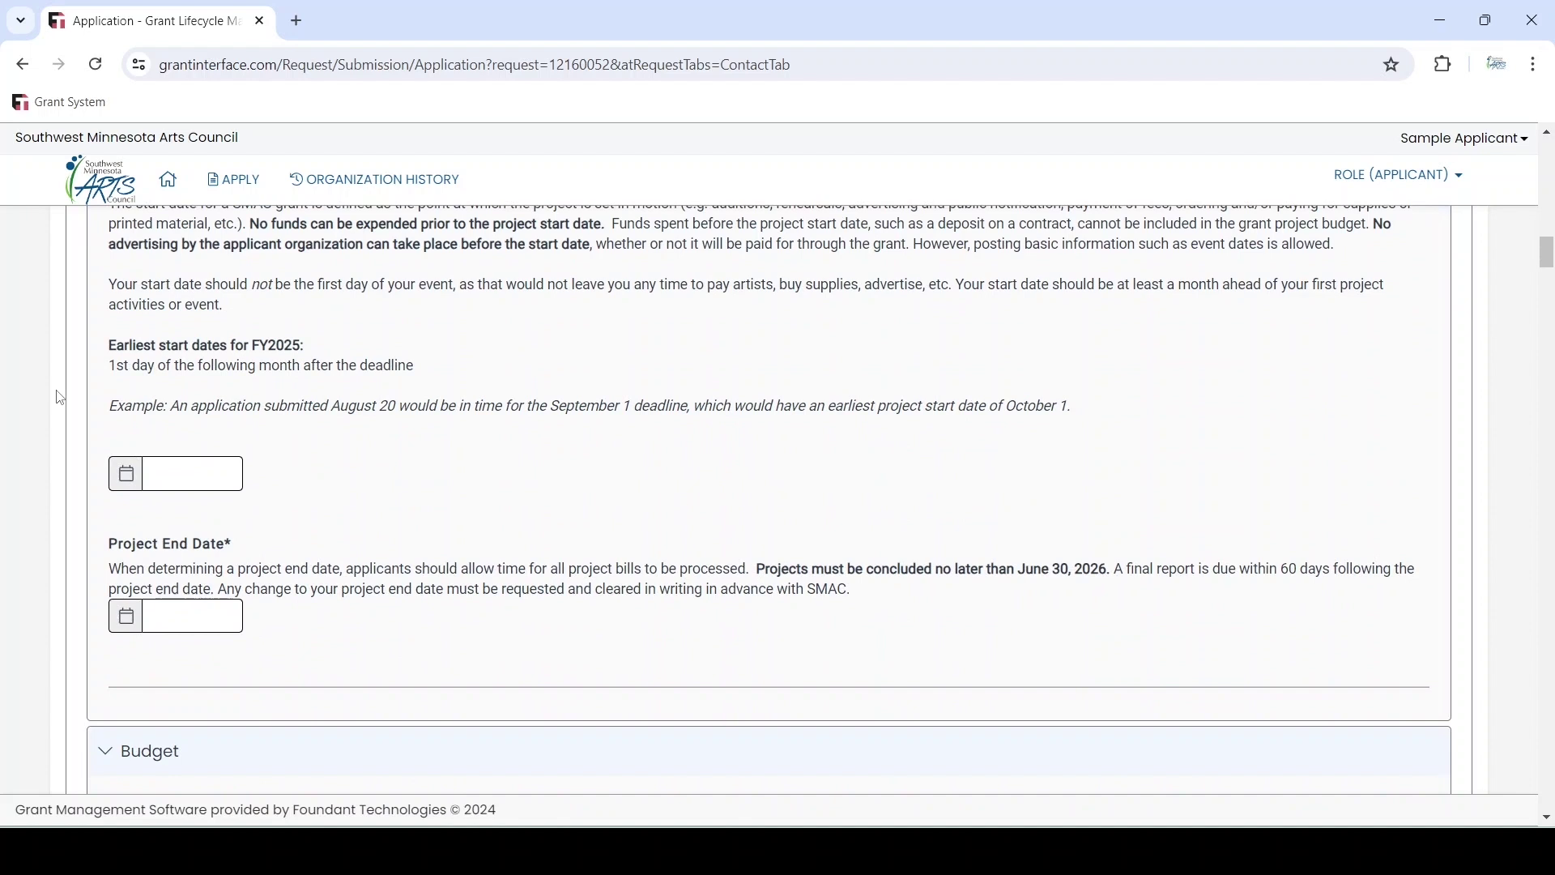
{"action": "scroll", "coordinate": [60, 398], "scroll_direction": "down", "scroll_amount": 6}
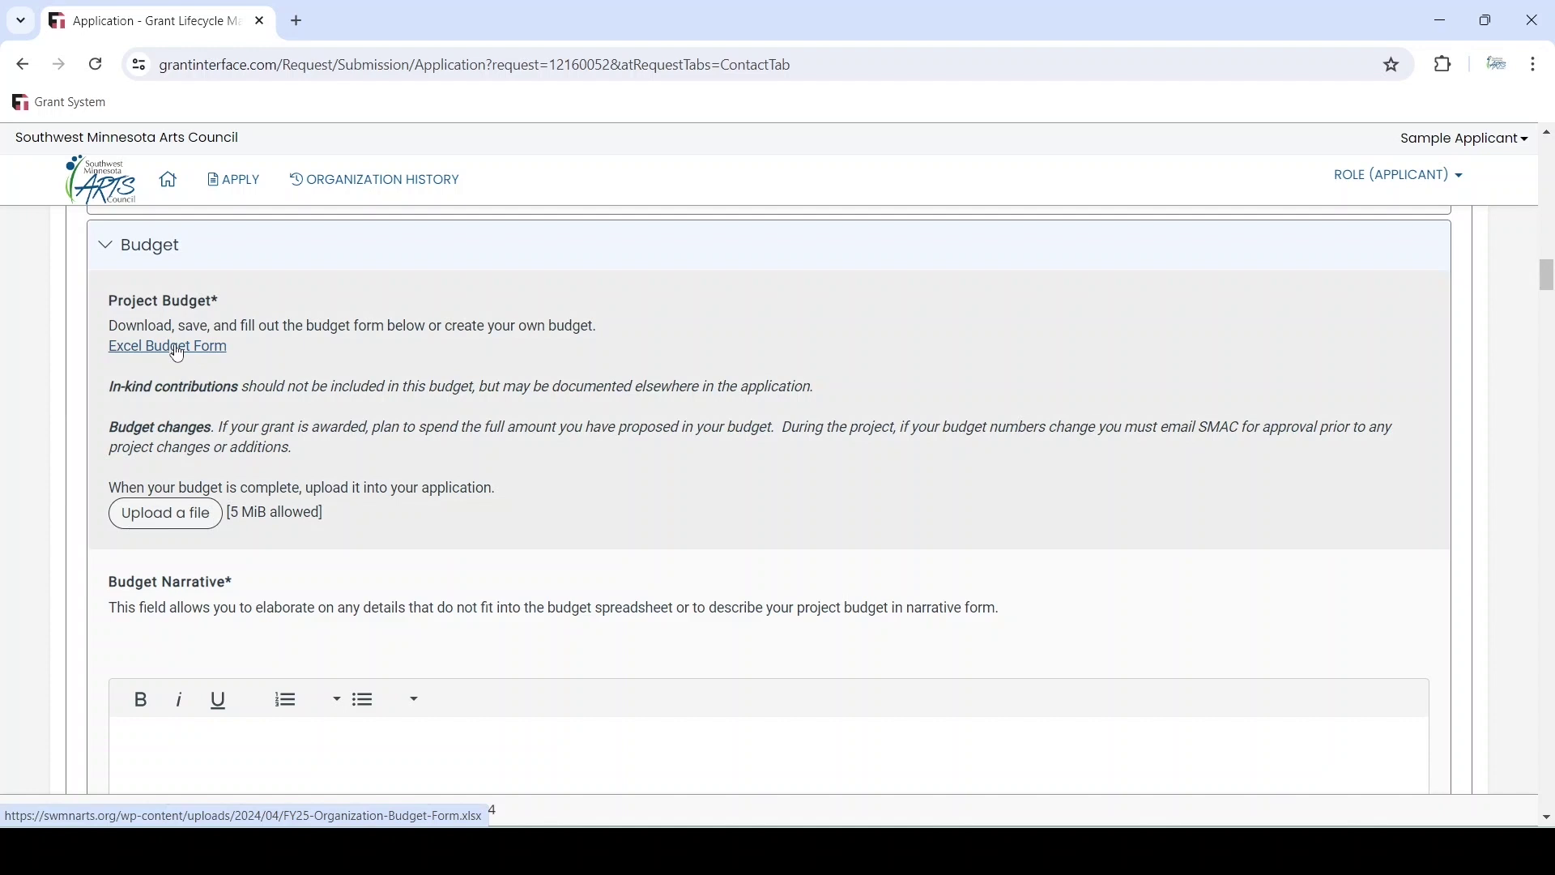
Download the FY25 Organization Budget Form, open it in Excel and select the Project Budget For cell
{"action": "left_click", "coordinate": [176, 349]}
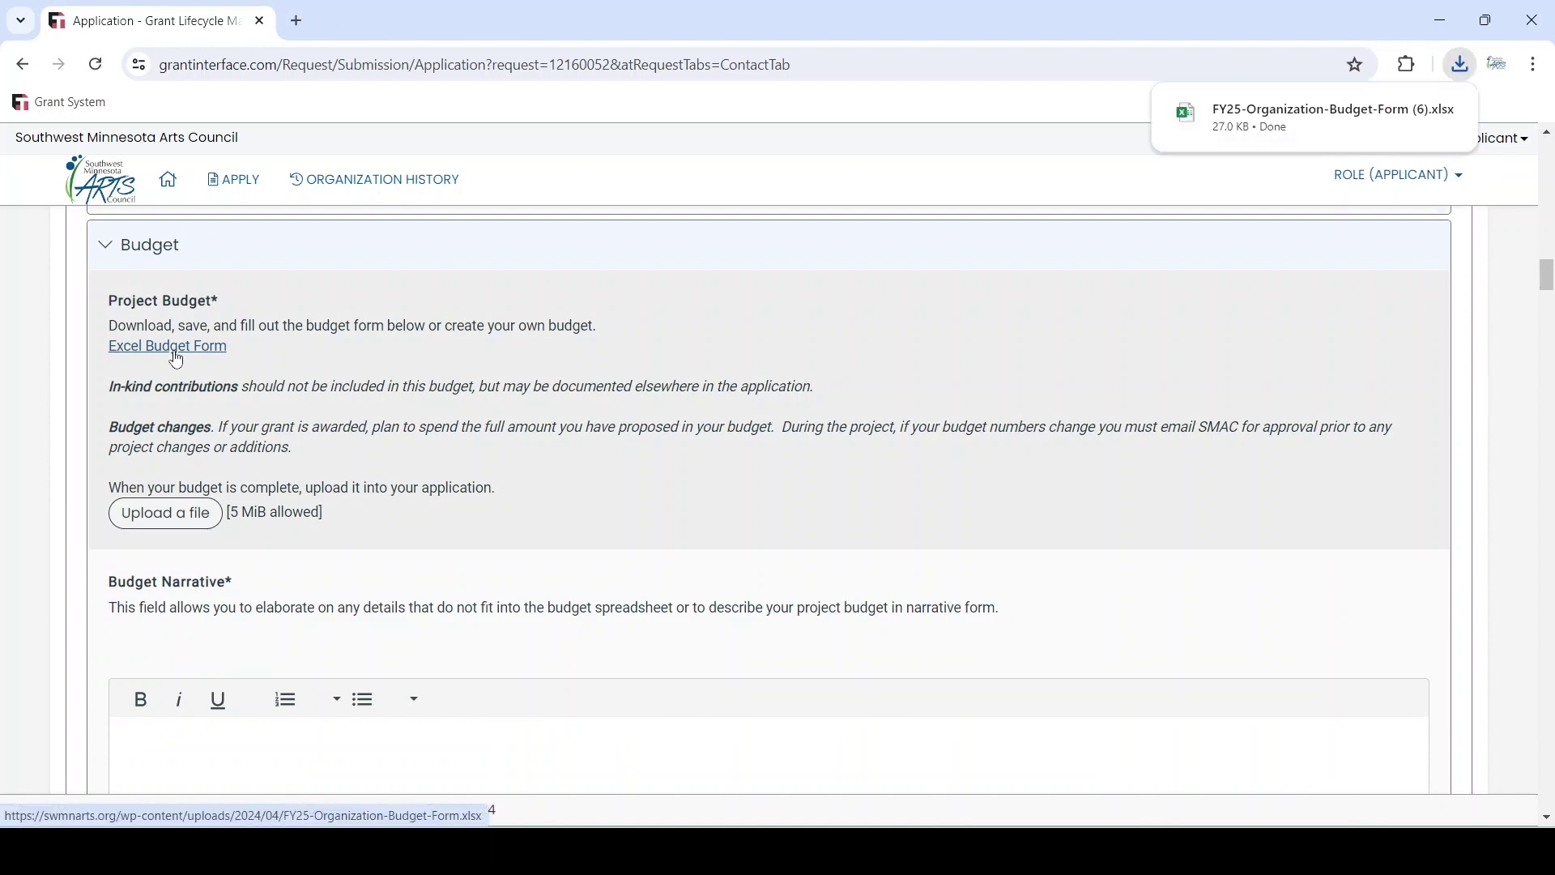
{"action": "left_click", "coordinate": [1305, 106]}
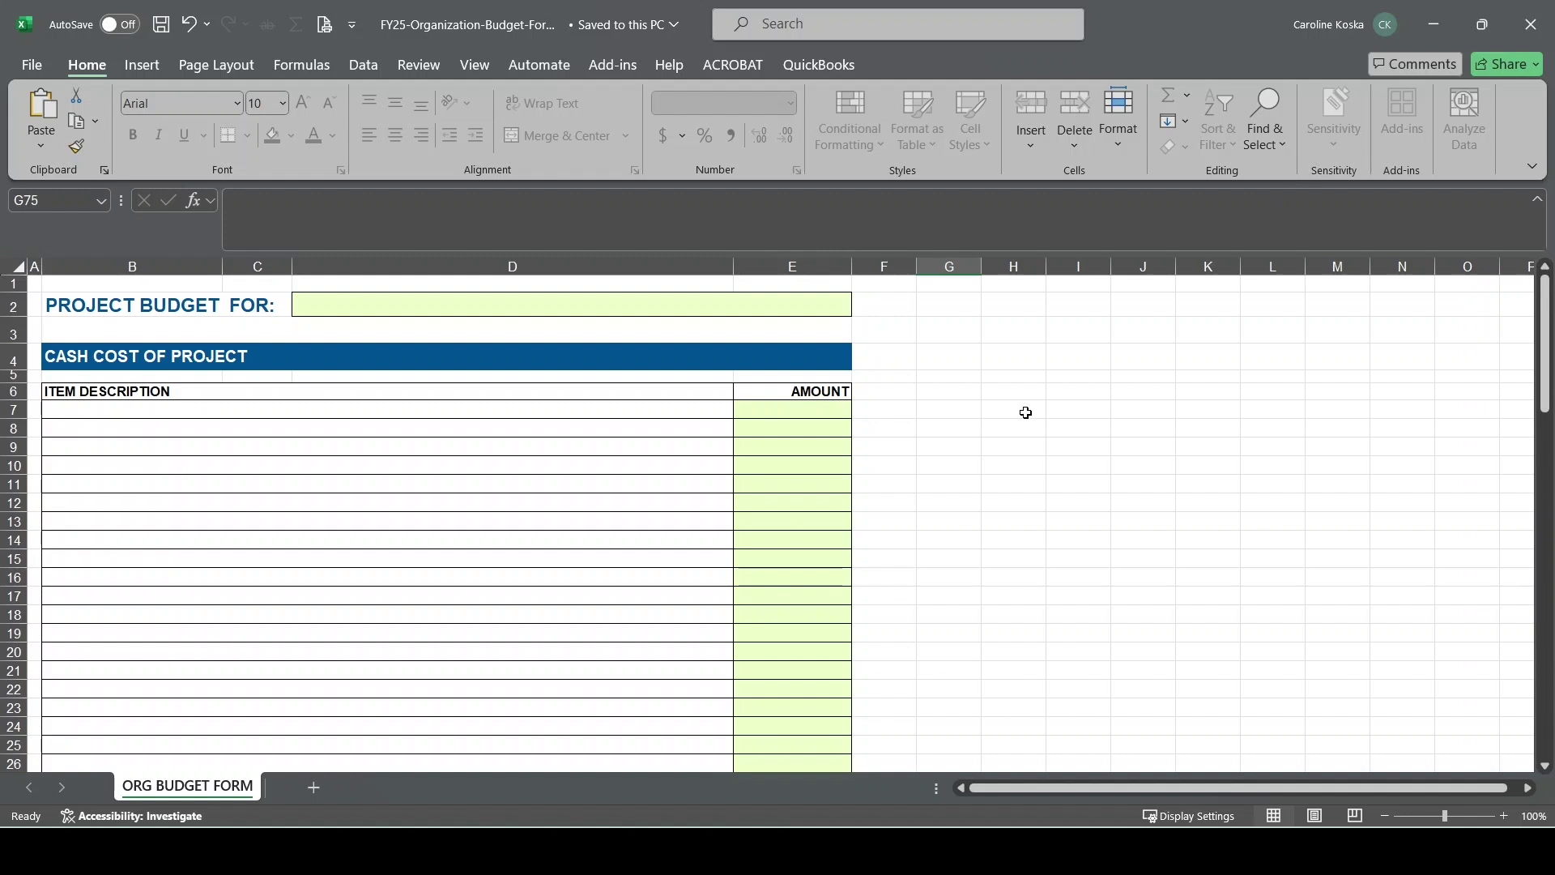
{"action": "left_click", "coordinate": [388, 303]}
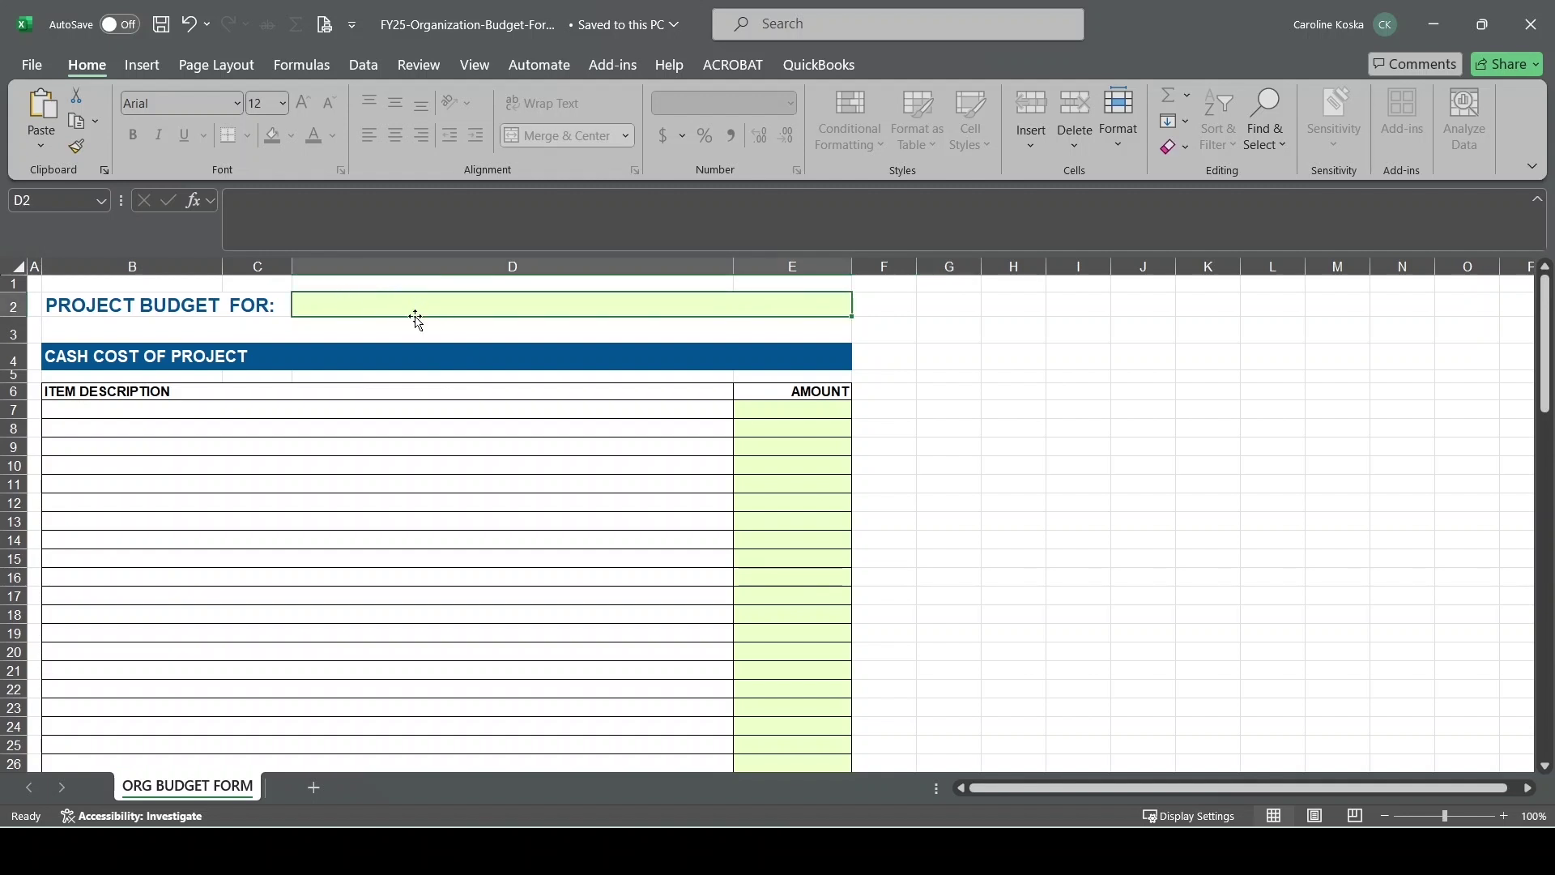
Enter three placeholder cost descriptions in B7:B9 with amounts 500, 2500 and 50
{"action": "left_click", "coordinate": [95, 417]}
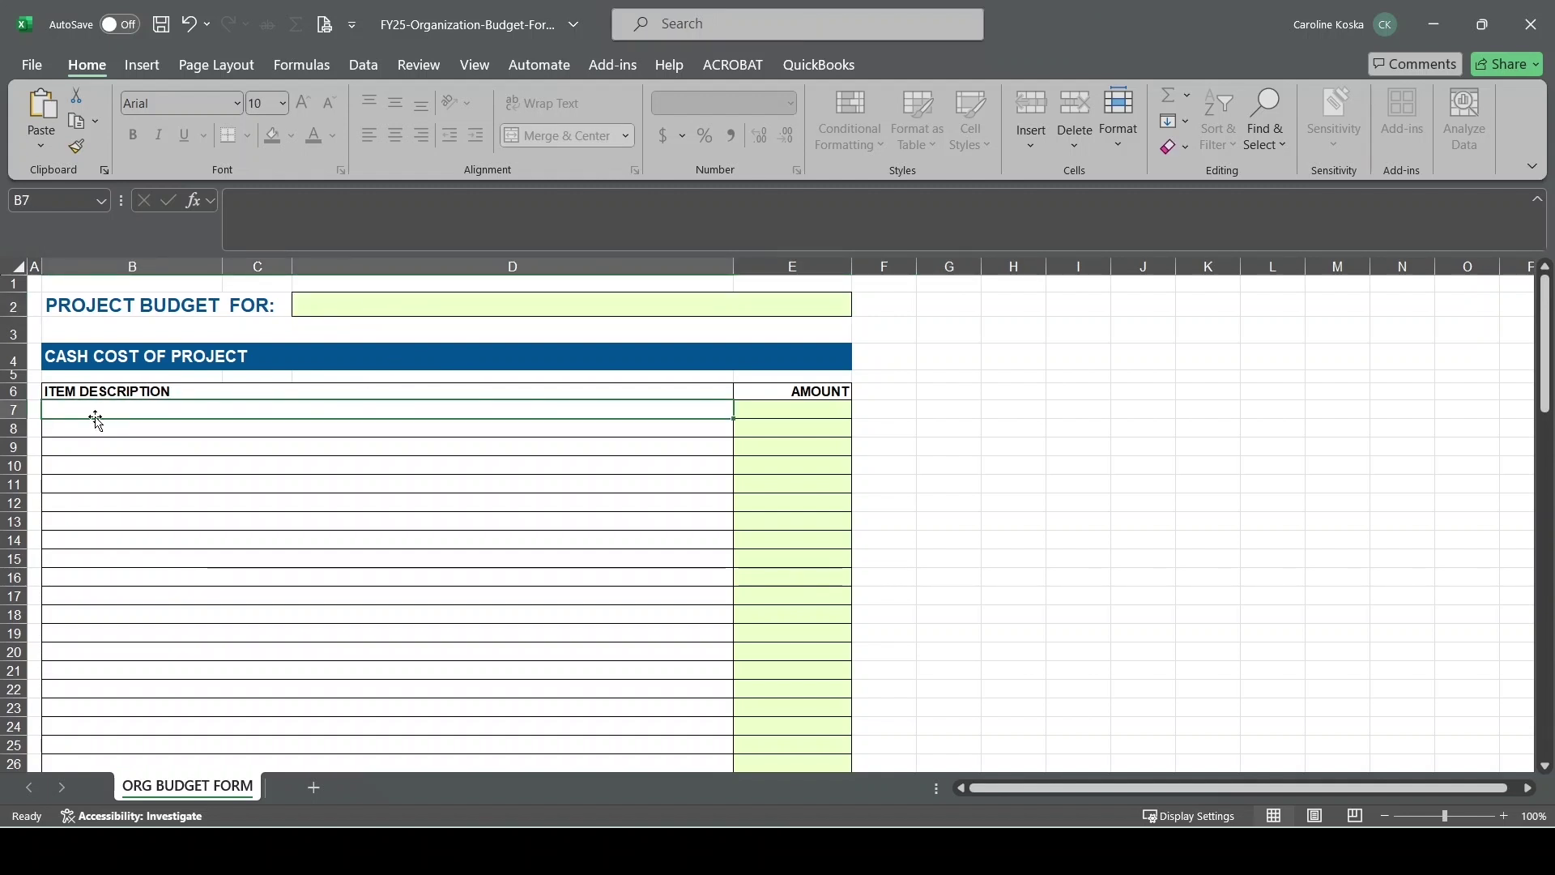
{"action": "type", "text": "sdgfghjl"}
{"action": "key", "text": "Return"}
{"action": "type", "text": "dfghghjkl;"}
{"action": "key", "text": "Return"}
{"action": "type", "text": "fhgjkh',"}
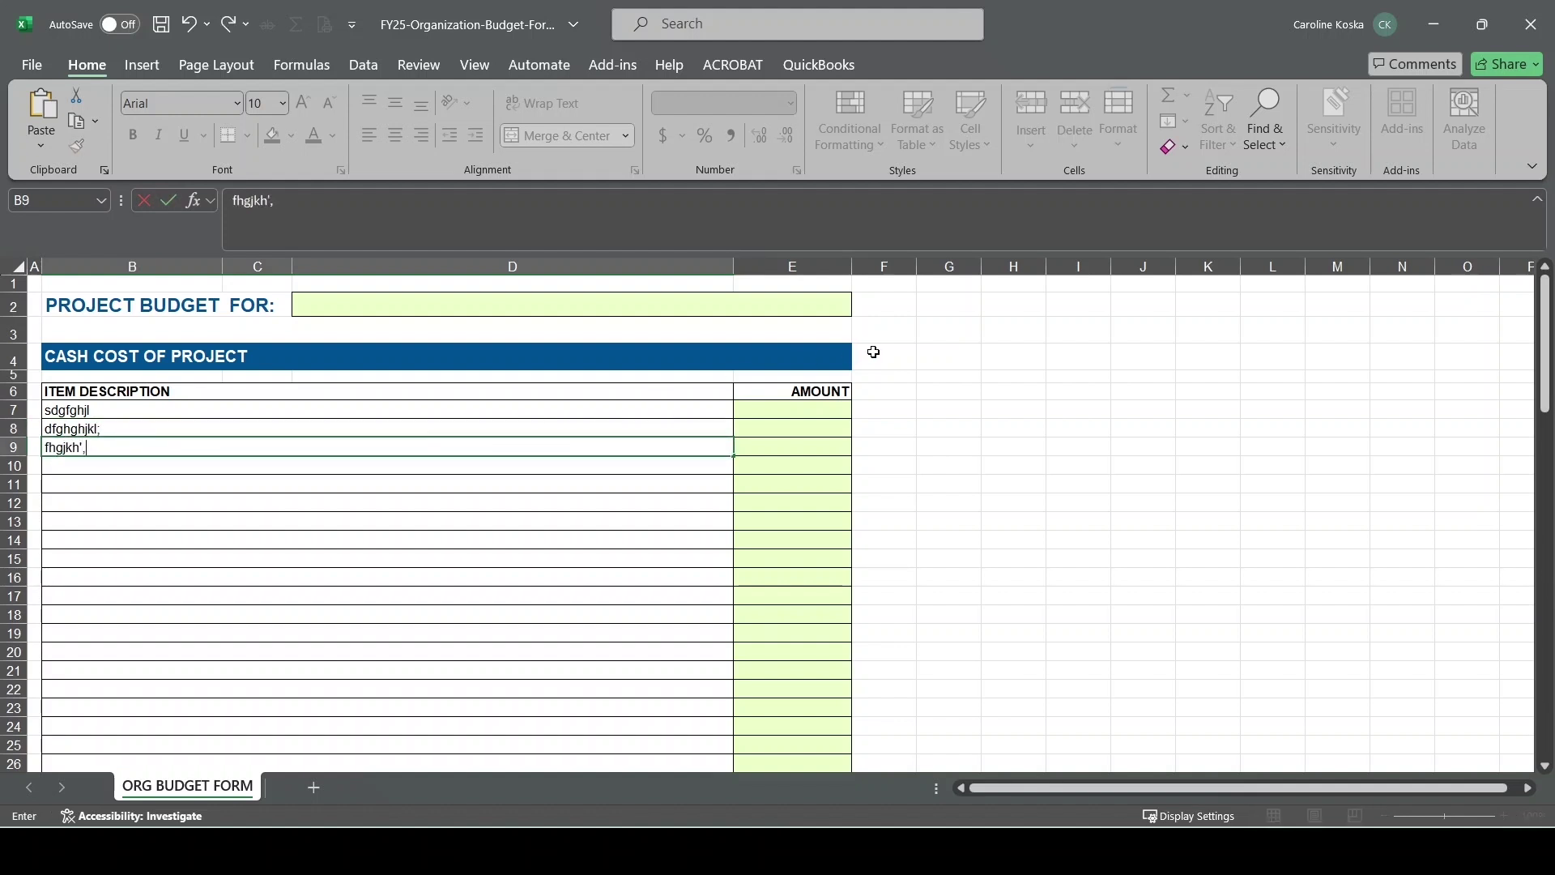
{"action": "left_click", "coordinate": [815, 414]}
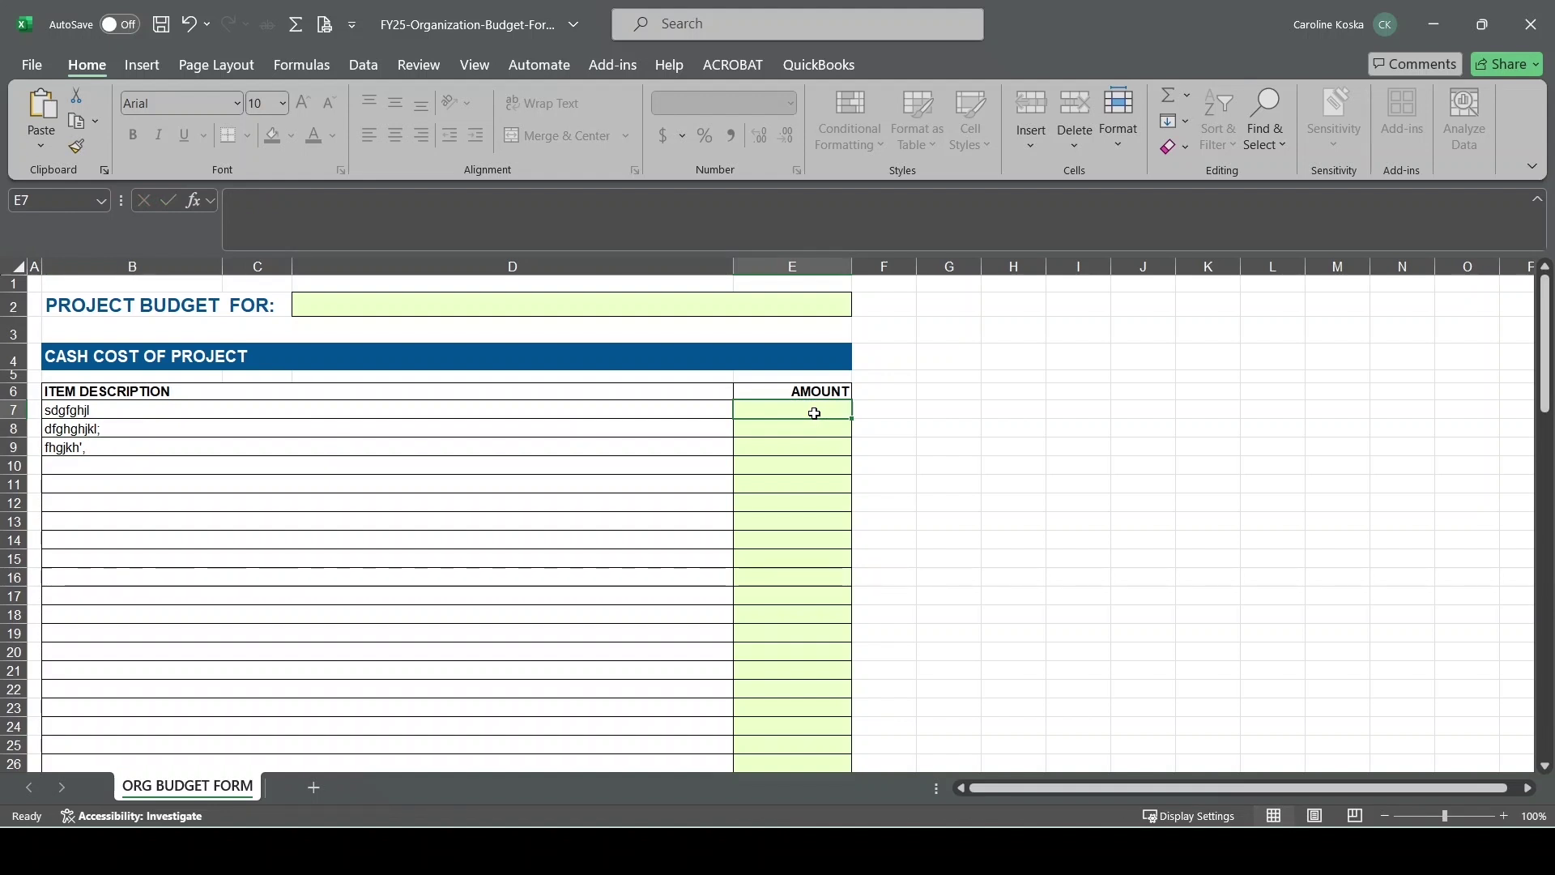
{"action": "type", "text": "500"}
{"action": "key", "text": "Return"}
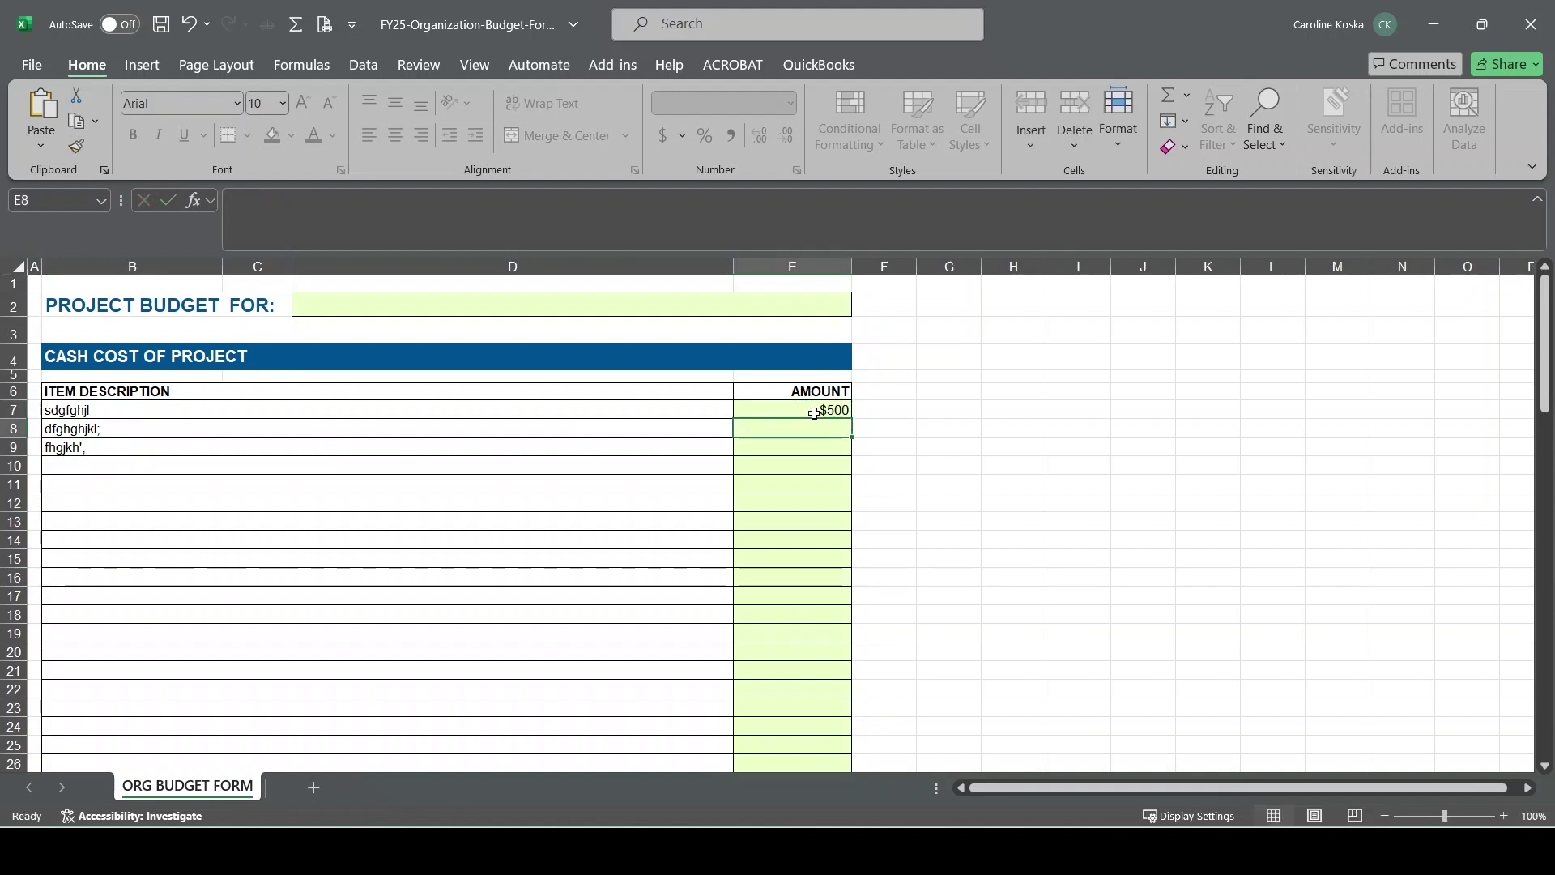
{"action": "type", "text": "2500"}
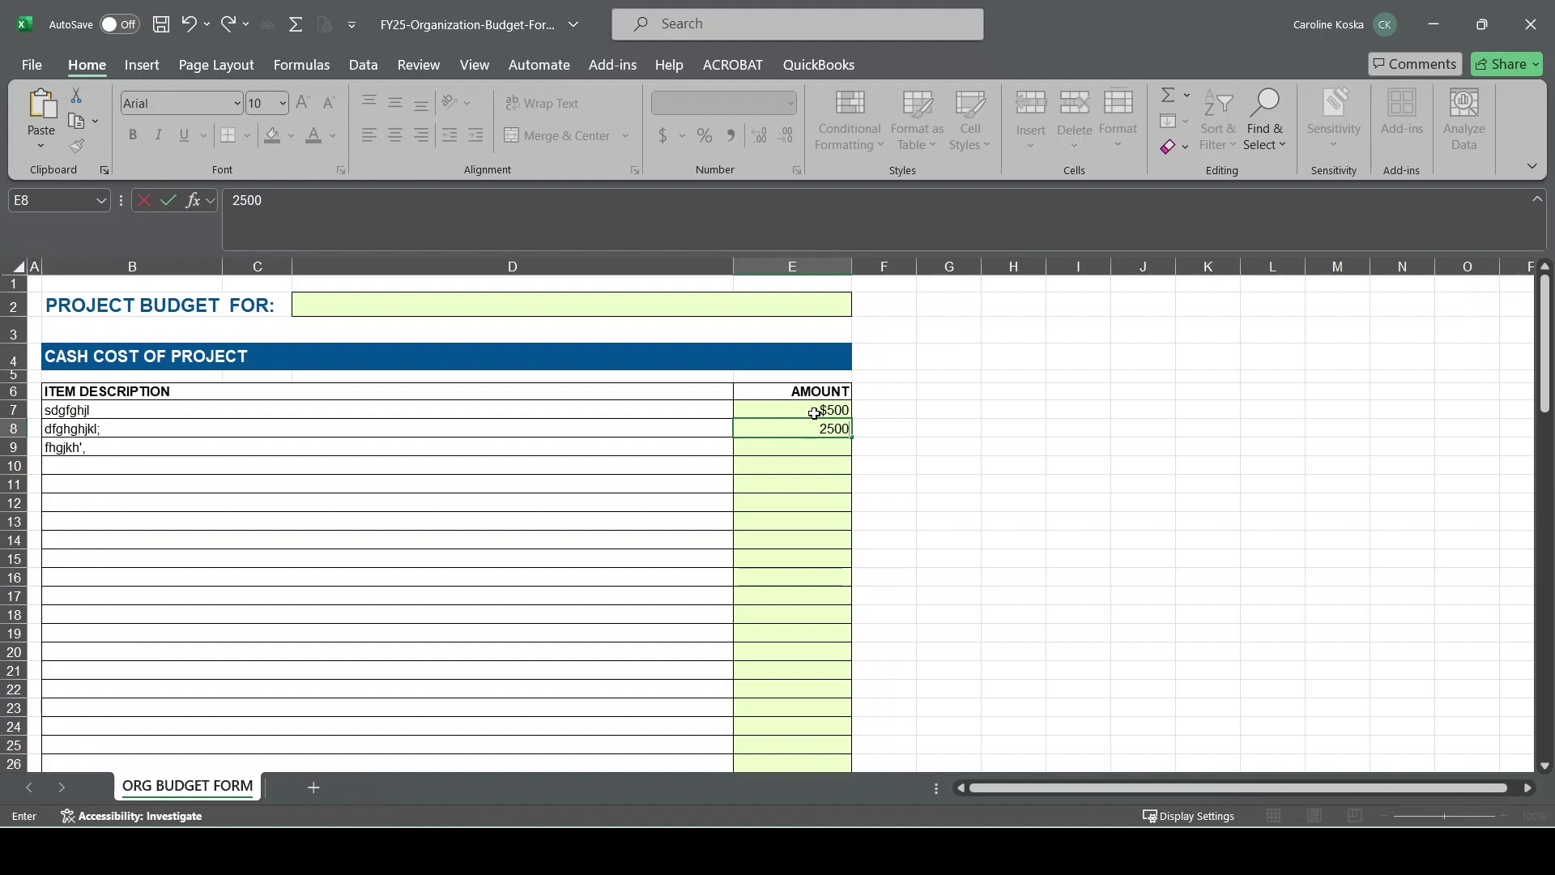
{"action": "key", "text": "Return"}
{"action": "type", "text": "50"}
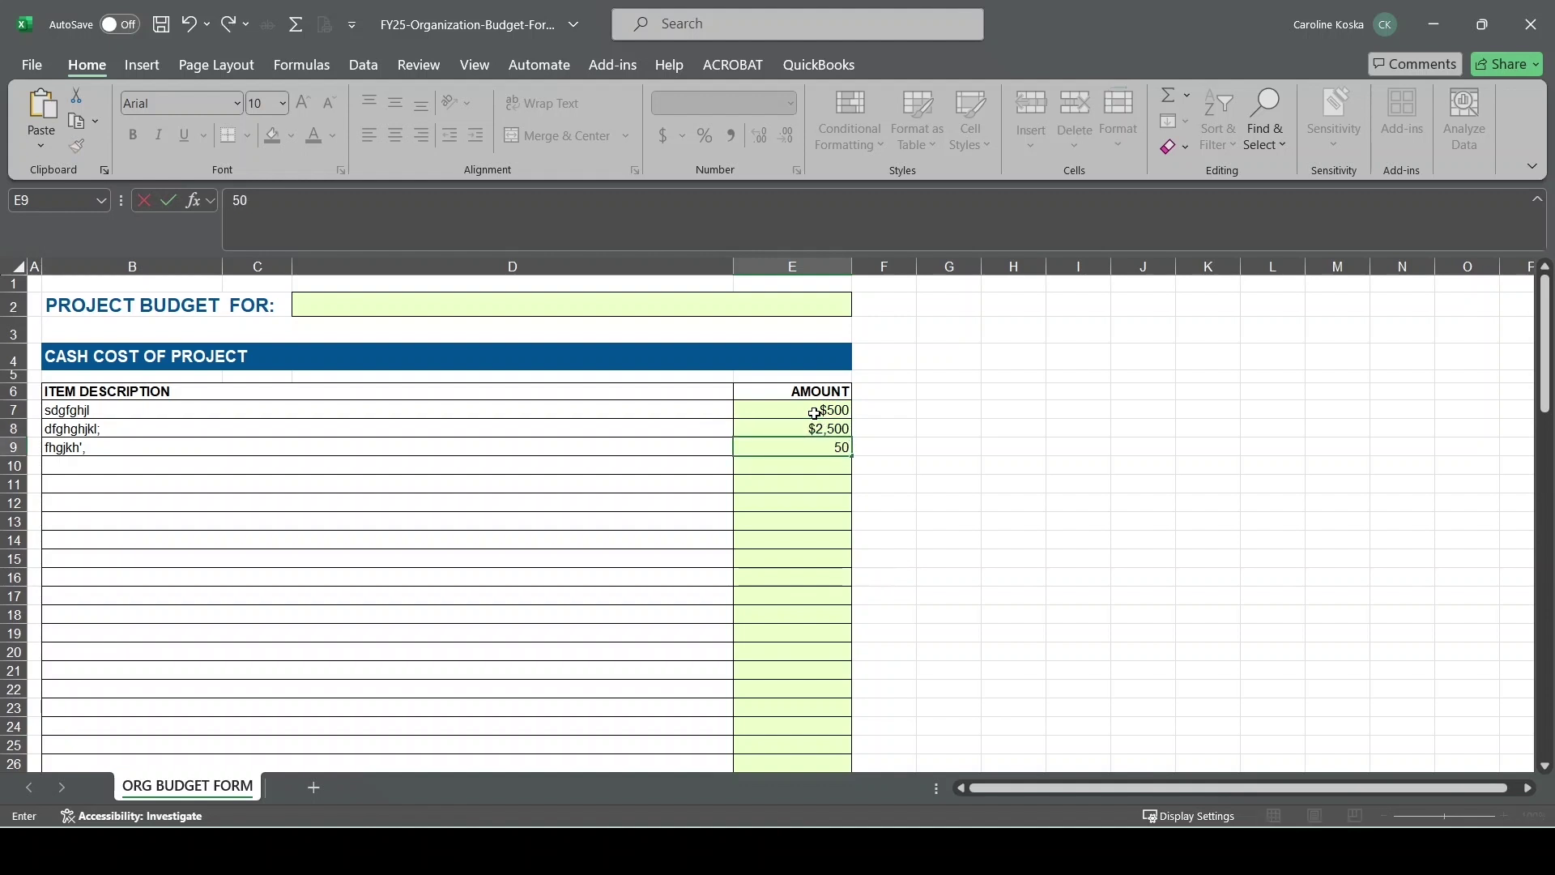
{"action": "left_click", "coordinate": [767, 631]}
Add a placeholder other-funding item of $100 in row 45 and check the resulting totals
{"action": "scroll", "coordinate": [766, 630], "scroll_direction": "down", "scroll_amount": 7}
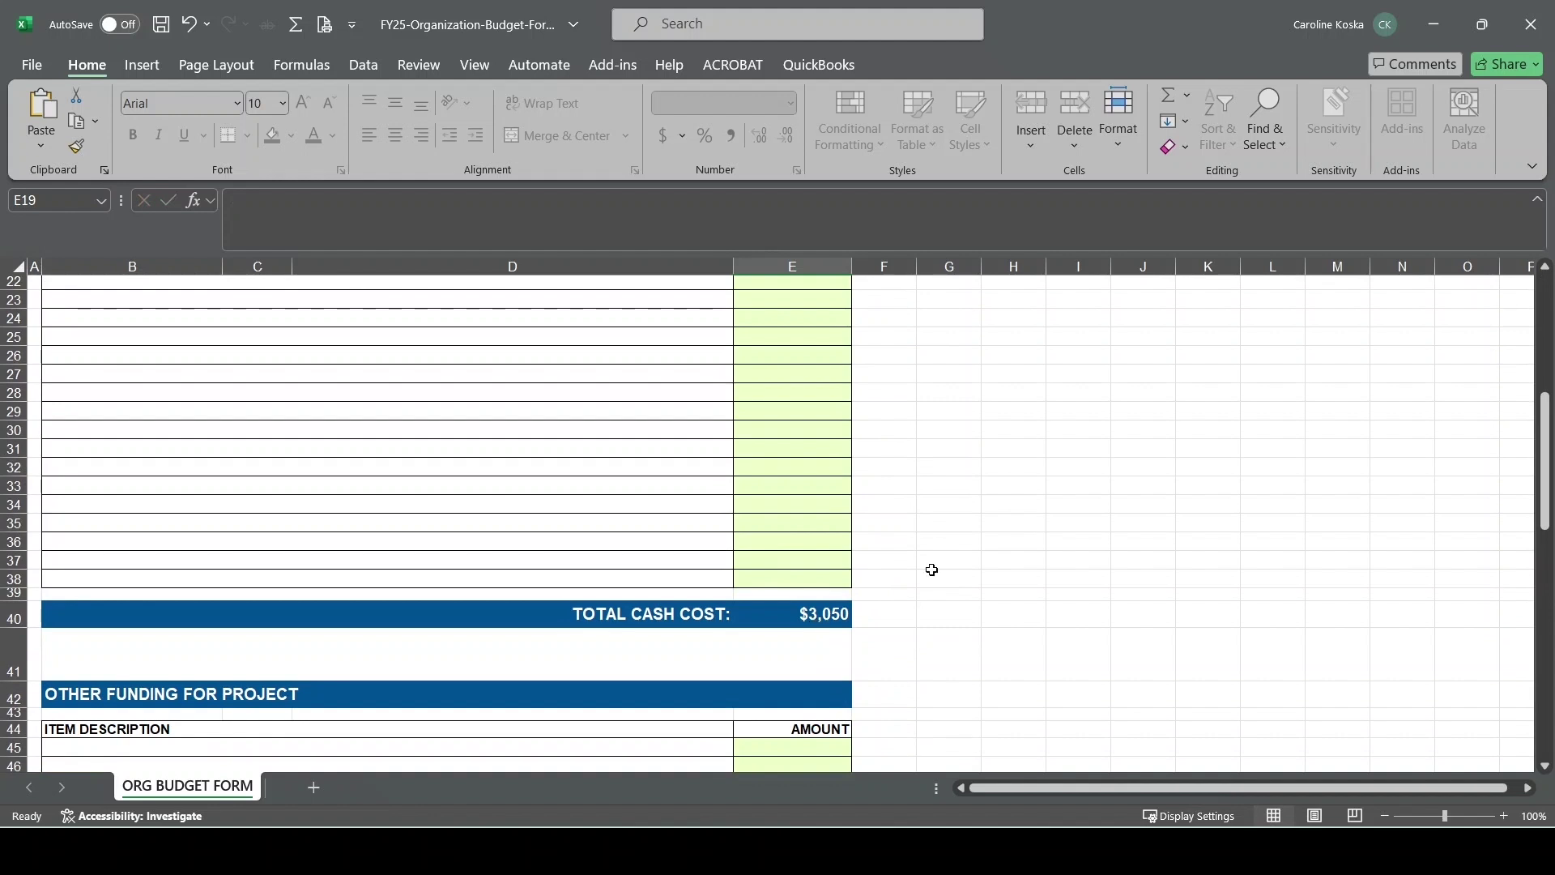
{"action": "scroll", "coordinate": [1221, 444], "scroll_direction": "down", "scroll_amount": 1}
{"action": "scroll", "coordinate": [1220, 445], "scroll_direction": "down", "scroll_amount": 5}
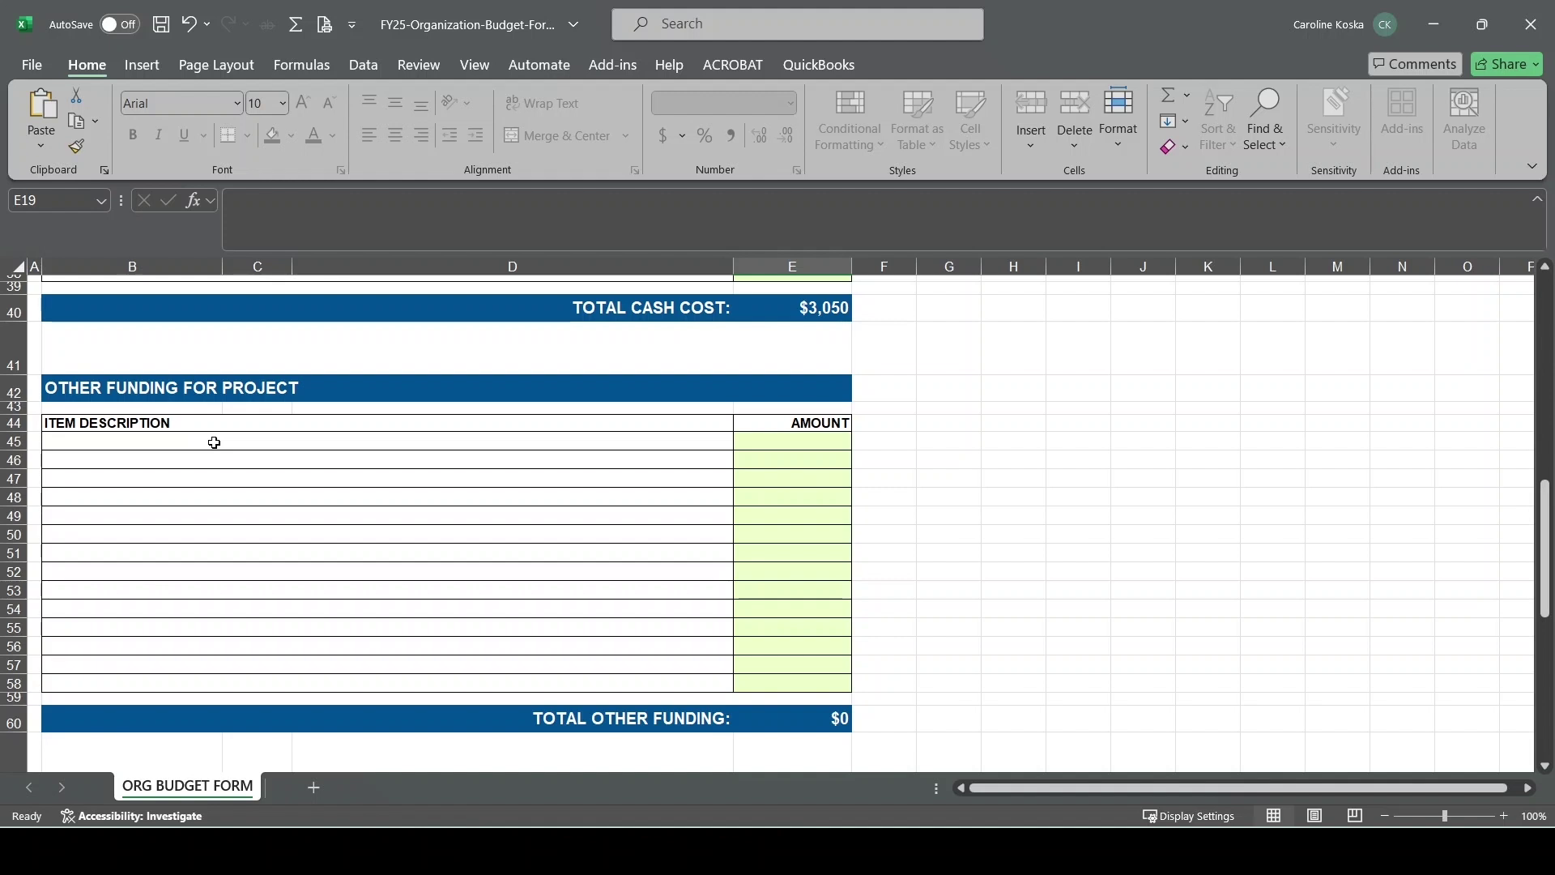
{"action": "left_click", "coordinate": [214, 443]}
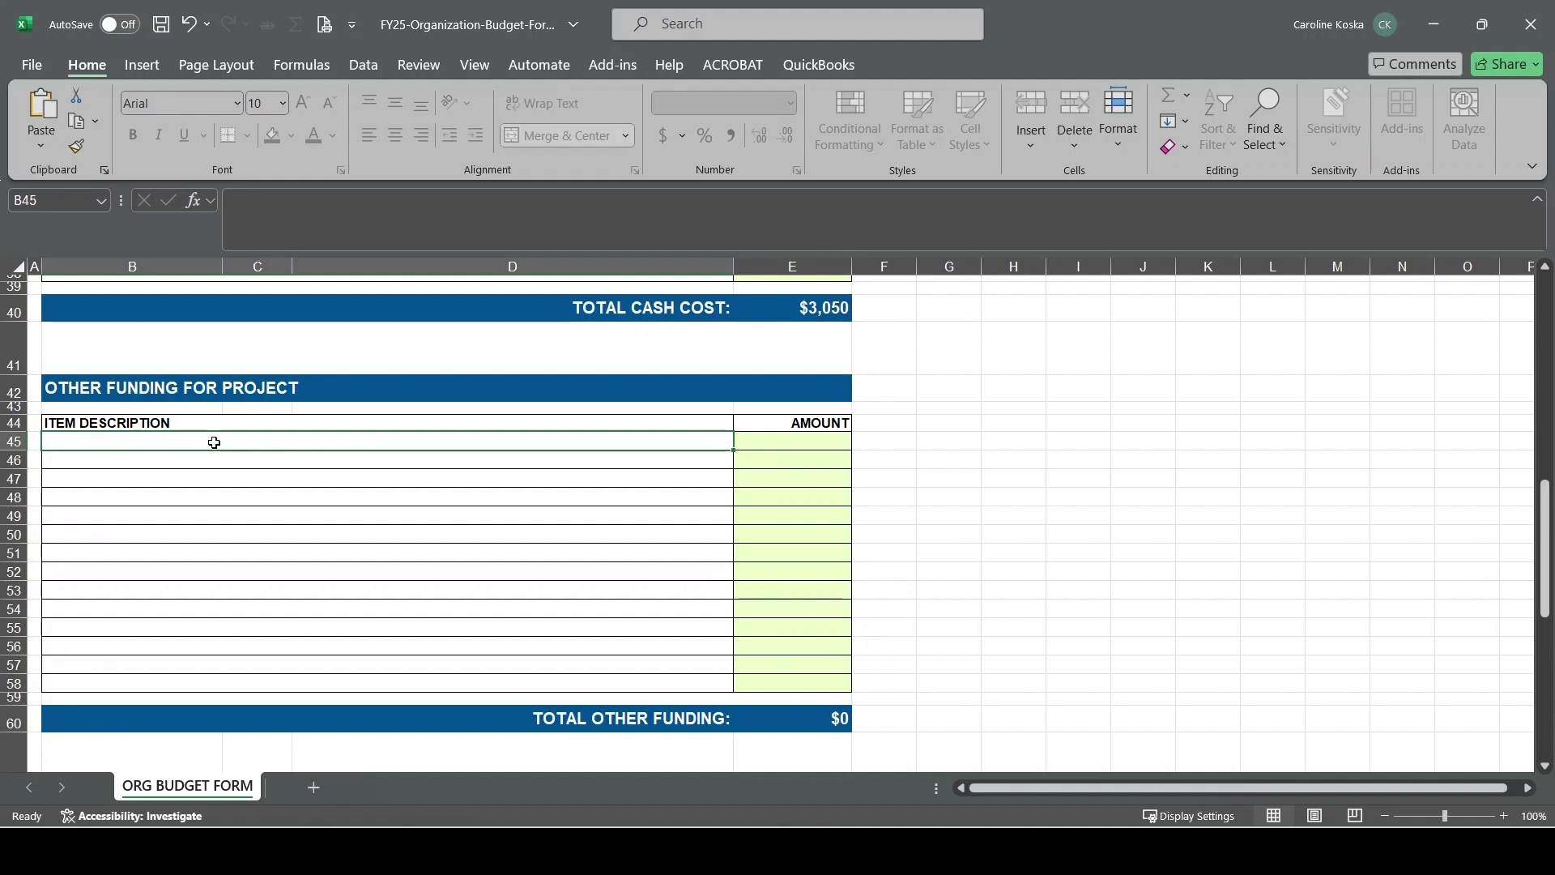
{"action": "type", "text": "fgjhkgk"}
{"action": "left_click", "coordinate": [800, 444]}
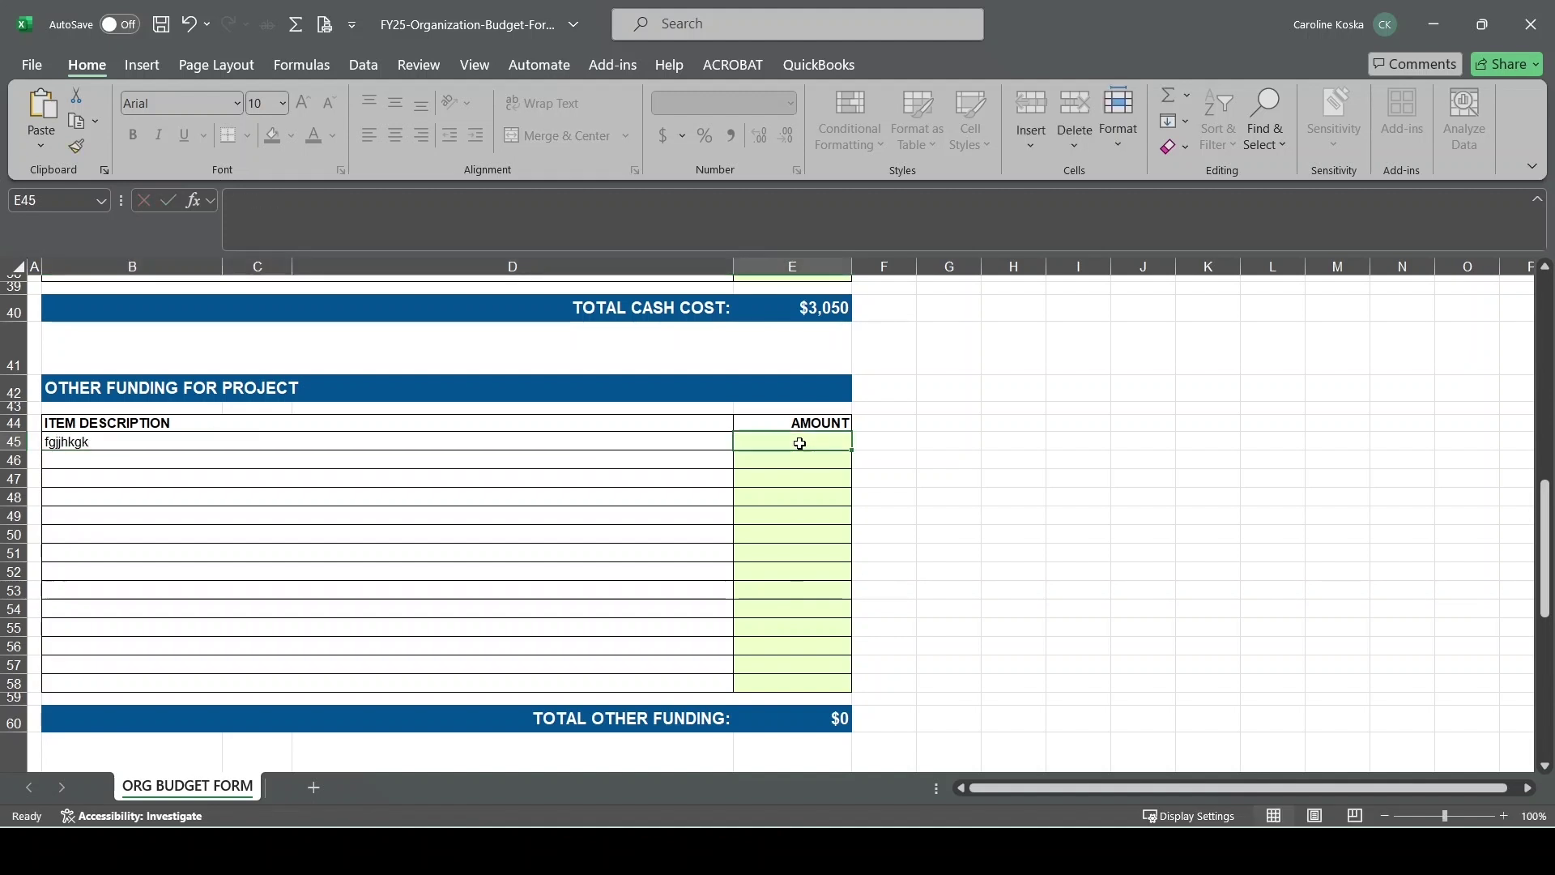
{"action": "type", "text": "100"}
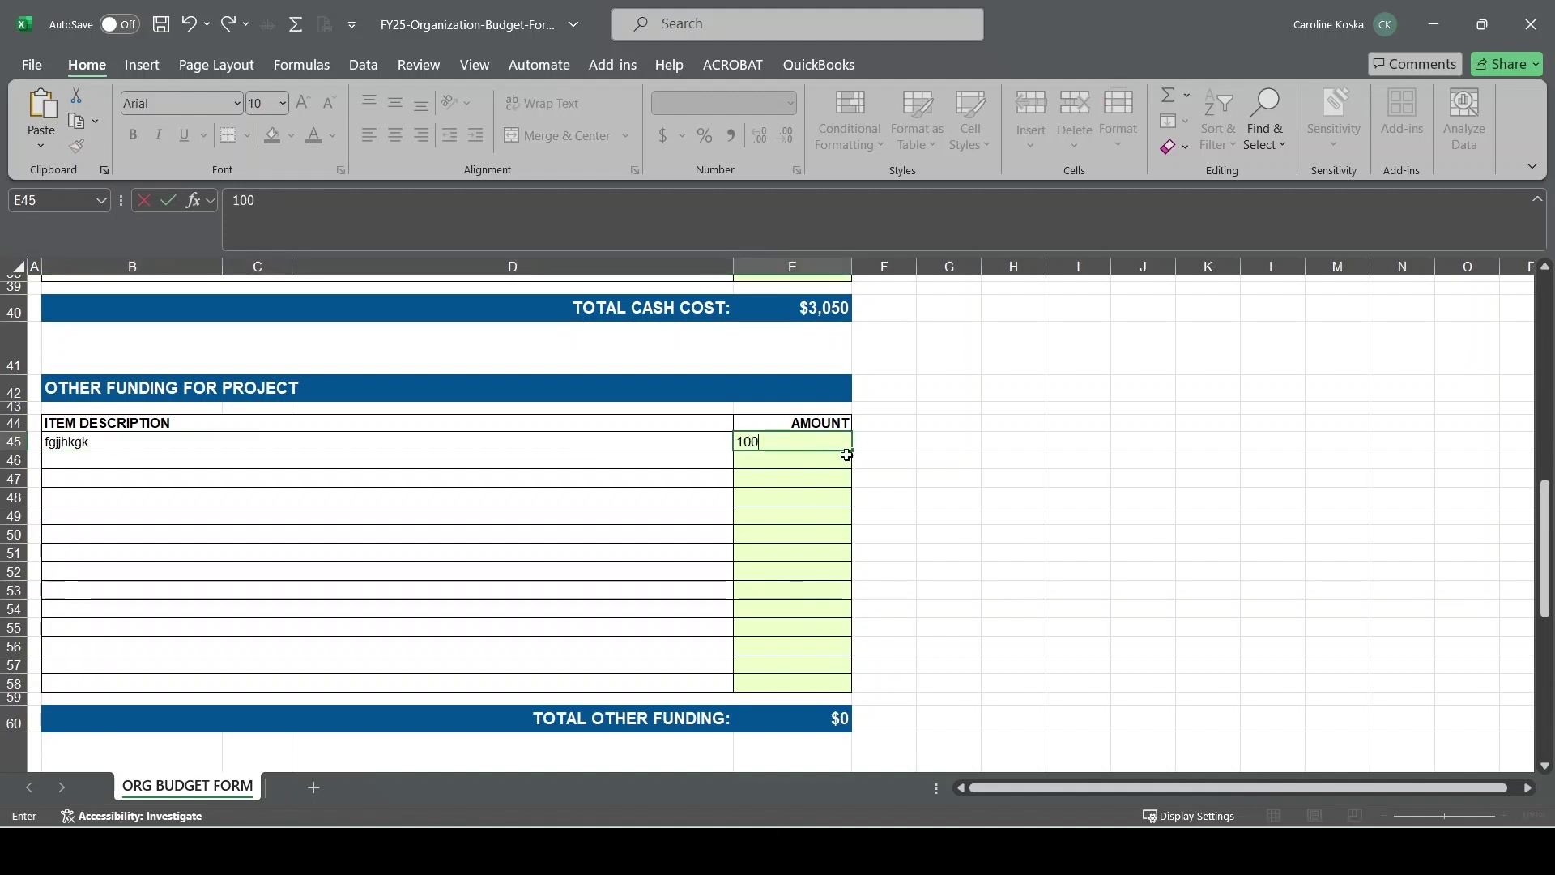
{"action": "left_click", "coordinate": [950, 474]}
{"action": "scroll", "coordinate": [950, 475], "scroll_direction": "down", "scroll_amount": 2}
{"action": "scroll", "coordinate": [950, 474], "scroll_direction": "down", "scroll_amount": 4}
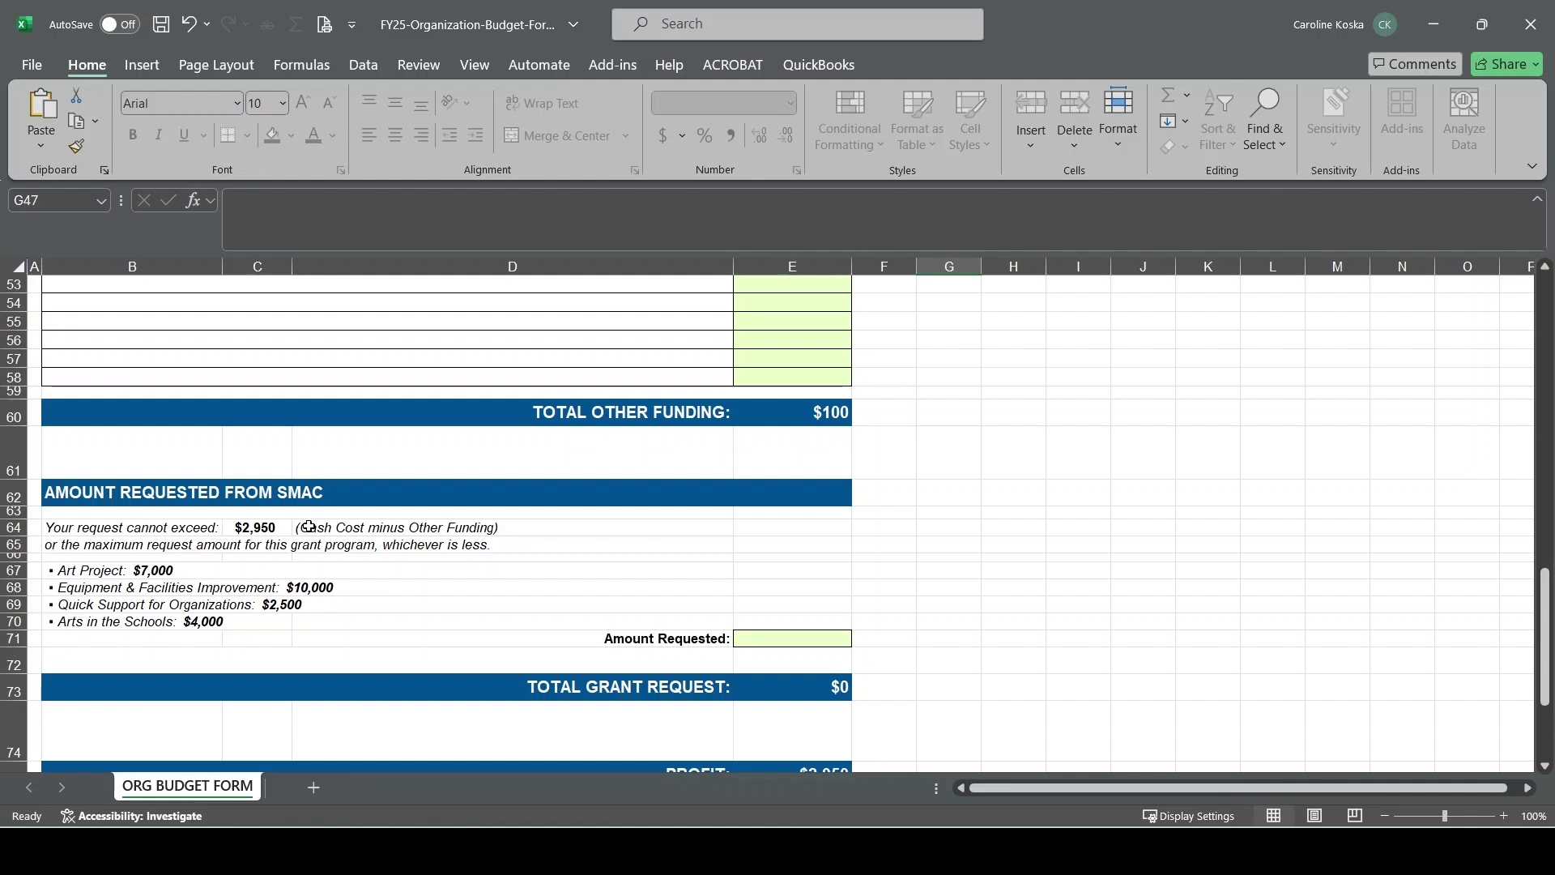
{"action": "scroll", "coordinate": [954, 528], "scroll_direction": "up", "scroll_amount": 2}
{"action": "scroll", "coordinate": [955, 528], "scroll_direction": "up", "scroll_amount": 8}
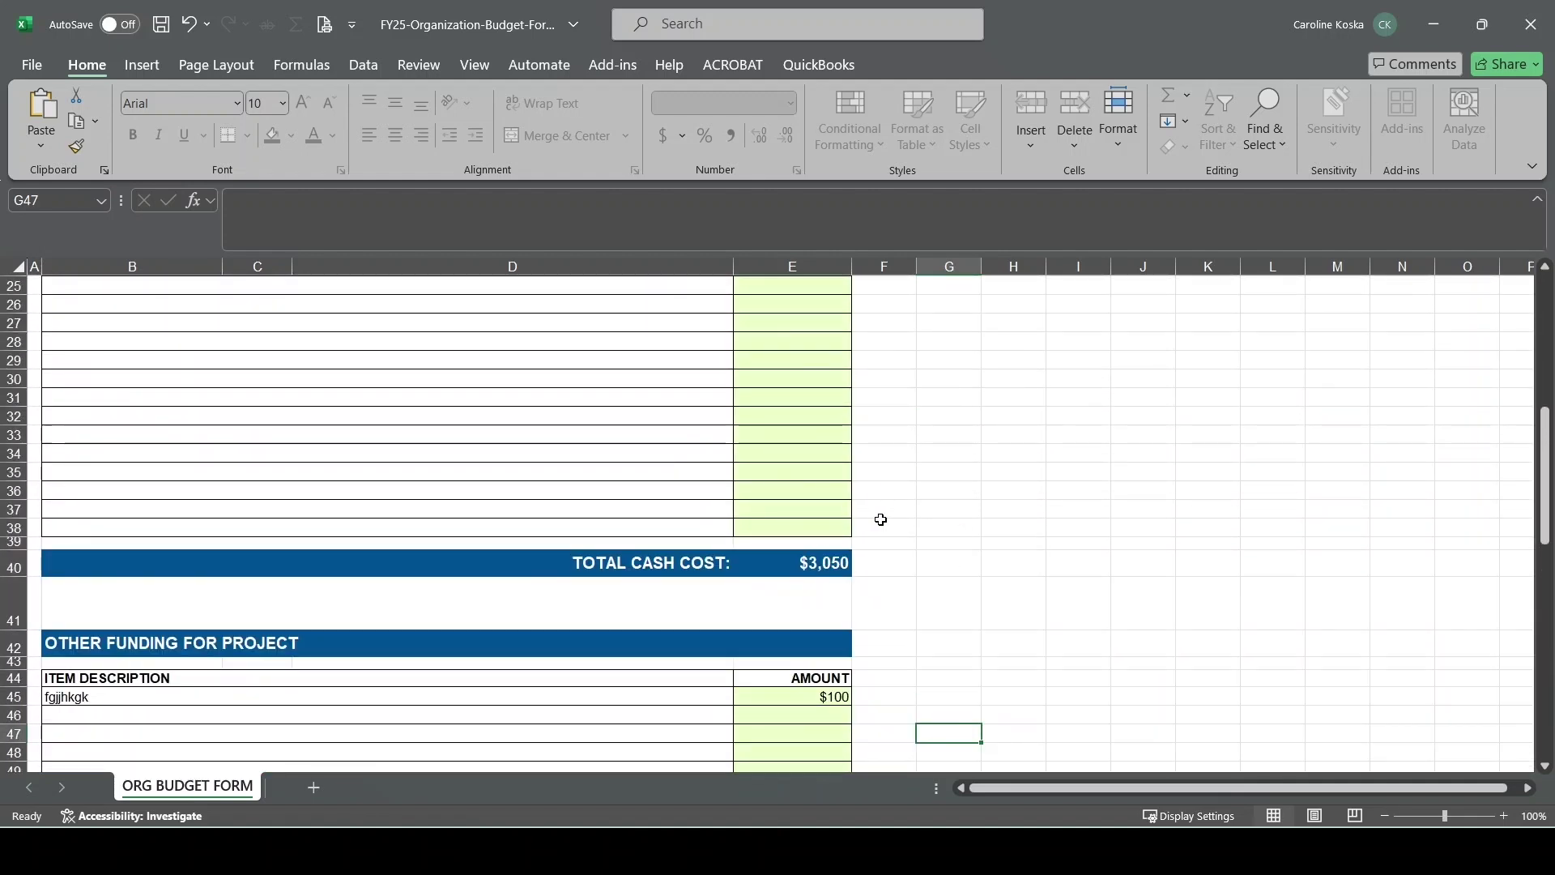
{"action": "scroll", "coordinate": [879, 520], "scroll_direction": "down", "scroll_amount": 7}
{"action": "scroll", "coordinate": [939, 530], "scroll_direction": "down", "scroll_amount": 1}
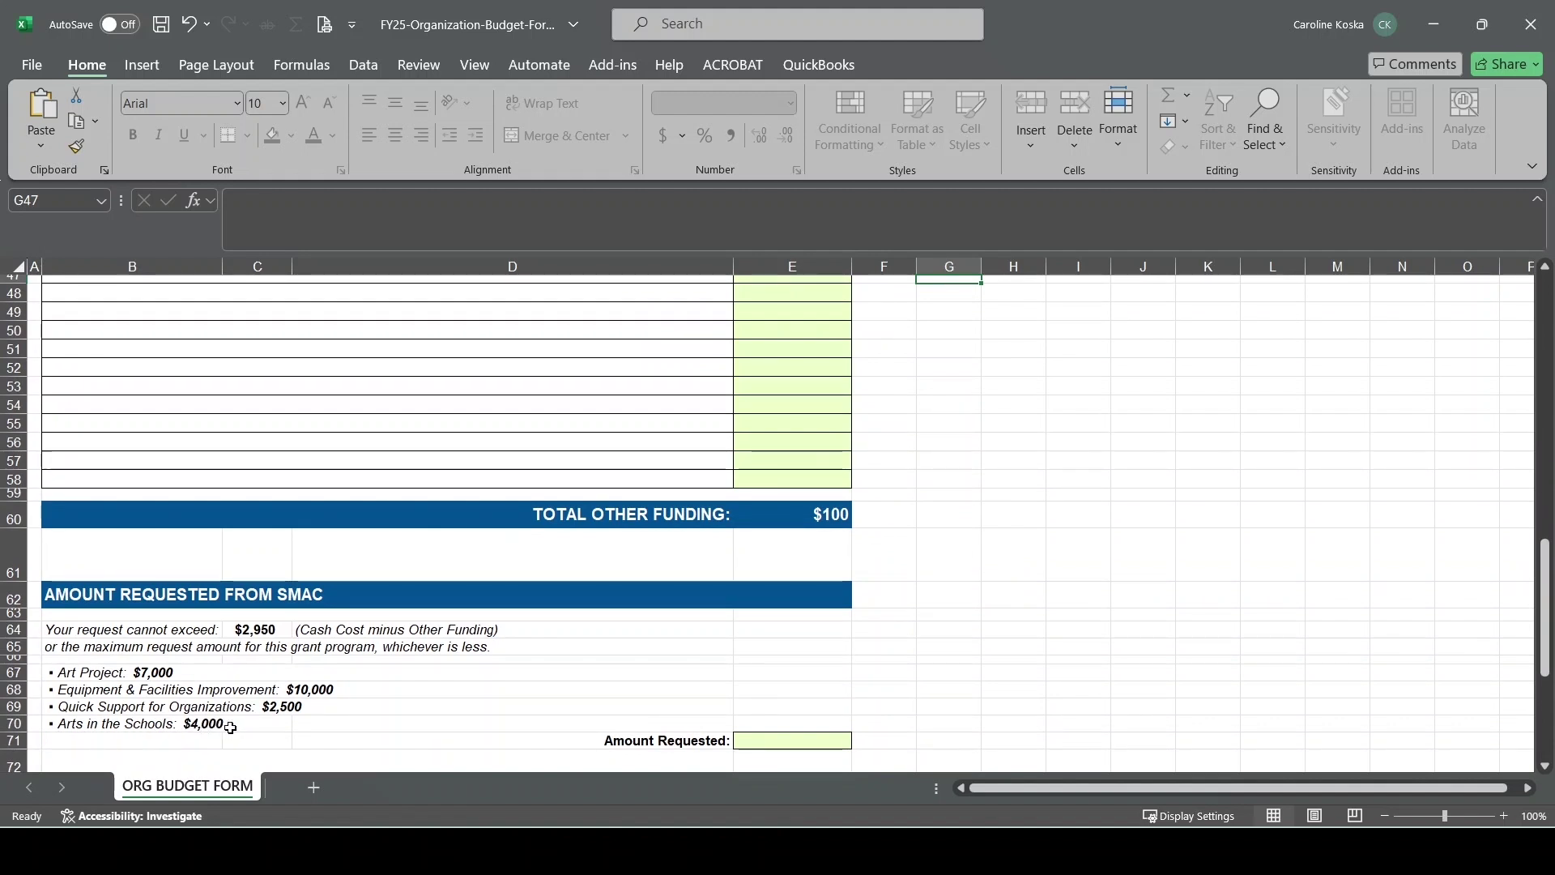
Enter $2,950 as the Amount Requested
{"action": "left_click", "coordinate": [793, 744]}
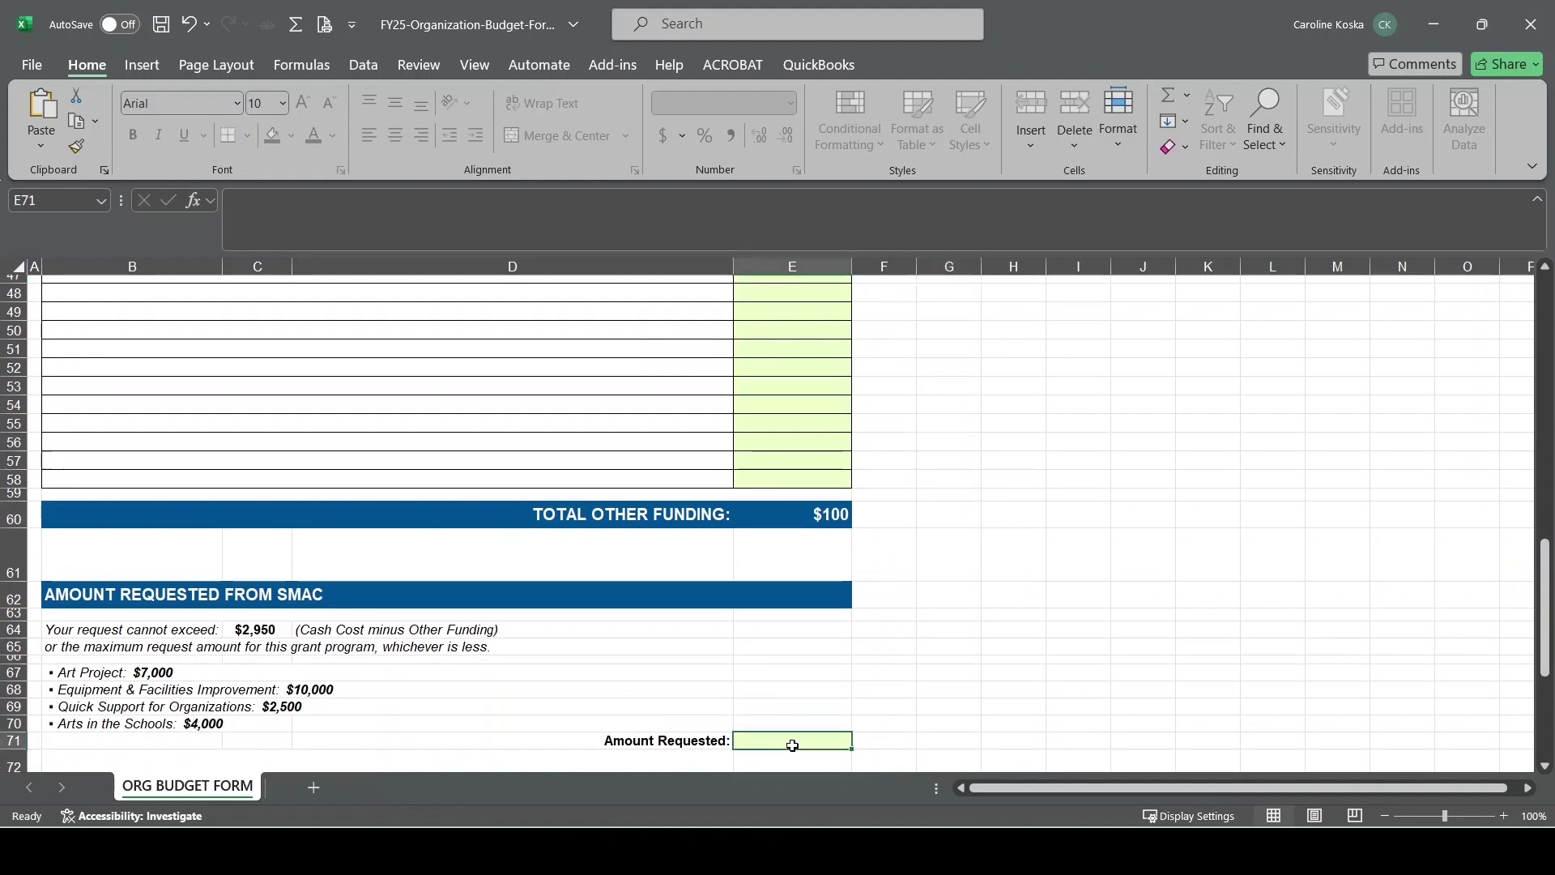
{"action": "type", "text": "2950"}
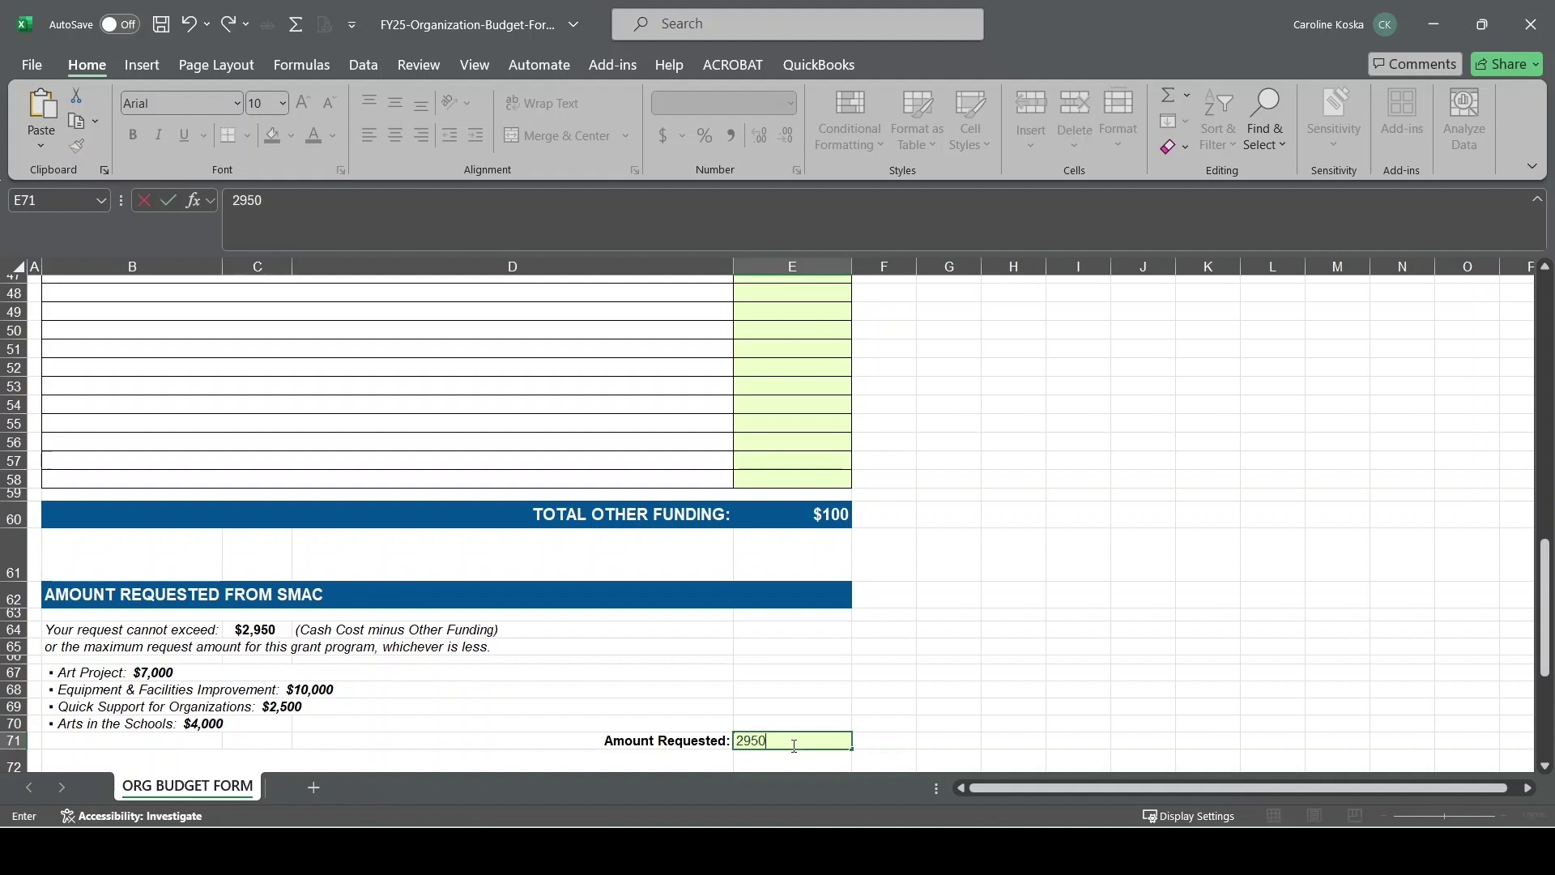
{"action": "left_click", "coordinate": [923, 689]}
{"action": "scroll", "coordinate": [928, 686], "scroll_direction": "down", "scroll_amount": 3}
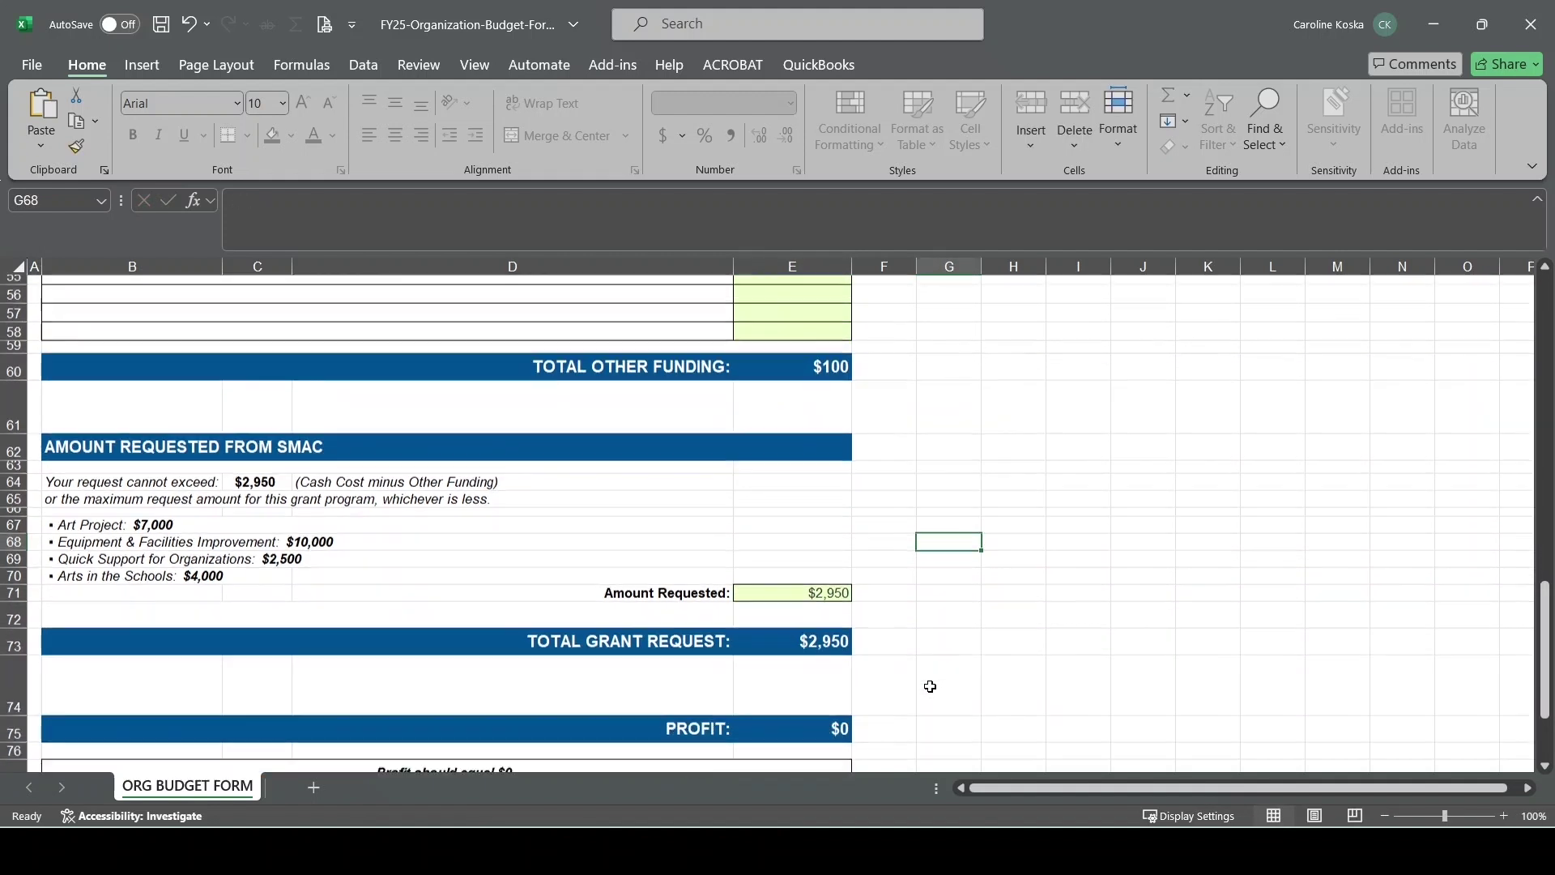
{"action": "scroll", "coordinate": [930, 687], "scroll_direction": "down", "scroll_amount": 1}
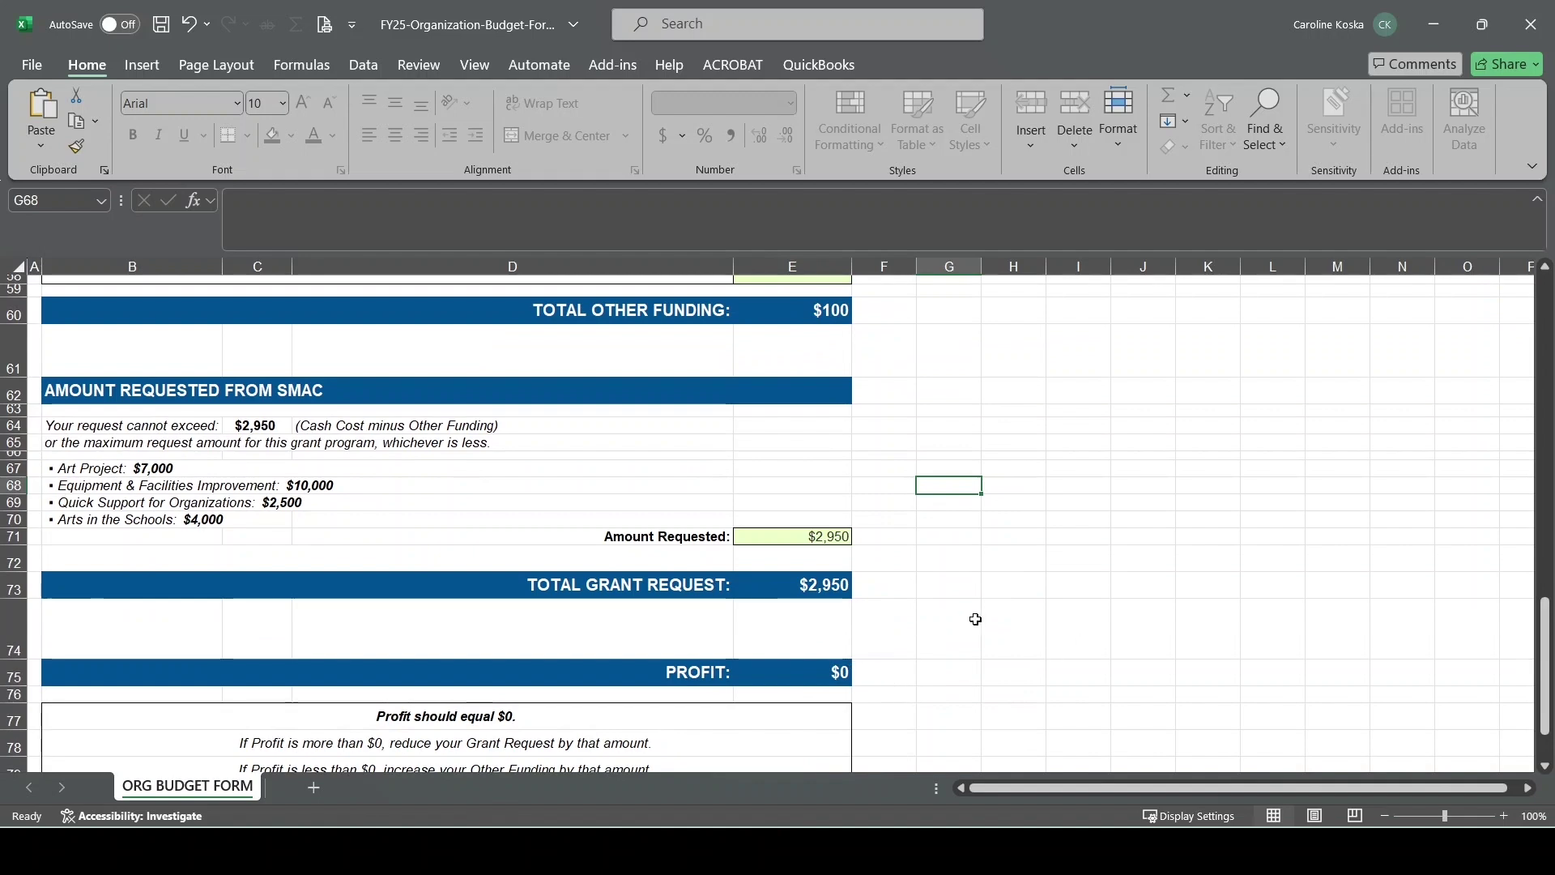
Add a $2,000 amount on the fourth cost row and review the updated totals
{"action": "scroll", "coordinate": [976, 619], "scroll_direction": "up", "scroll_amount": 14}
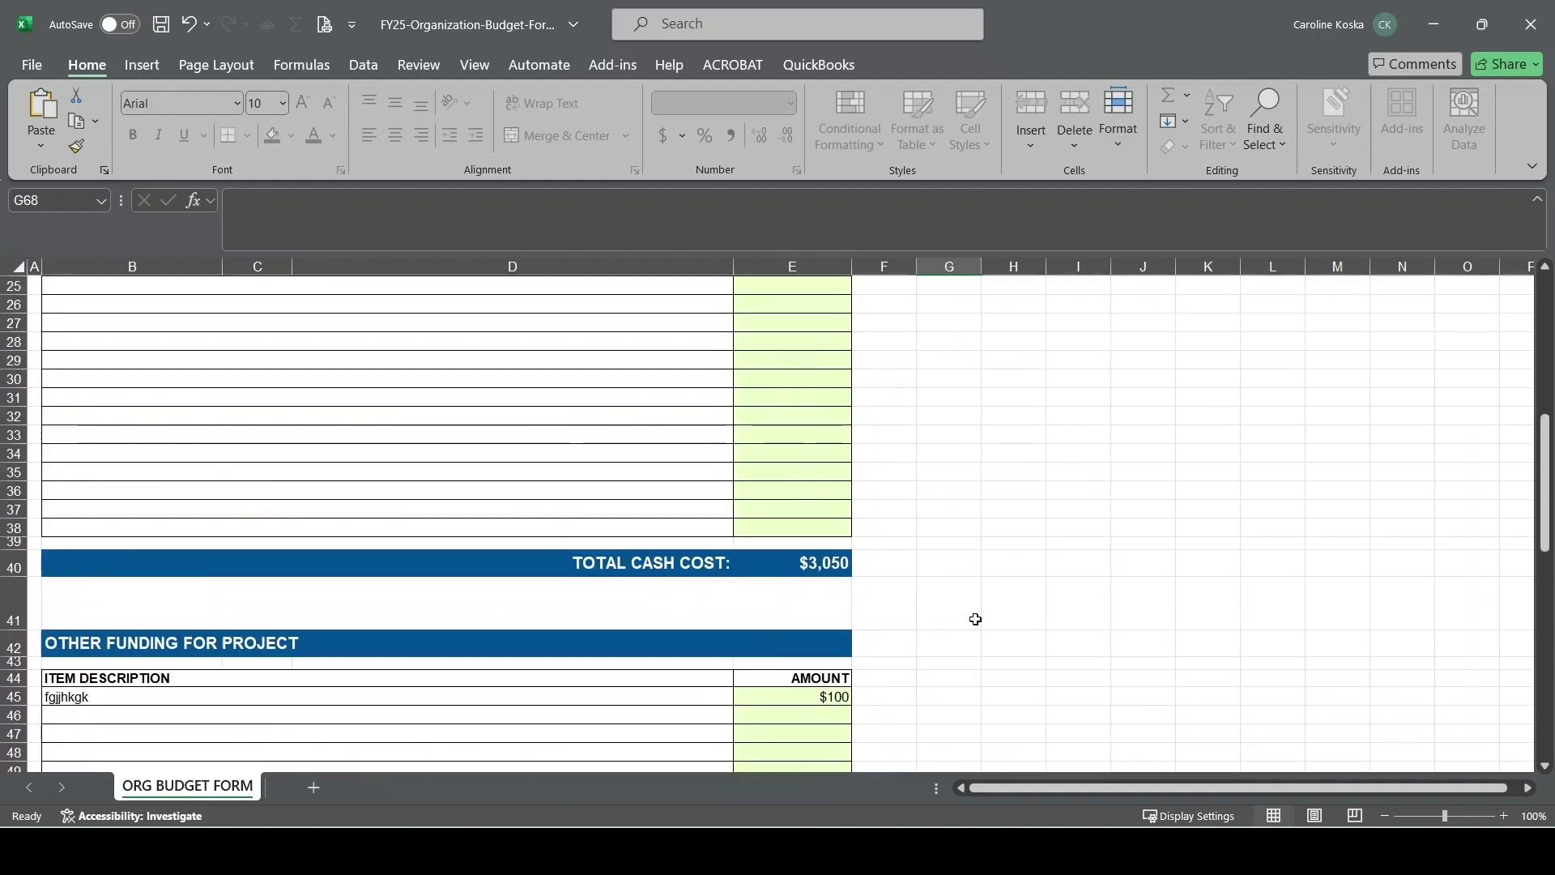
{"action": "scroll", "coordinate": [976, 619], "scroll_direction": "up", "scroll_amount": 5}
{"action": "left_click", "coordinate": [835, 469]}
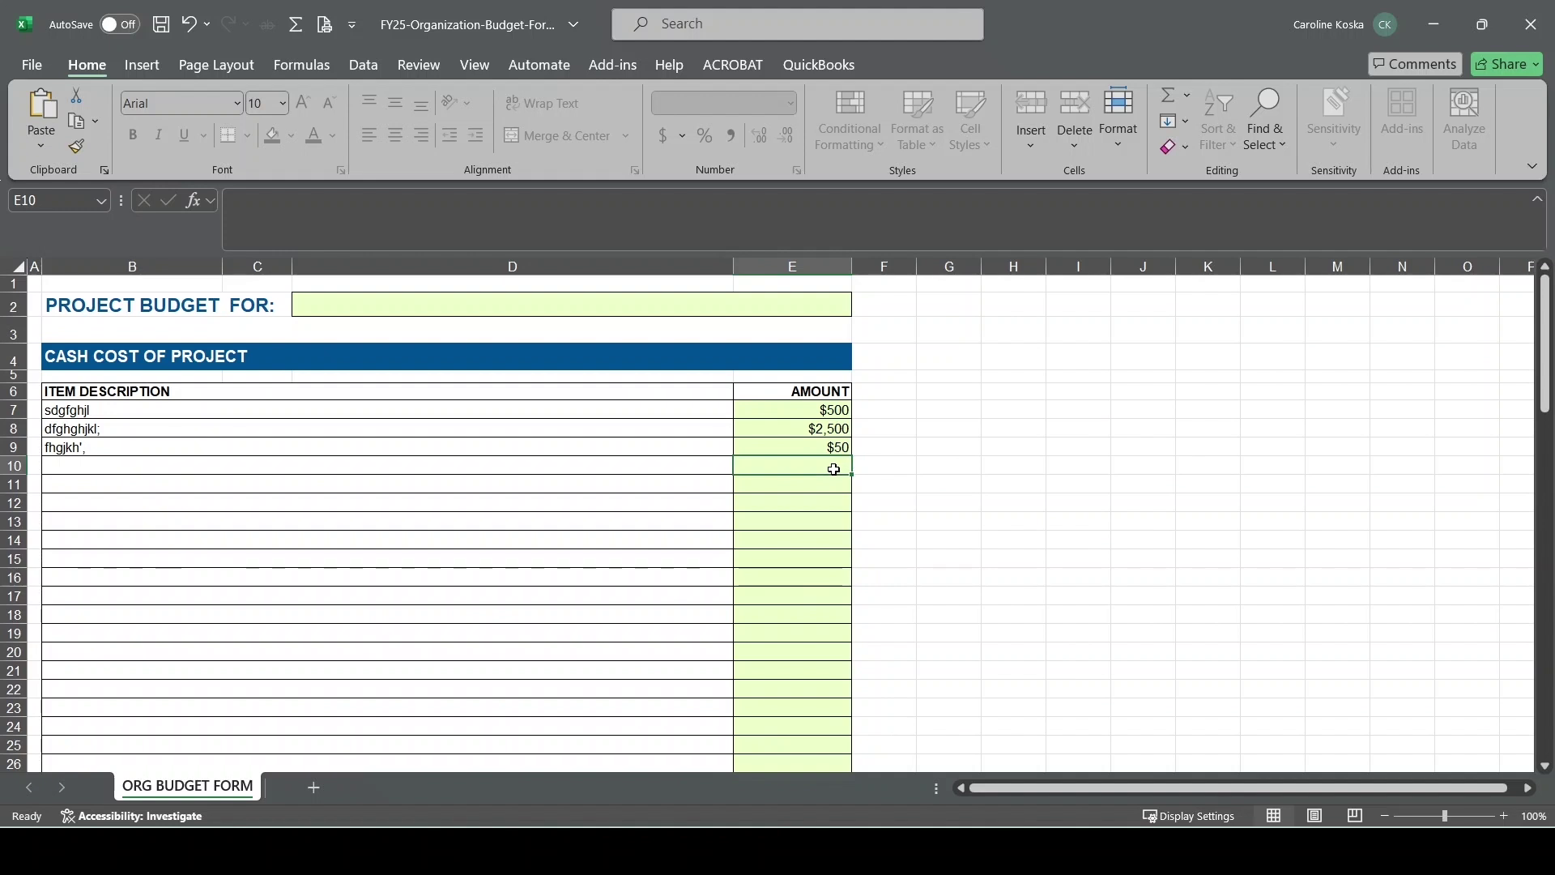
{"action": "type", "text": "2000"}
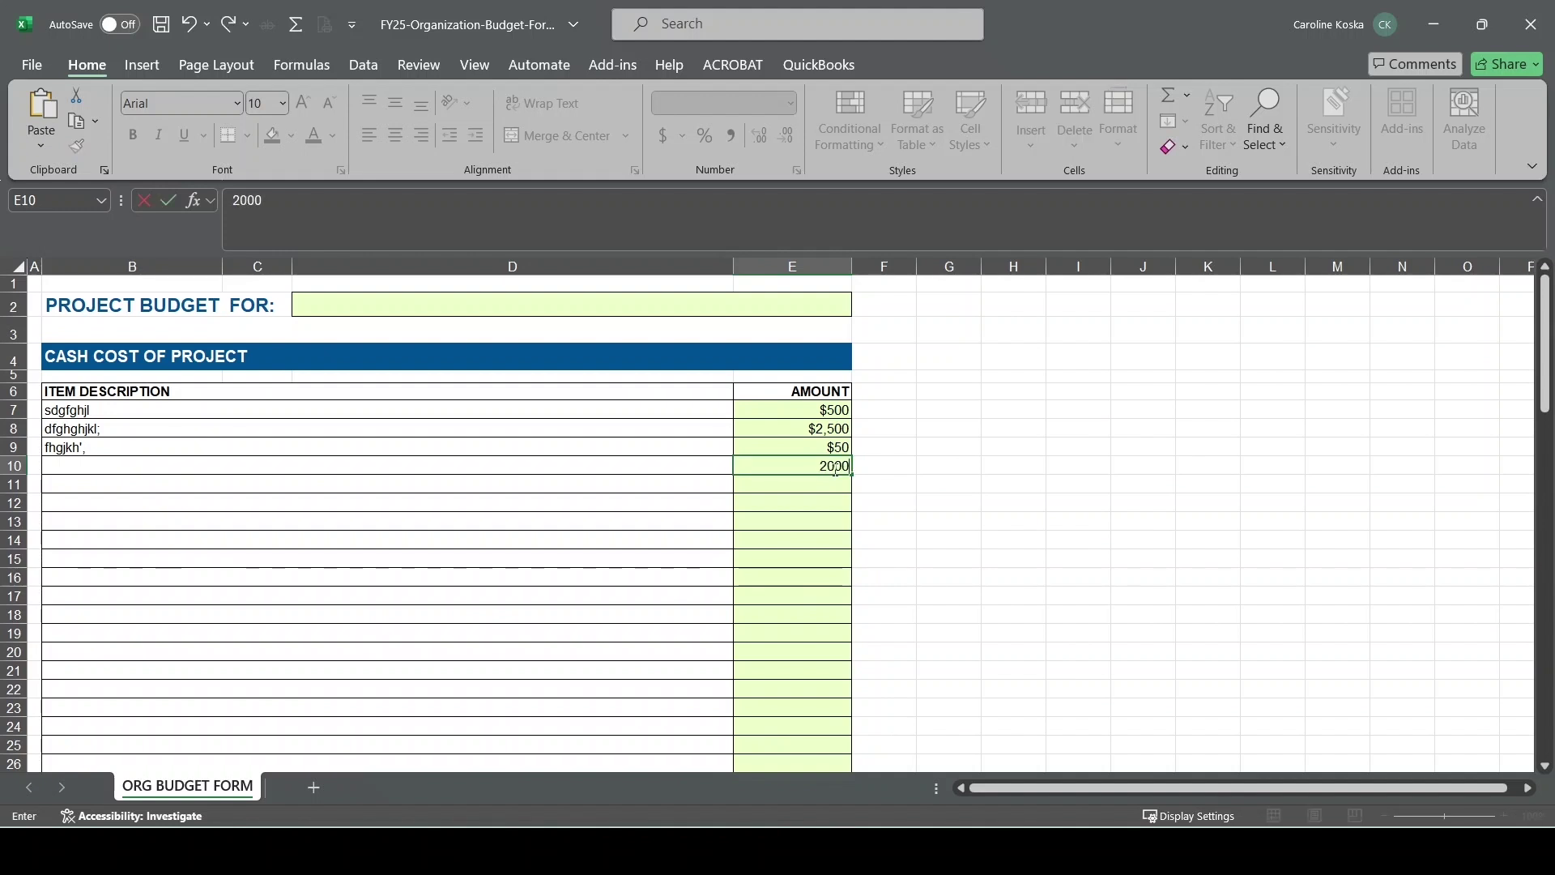
{"action": "left_click", "coordinate": [954, 519]}
{"action": "scroll", "coordinate": [953, 519], "scroll_direction": "down", "scroll_amount": 8}
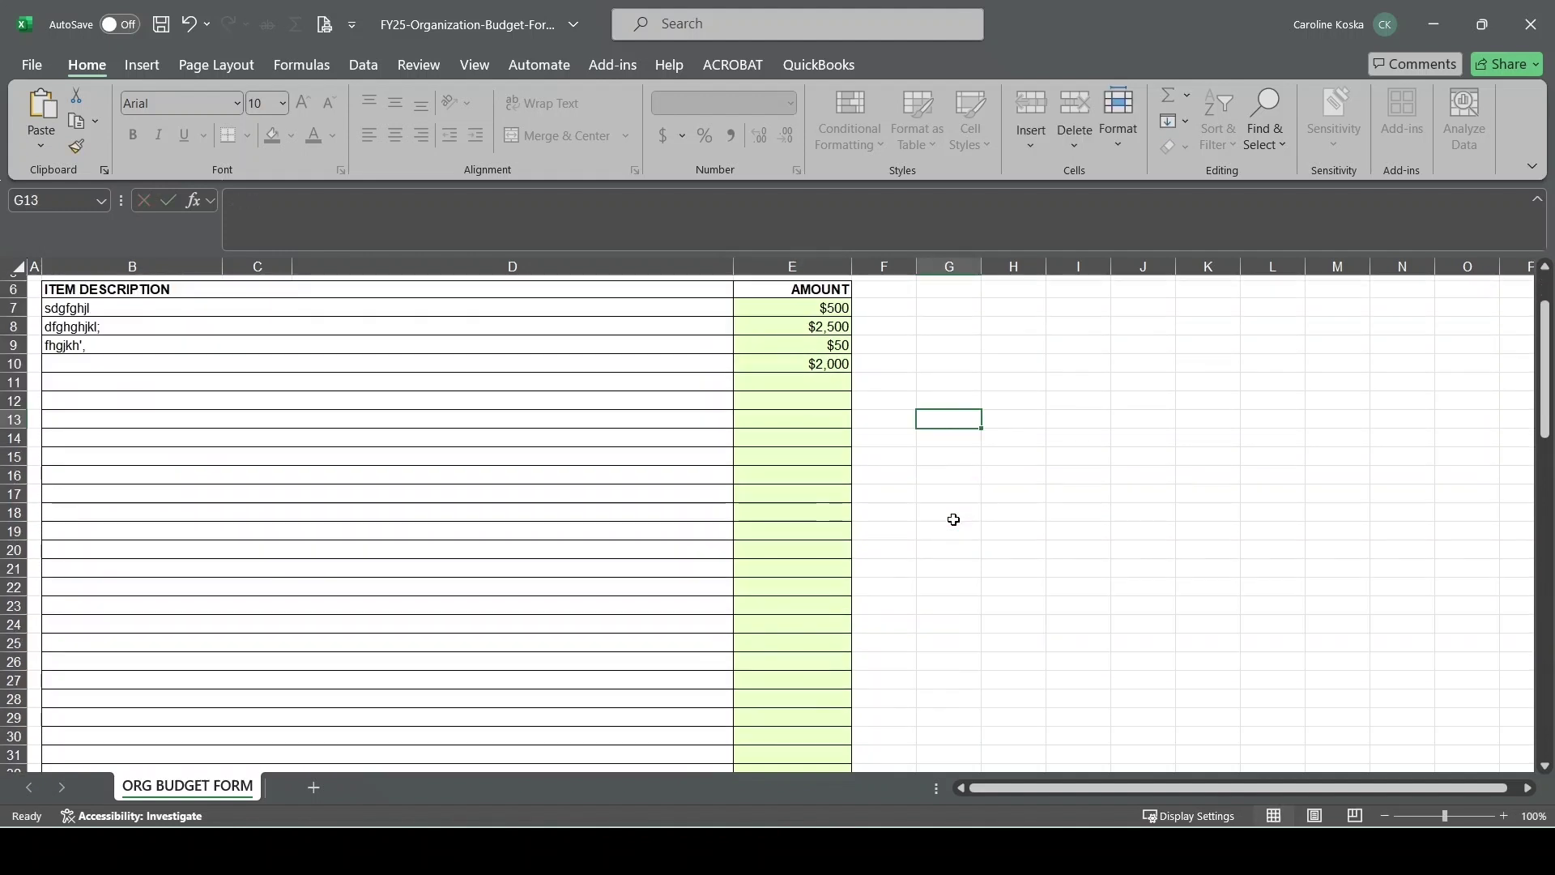
{"action": "scroll", "coordinate": [954, 520], "scroll_direction": "down", "scroll_amount": 7}
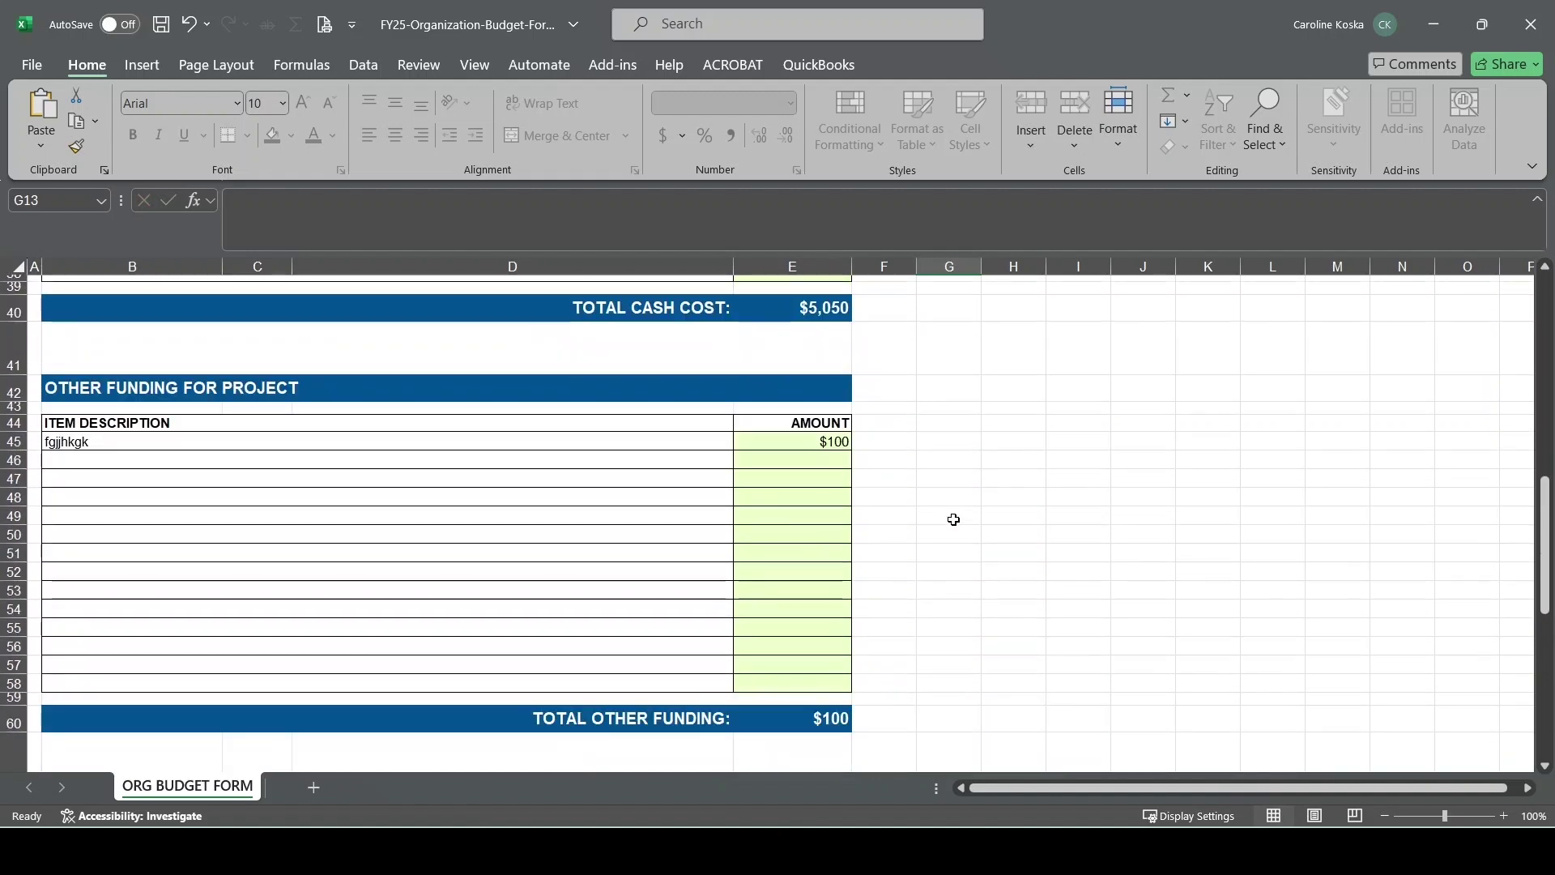
{"action": "scroll", "coordinate": [953, 520], "scroll_direction": "down", "scroll_amount": 3}
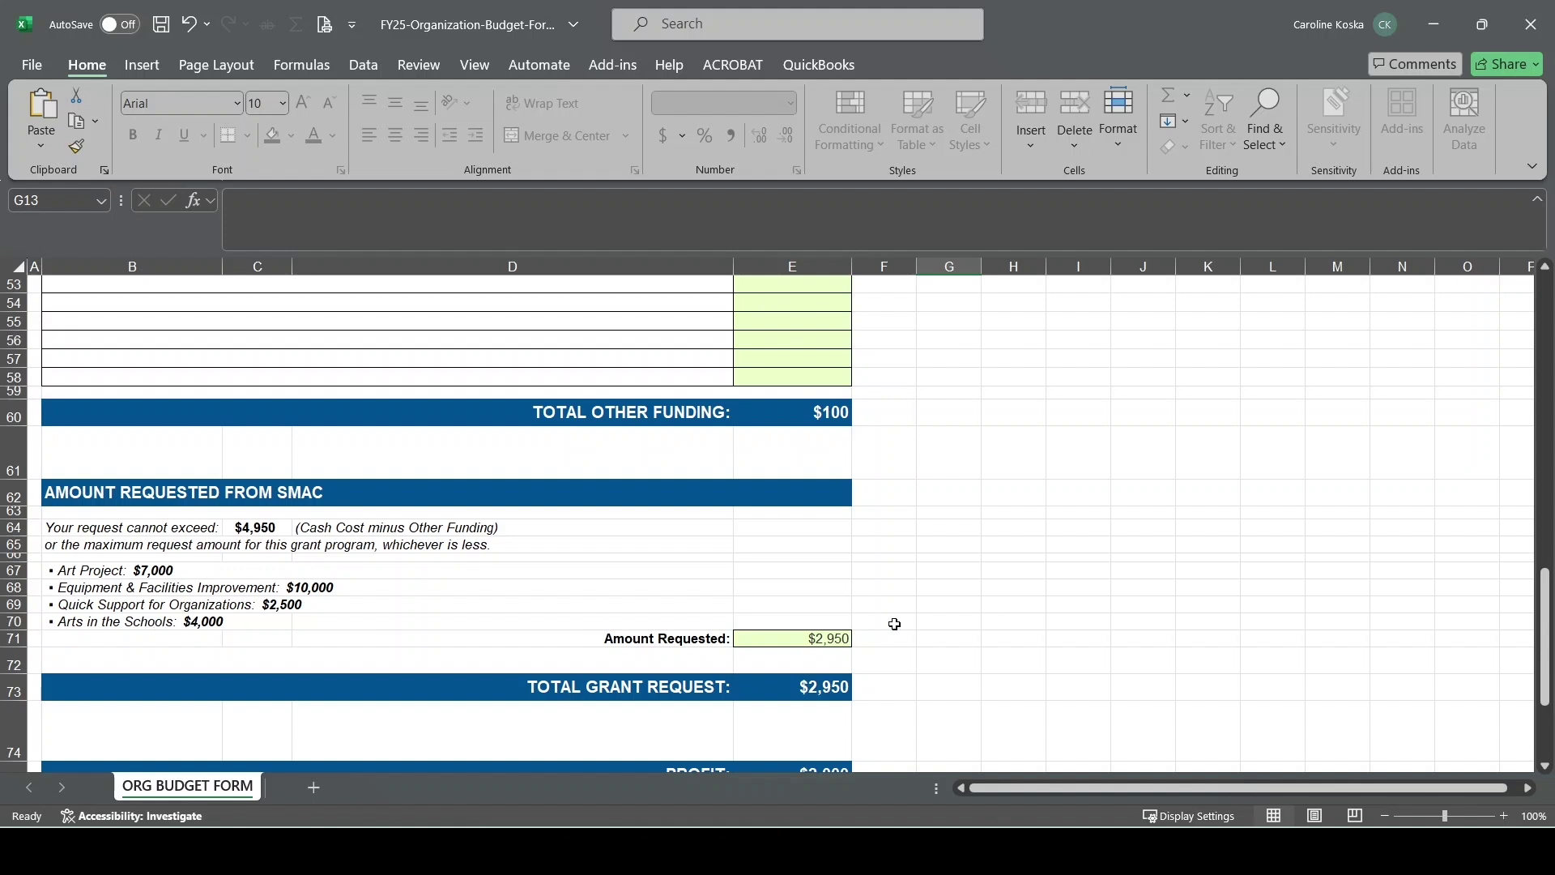
Change the Amount Requested to $4,000
{"action": "left_click", "coordinate": [842, 636]}
{"action": "type", "text": "4000"}
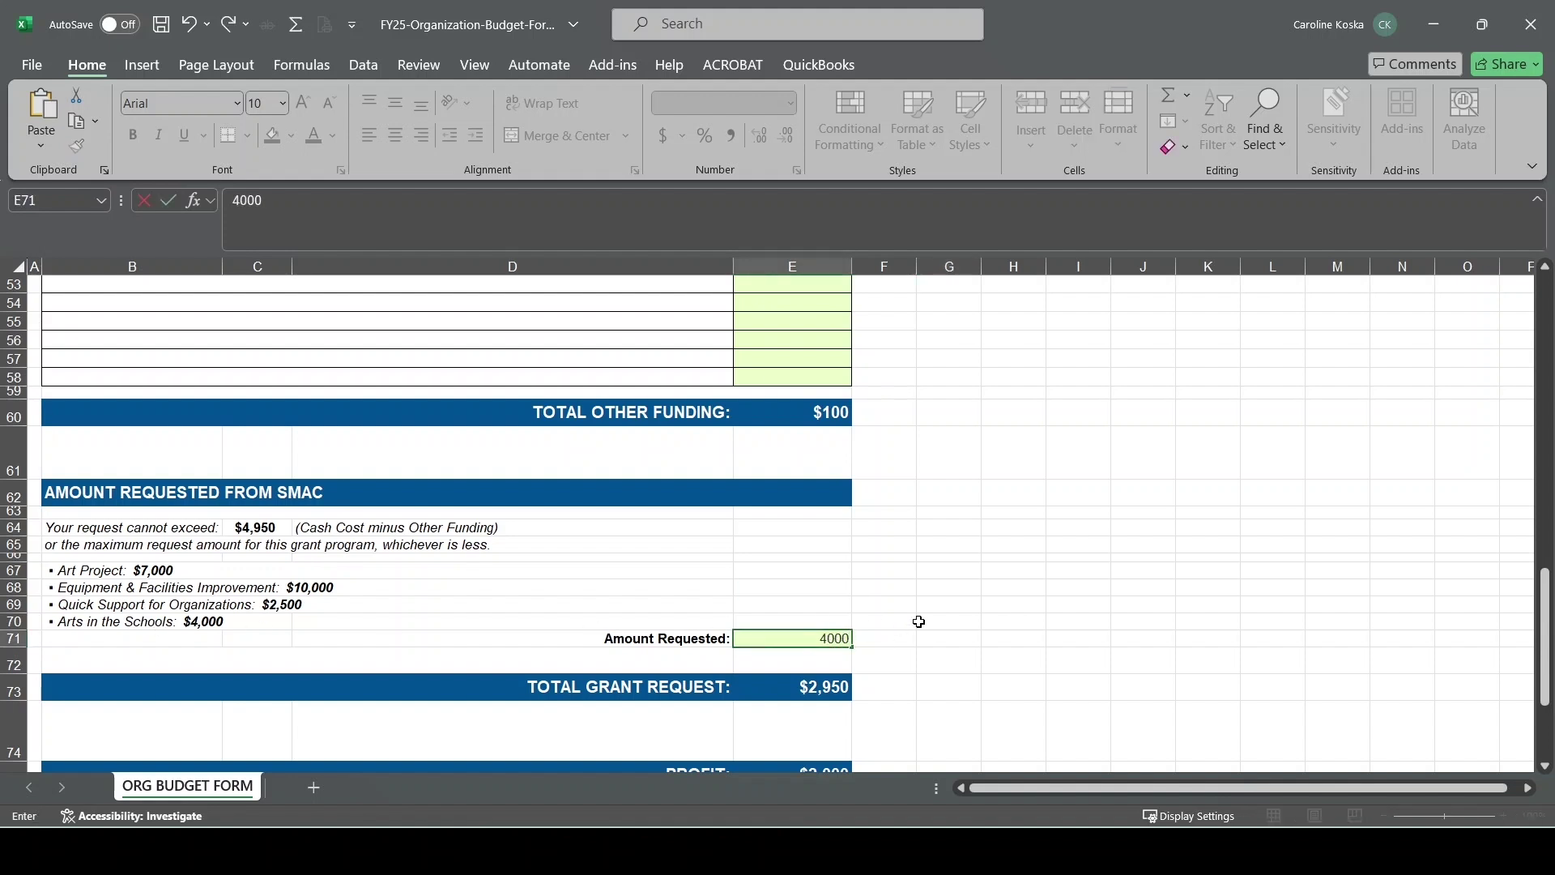
{"action": "left_click", "coordinate": [950, 592]}
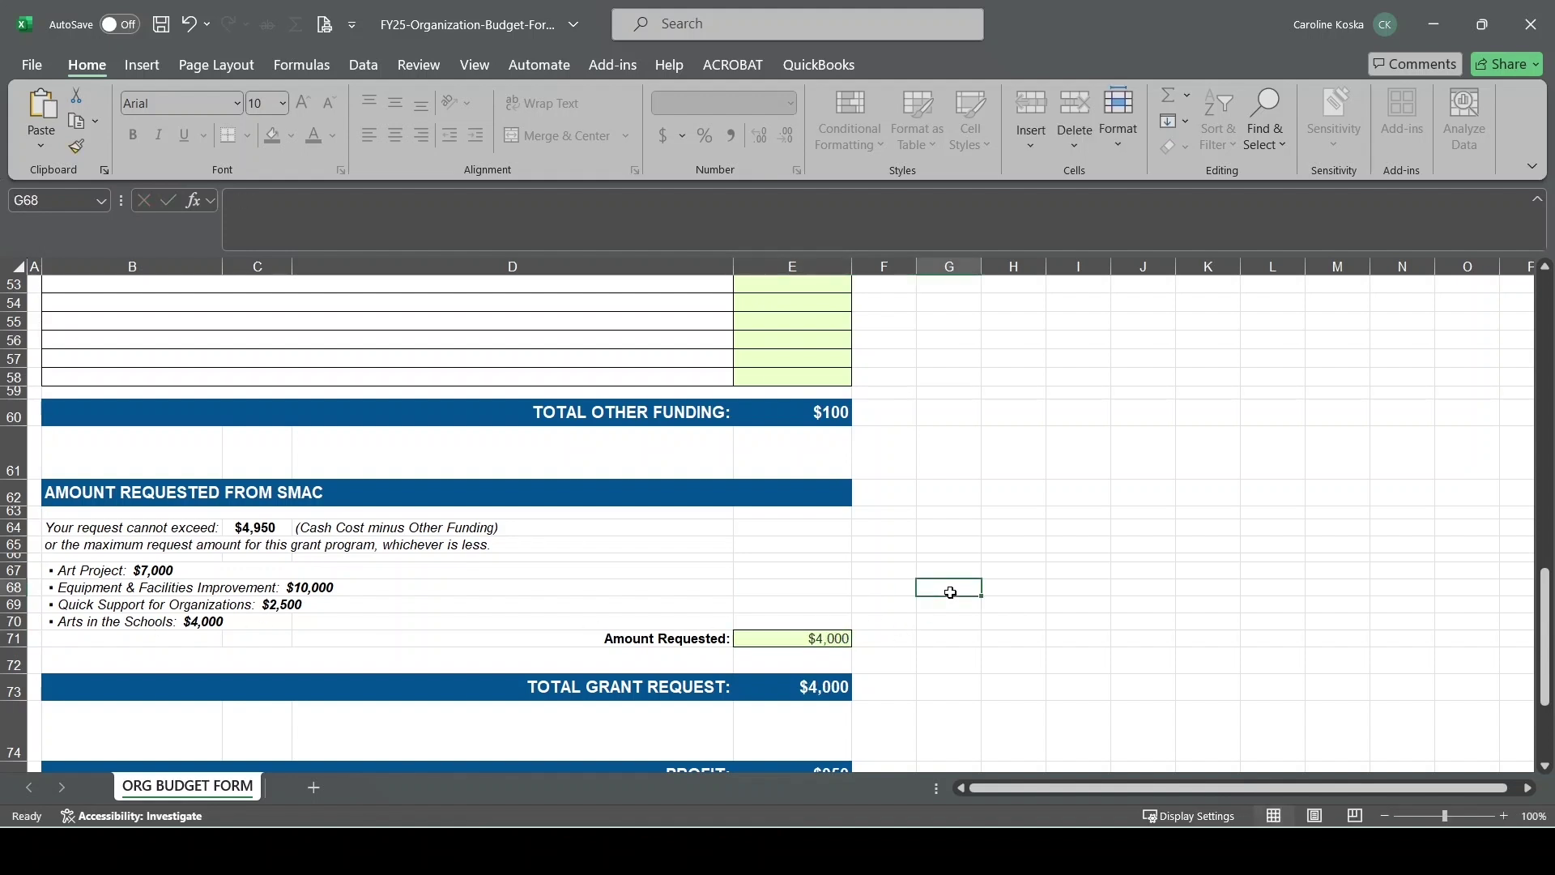
{"action": "scroll", "coordinate": [950, 592], "scroll_direction": "down", "scroll_amount": 2}
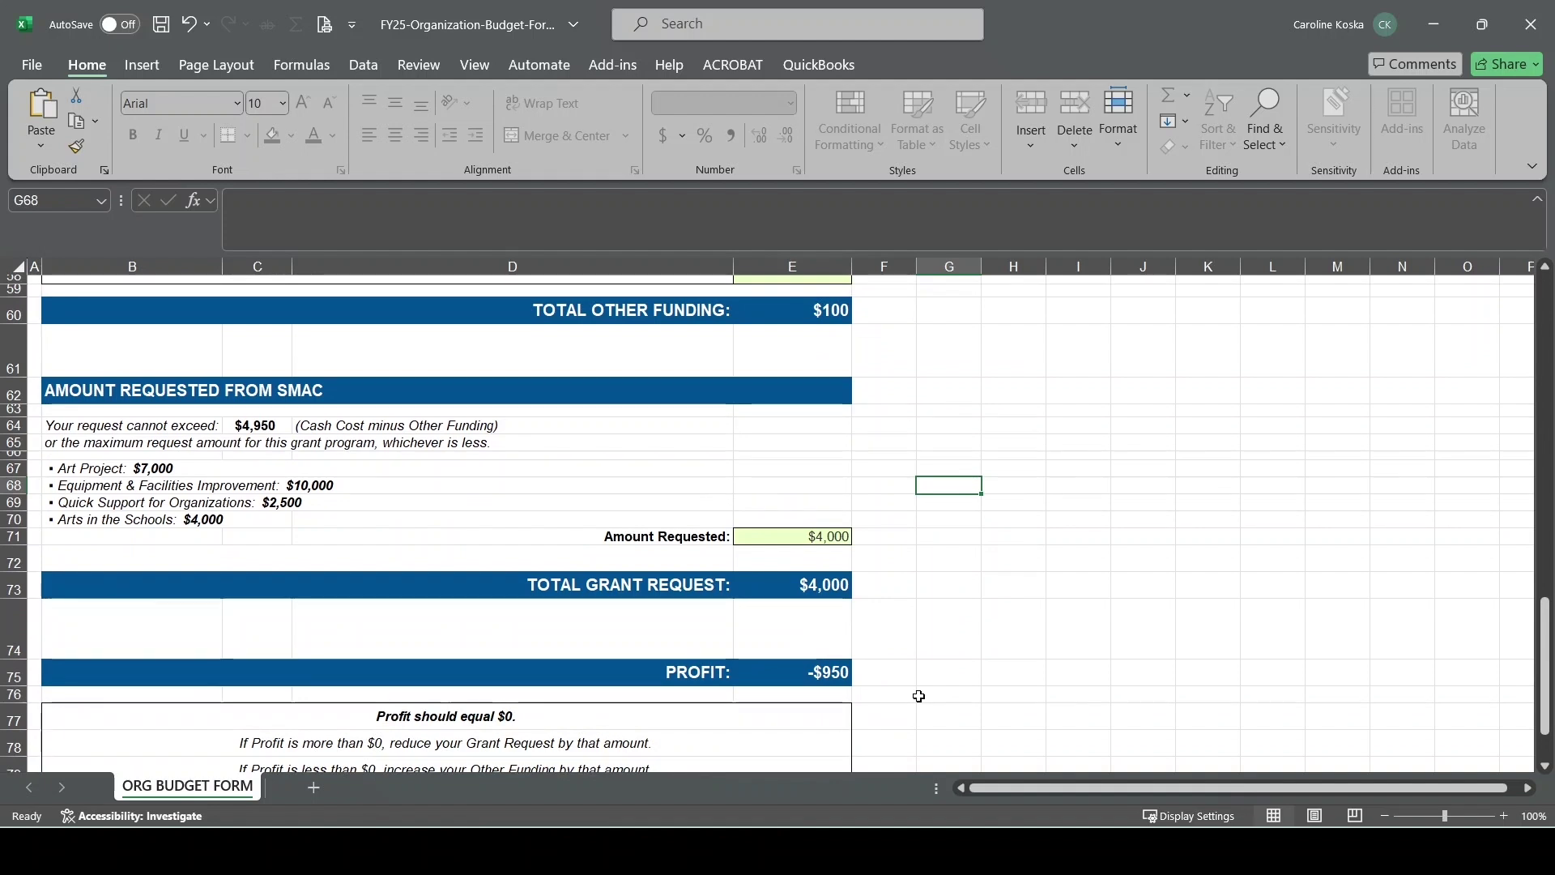
{"action": "scroll", "coordinate": [919, 697], "scroll_direction": "up", "scroll_amount": 6}
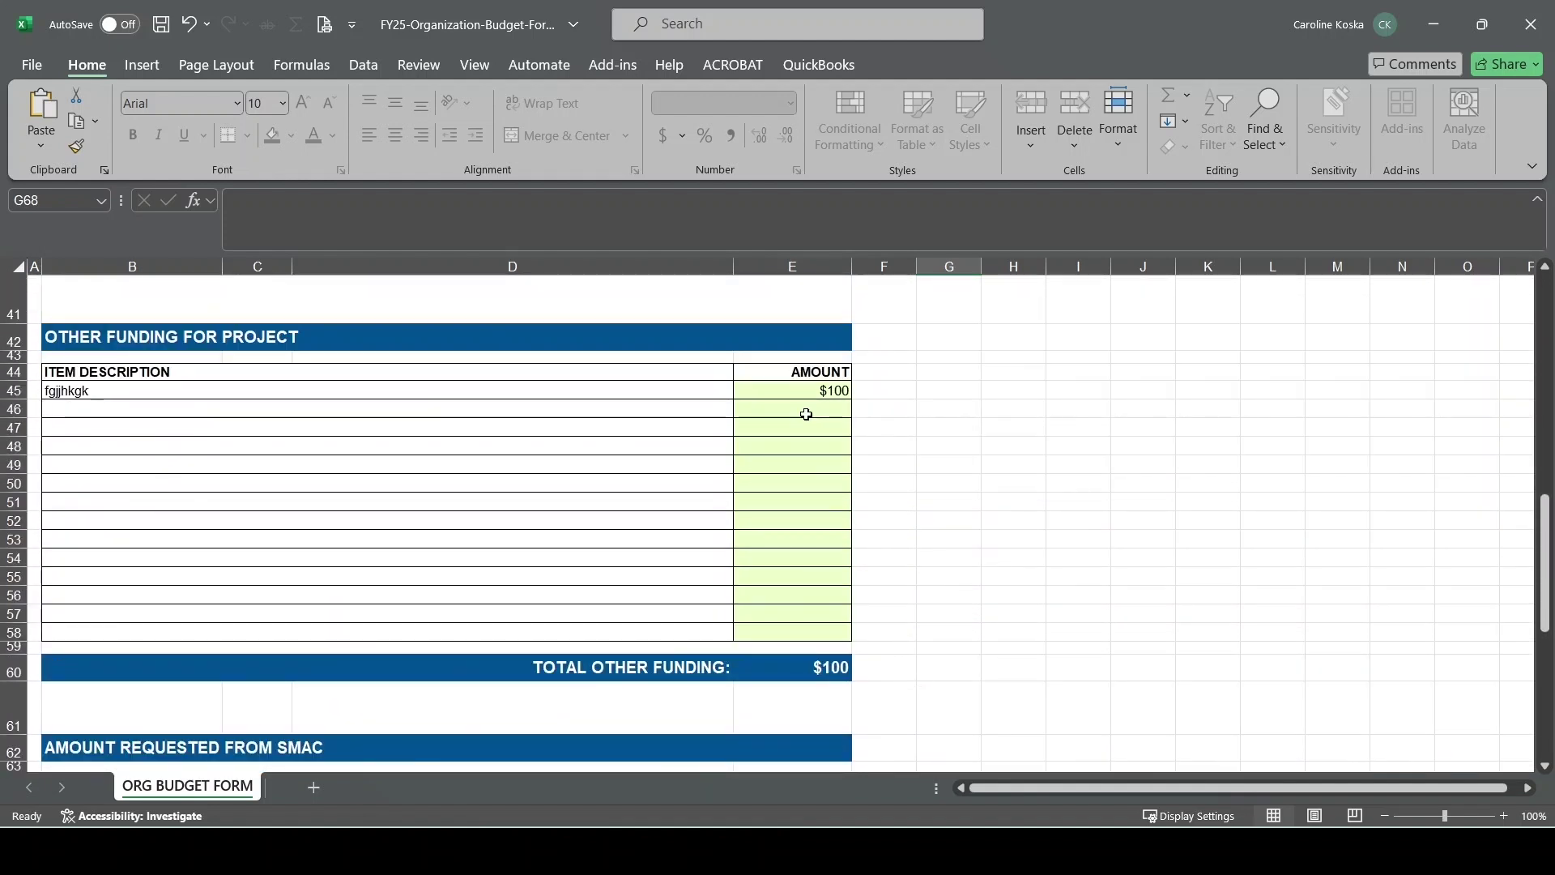
Add $950 of other funding in E46 so profit reads $0, then minimize Excel
{"action": "left_click", "coordinate": [806, 409]}
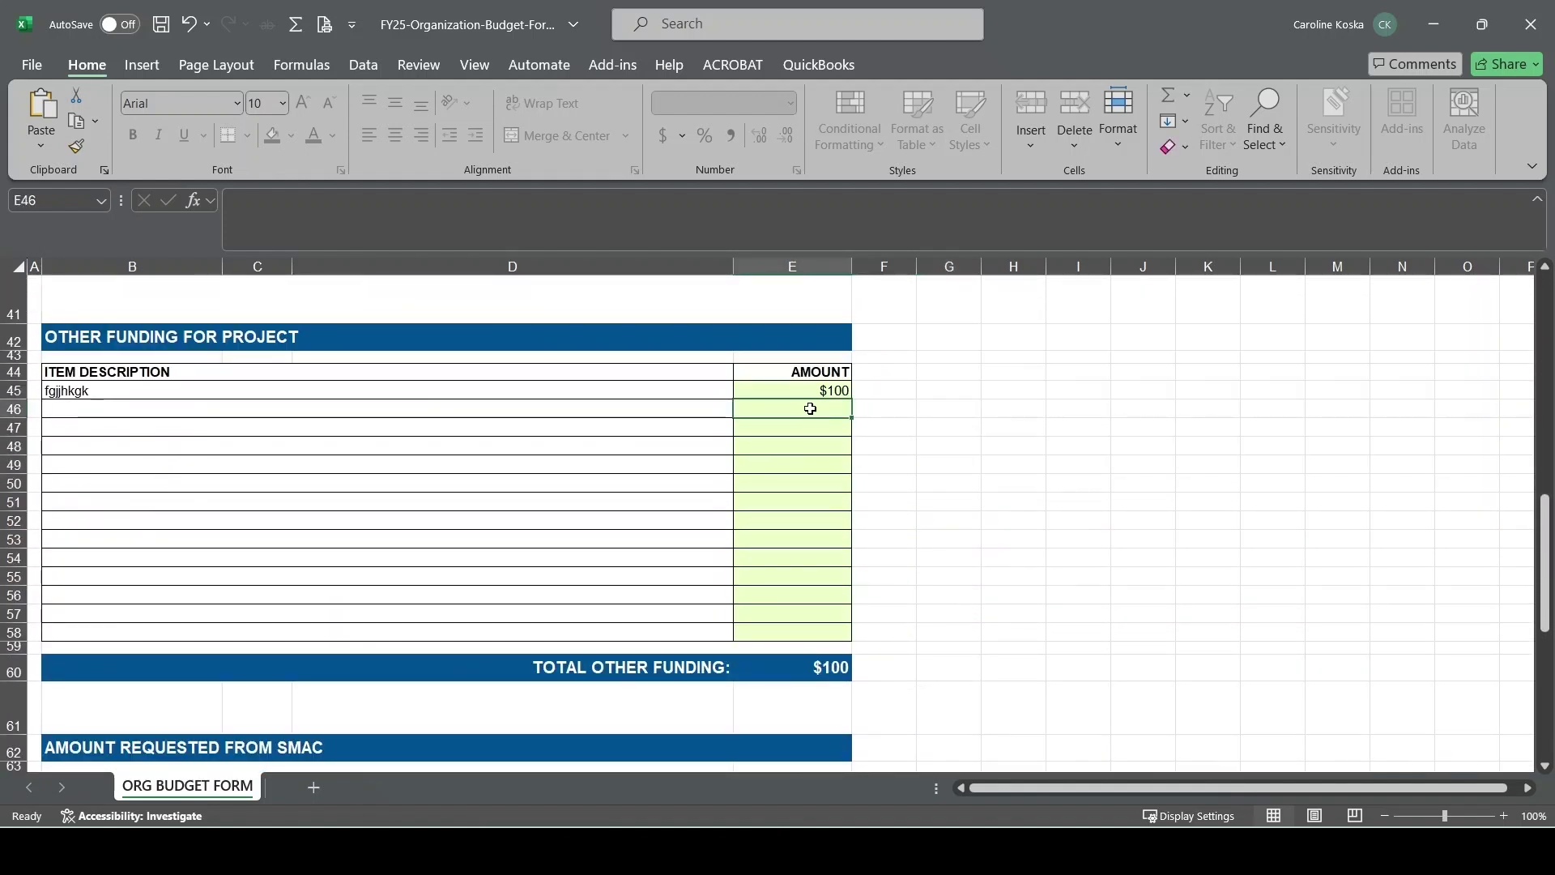
{"action": "type", "text": "950"}
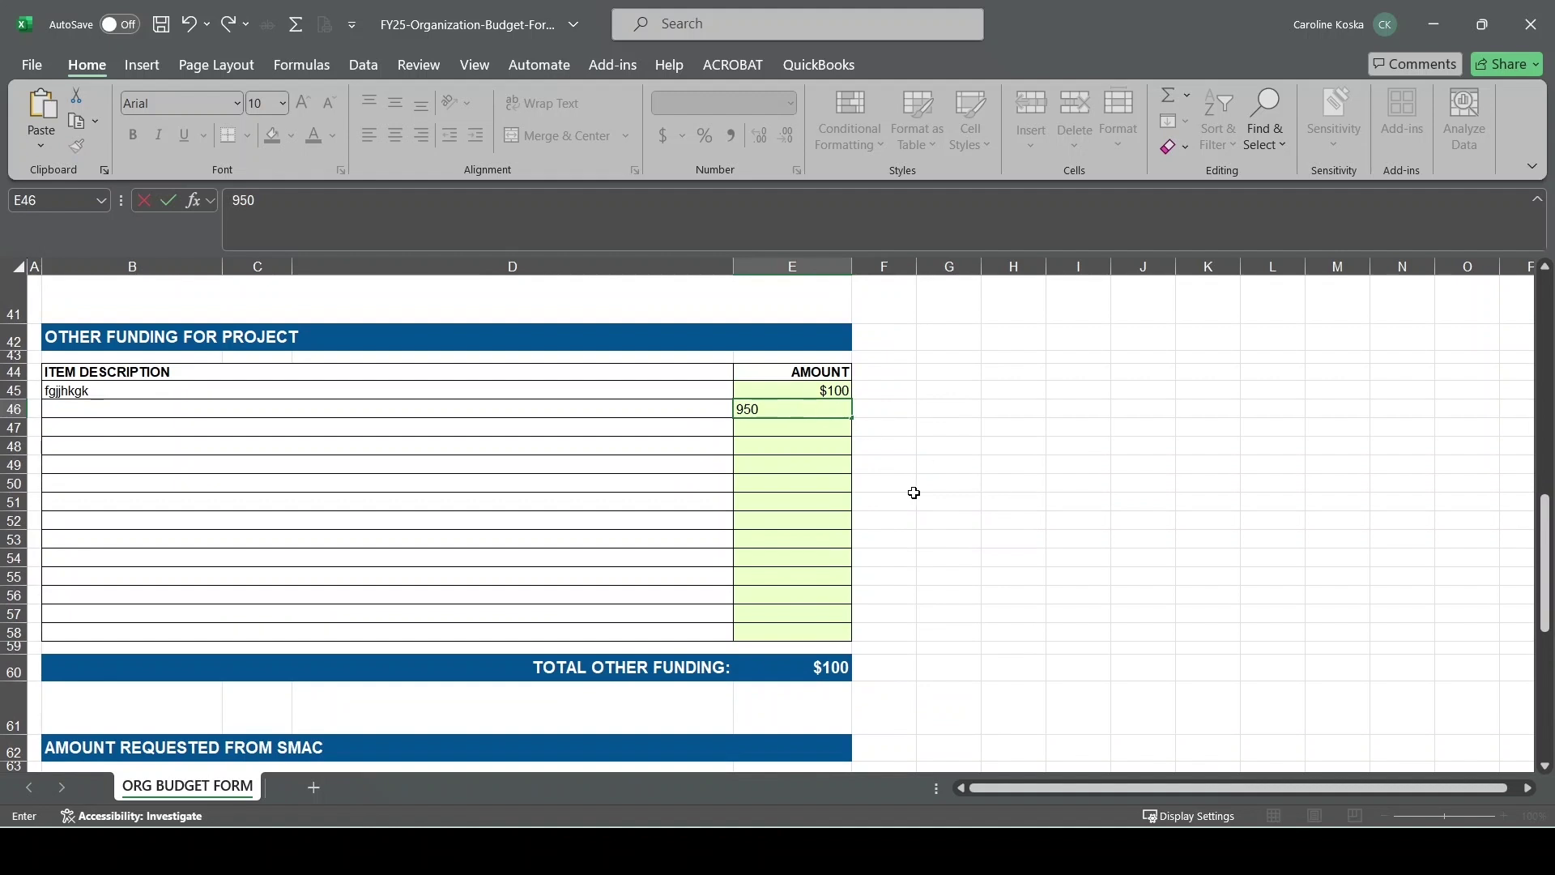
{"action": "left_click", "coordinate": [952, 481]}
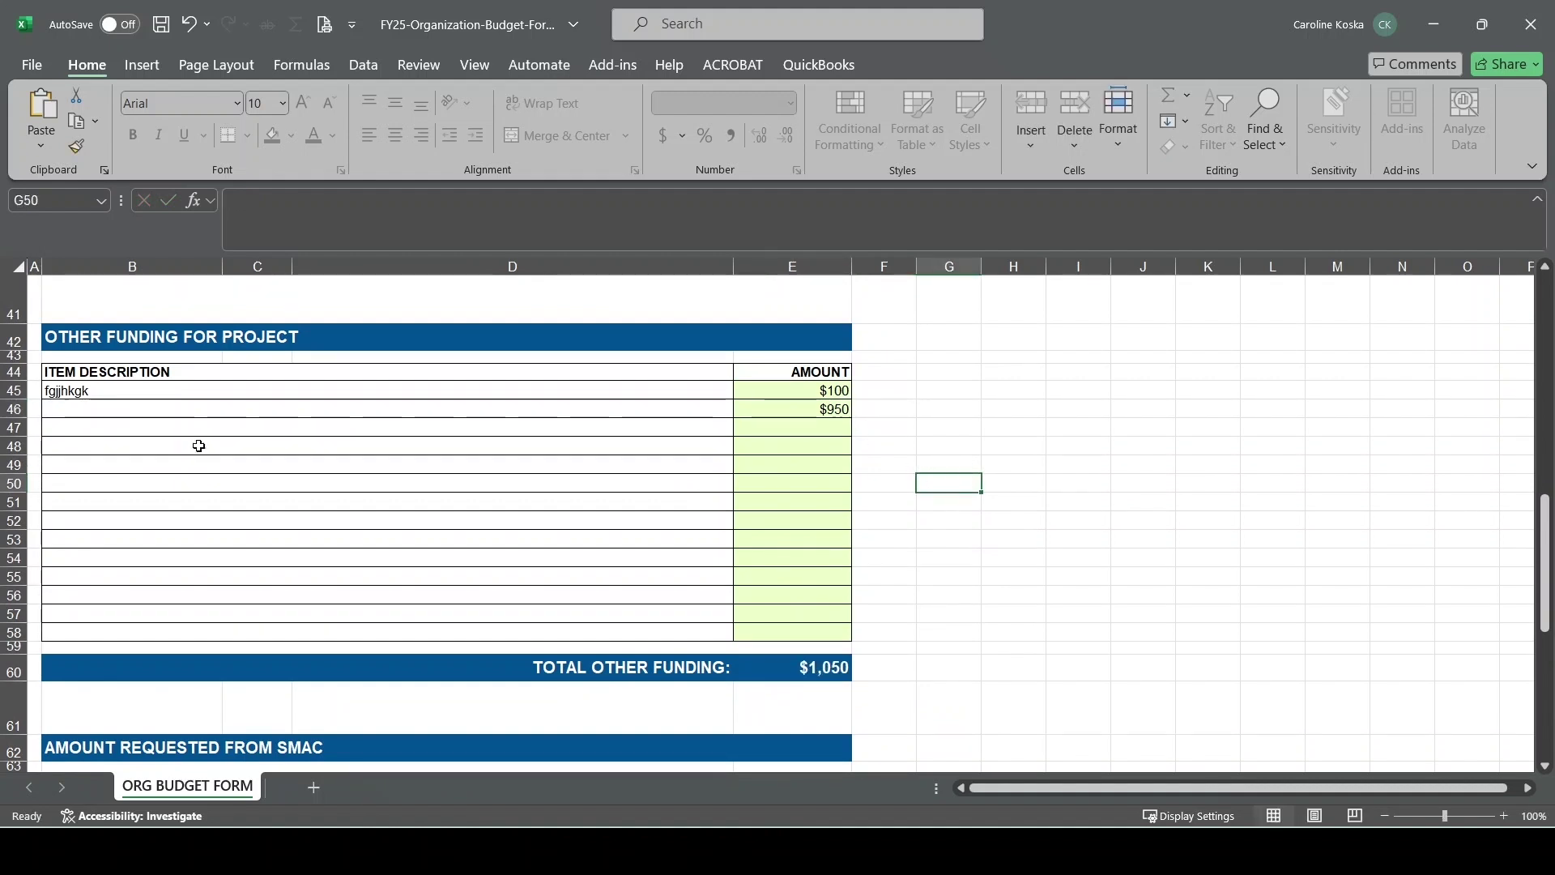
{"action": "scroll", "coordinate": [961, 463], "scroll_direction": "down", "scroll_amount": 6}
{"action": "scroll", "coordinate": [962, 473], "scroll_direction": "down", "scroll_amount": 1}
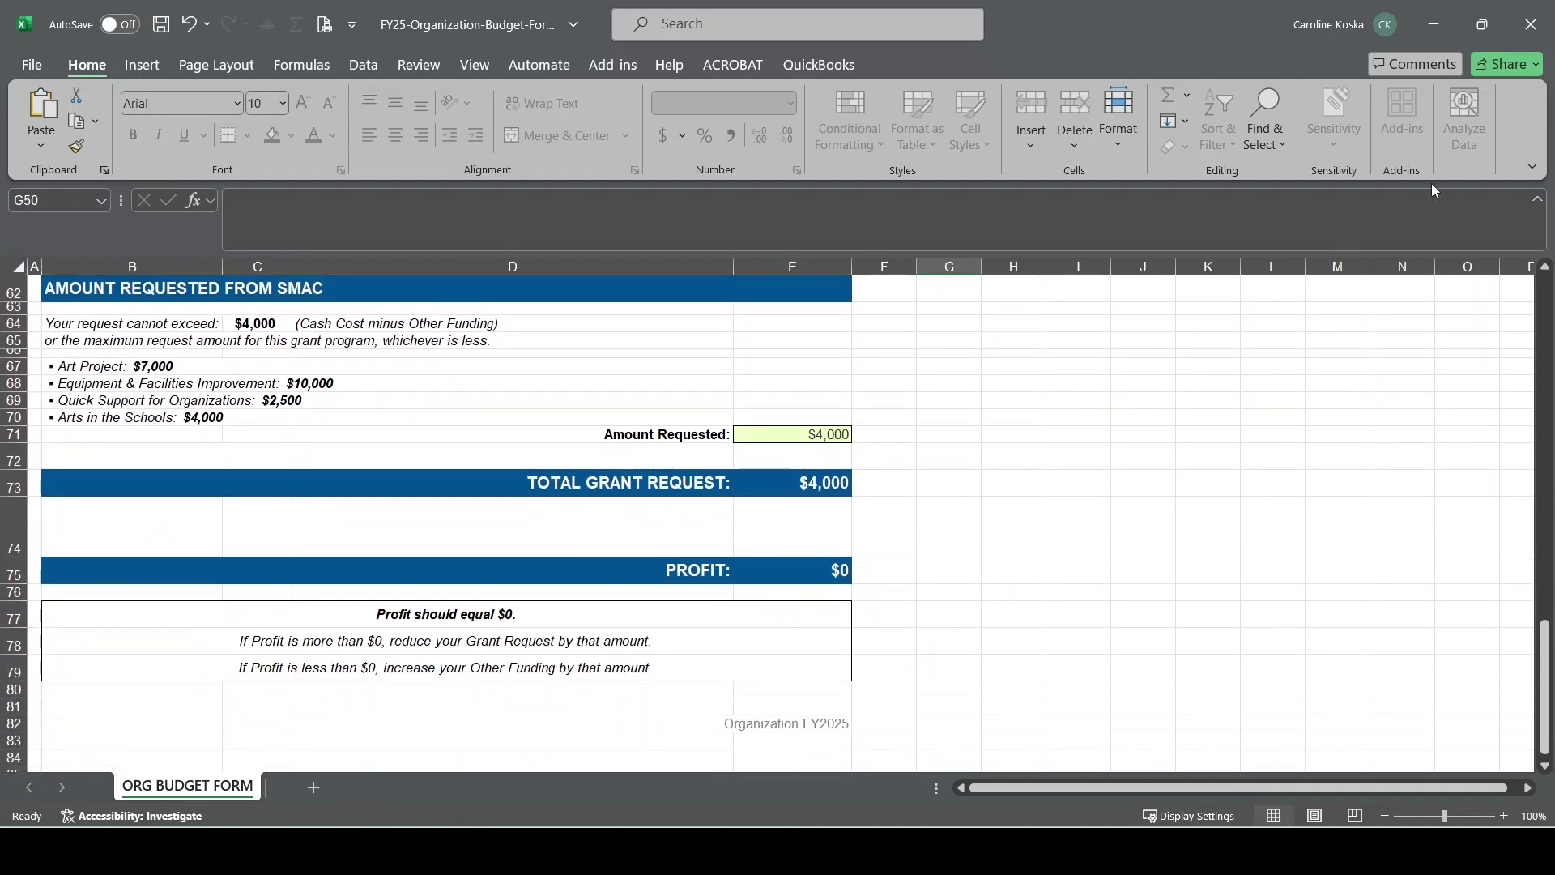
{"action": "left_click", "coordinate": [1429, 35]}
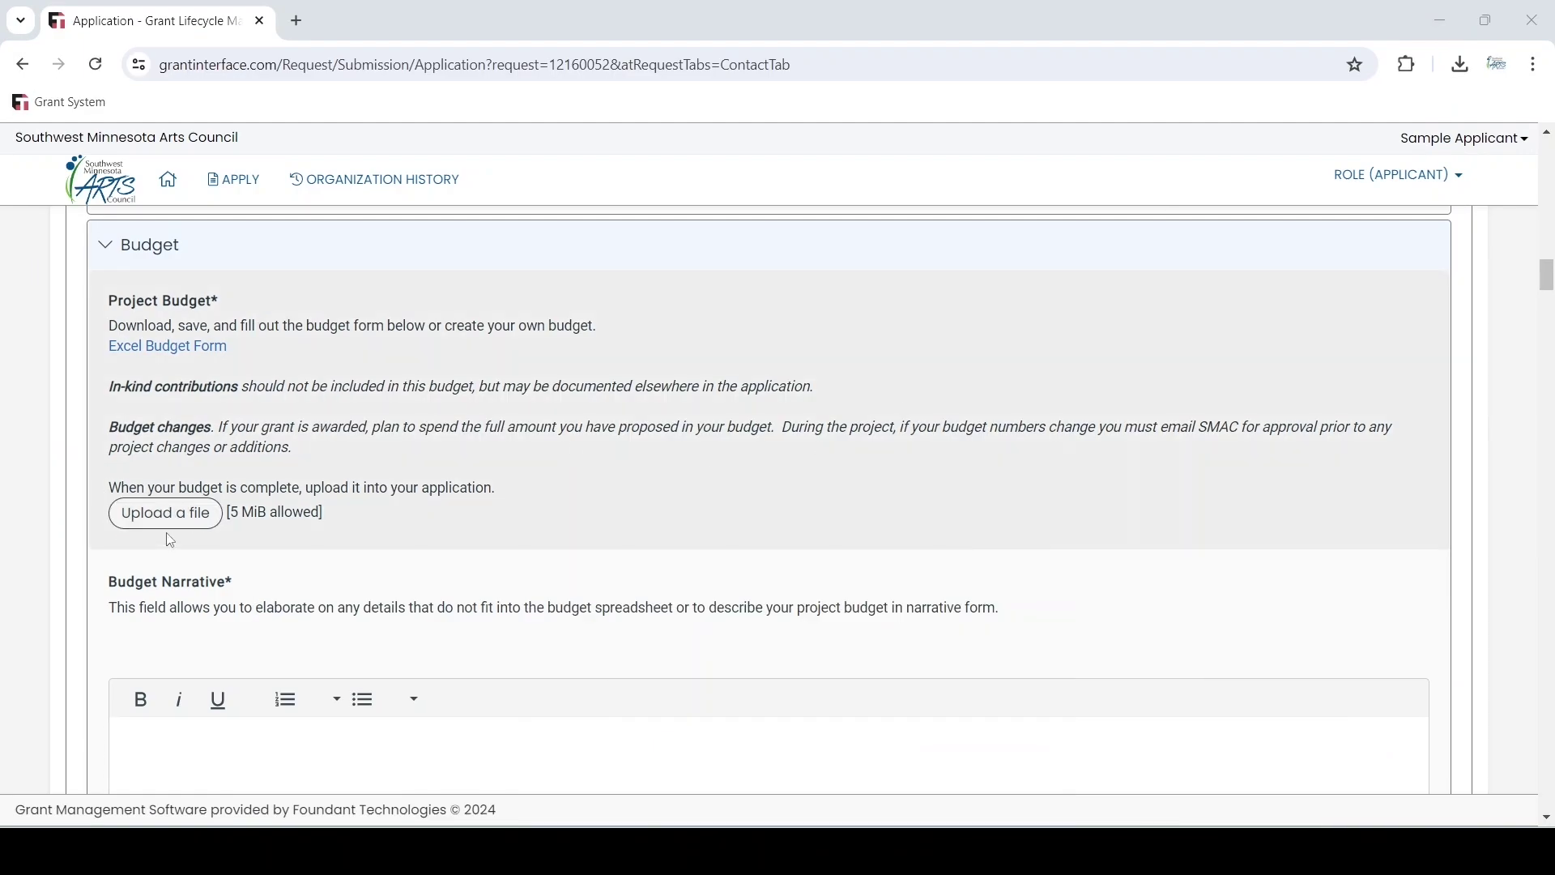
Scroll past the Budget upload and Budget Narrative fields to the Artistic Quality & Merit heading
{"action": "scroll", "coordinate": [840, 472], "scroll_direction": "down", "scroll_amount": 4}
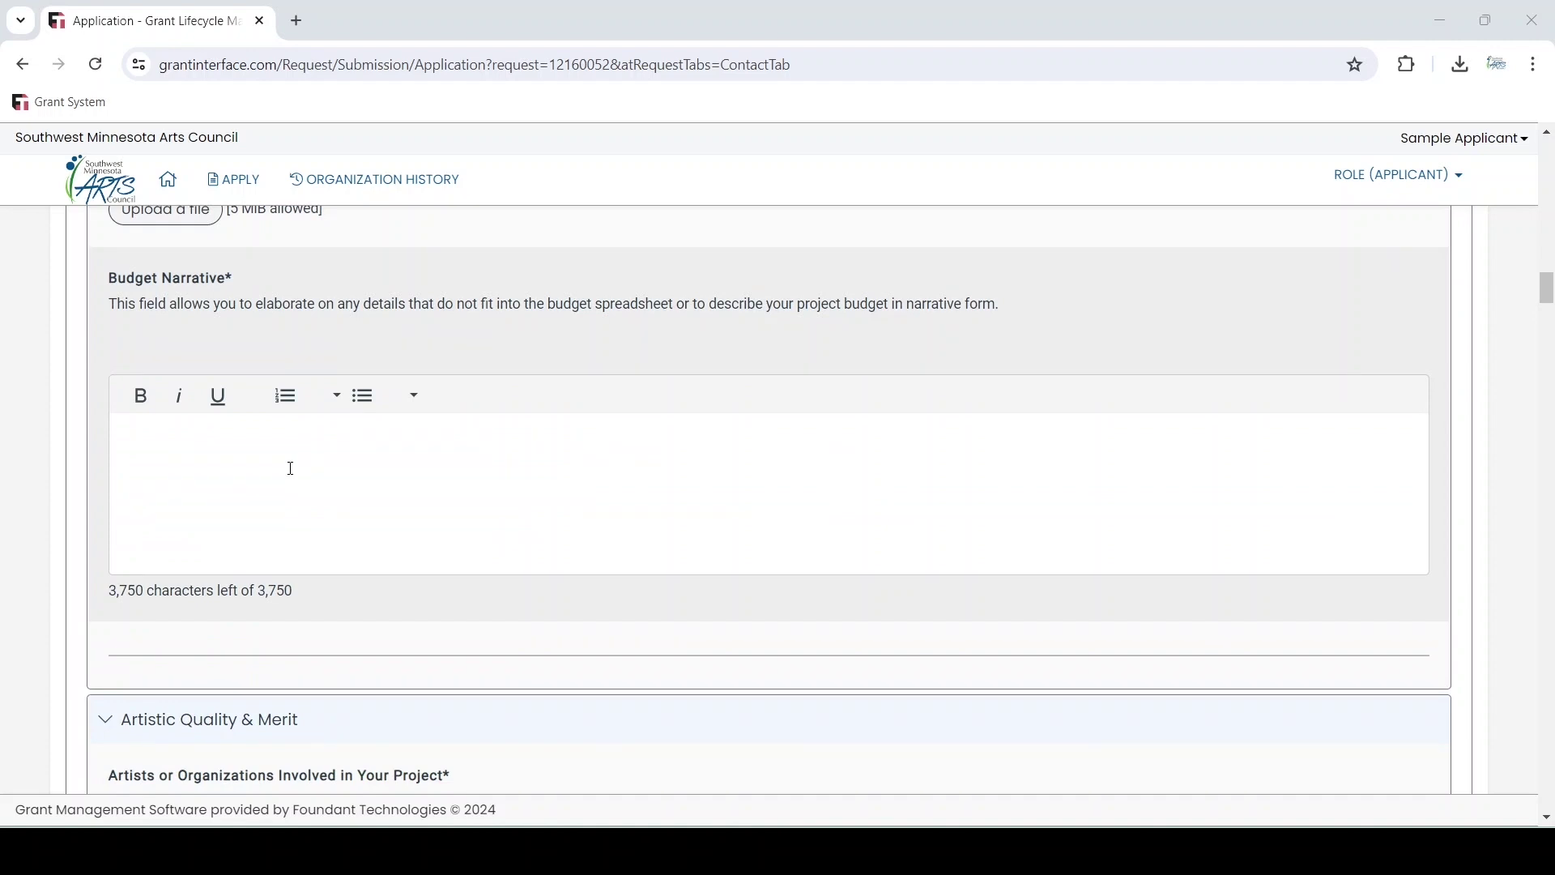
{"action": "scroll", "coordinate": [1529, 555], "scroll_direction": "down", "scroll_amount": 6}
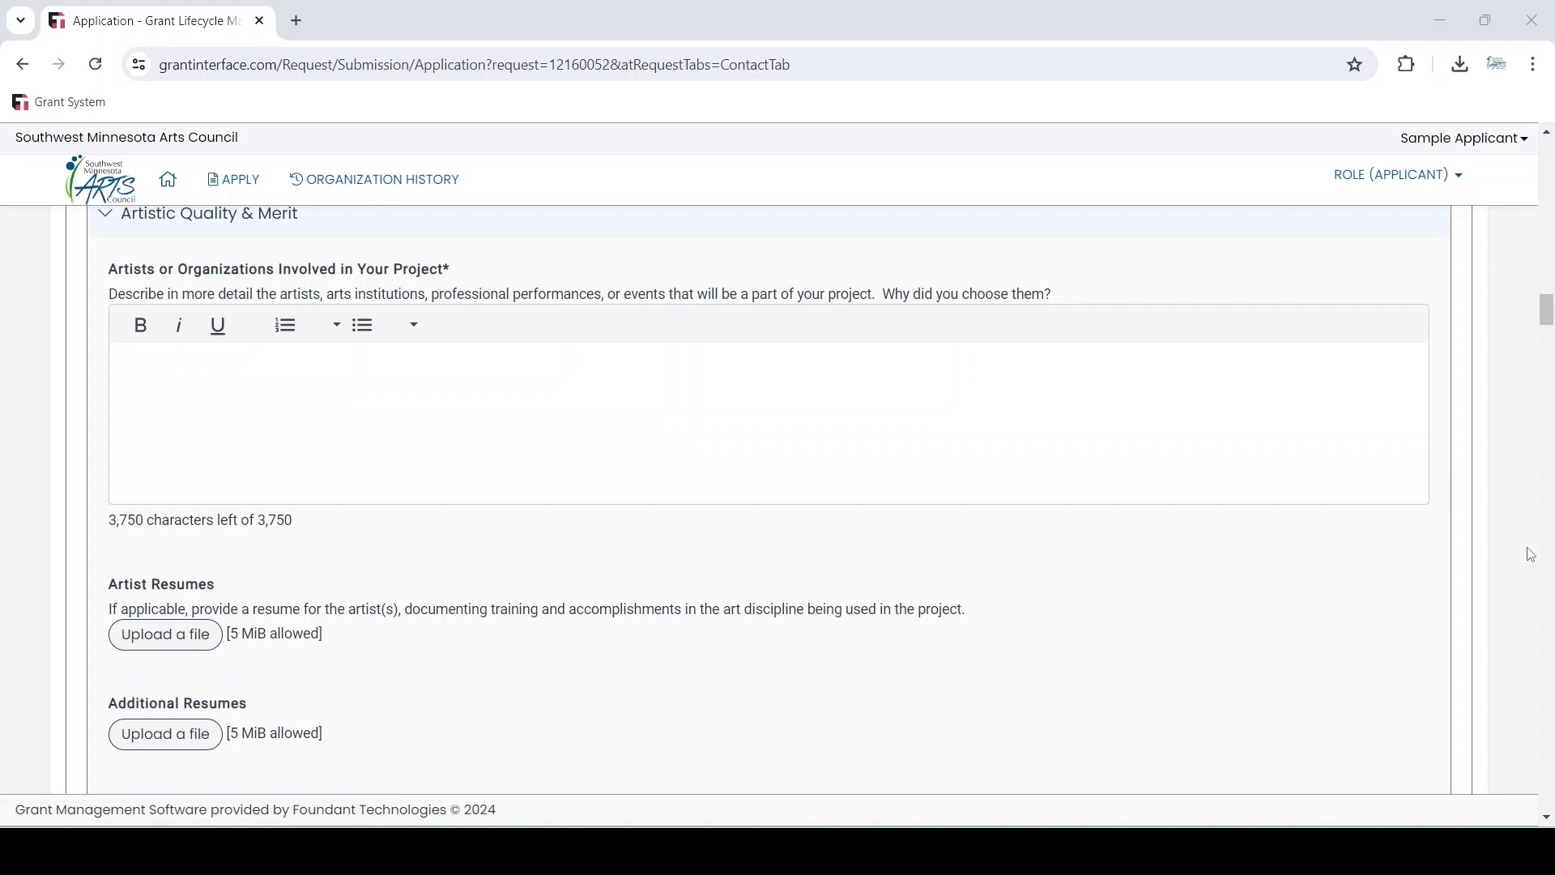
Scroll through Artist Resumes, Work Samples, Links and Work Sample Usage Consent down to the Impact section
{"action": "scroll", "coordinate": [852, 564], "scroll_direction": "up", "scroll_amount": 1}
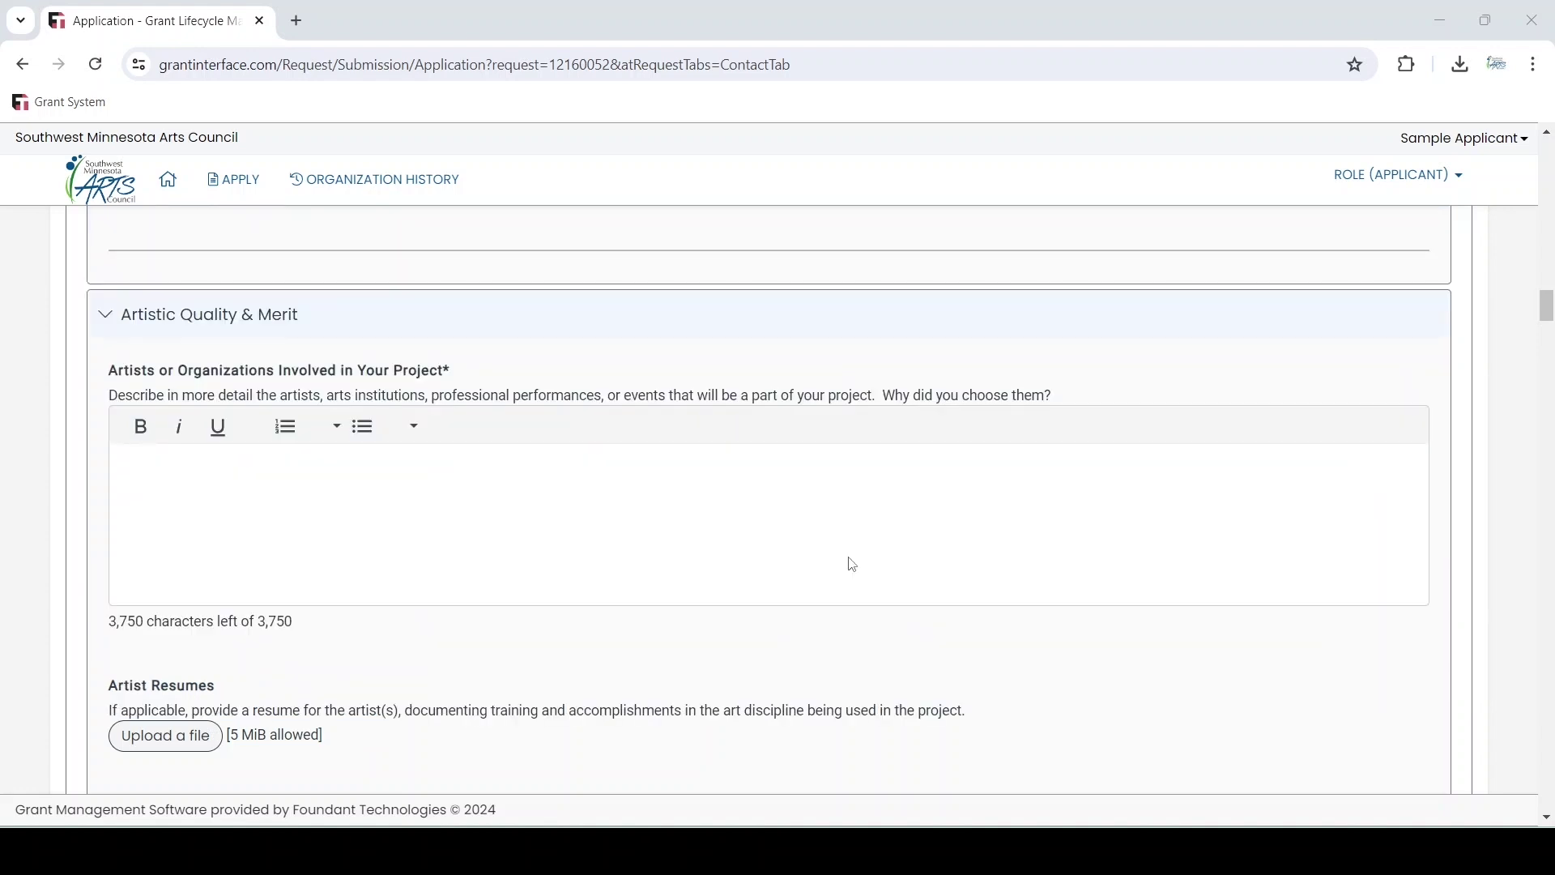
{"action": "scroll", "coordinate": [851, 566], "scroll_direction": "down", "scroll_amount": 3}
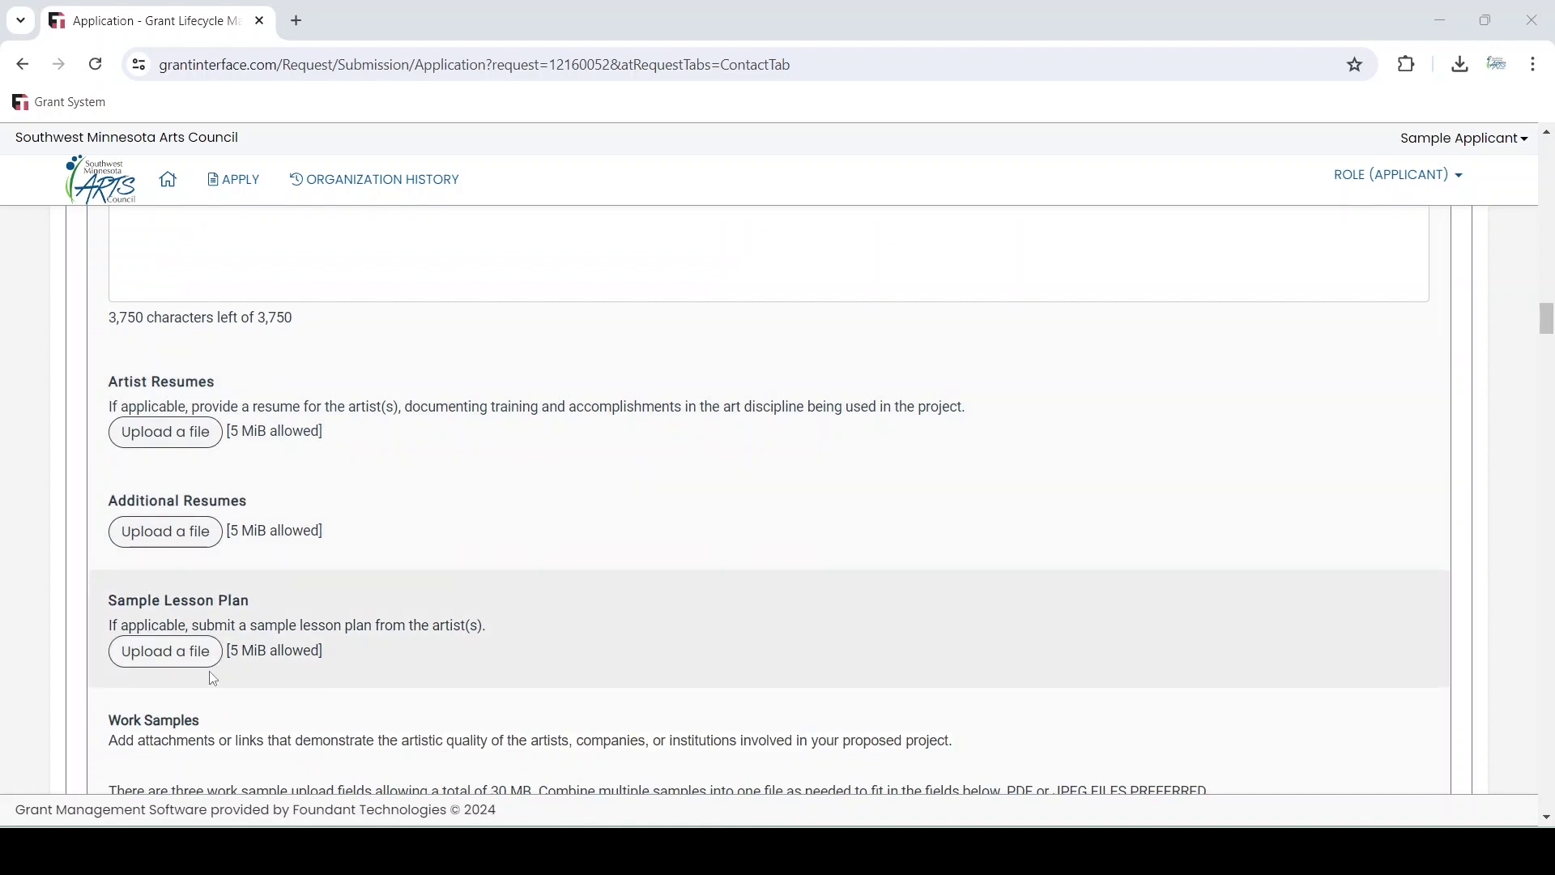
{"action": "scroll", "coordinate": [688, 577], "scroll_direction": "down", "scroll_amount": 4}
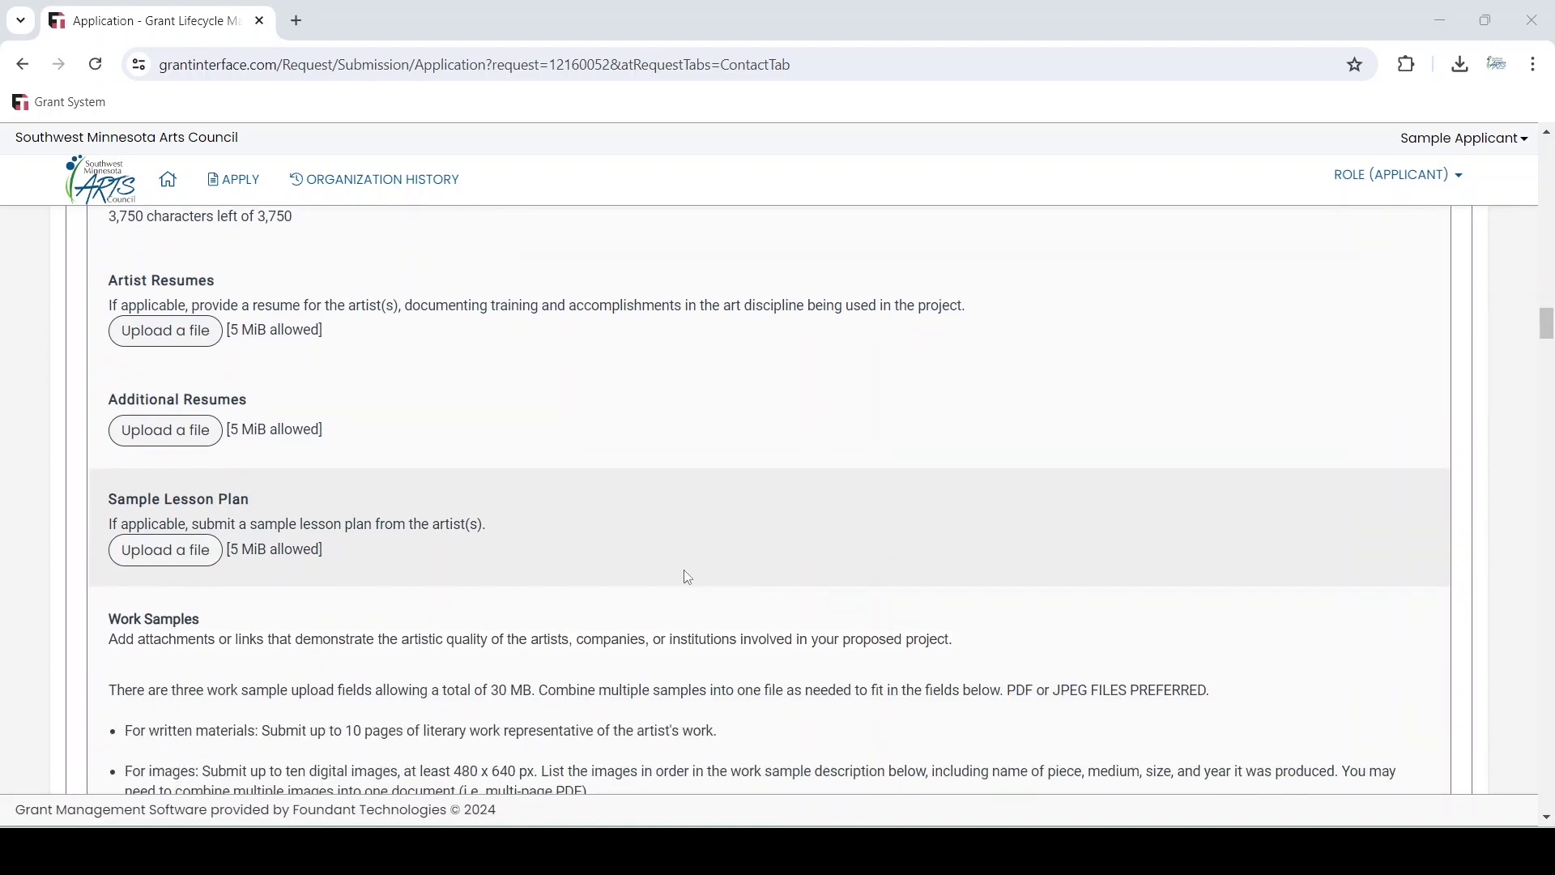
{"action": "scroll", "coordinate": [689, 577], "scroll_direction": "down", "scroll_amount": 2}
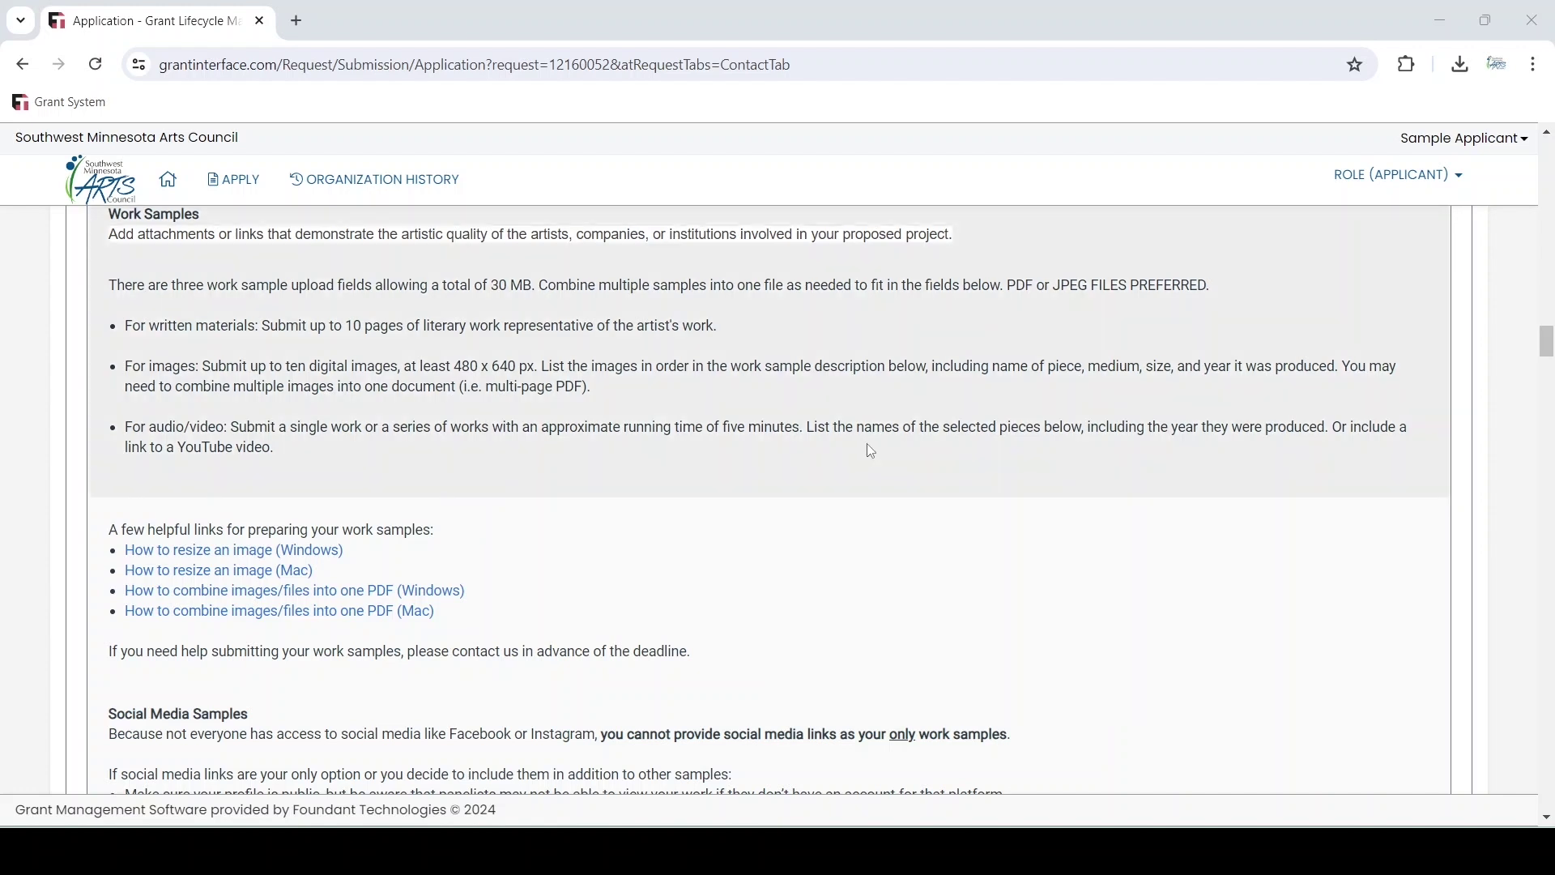
{"action": "scroll", "coordinate": [869, 451], "scroll_direction": "down", "scroll_amount": 2}
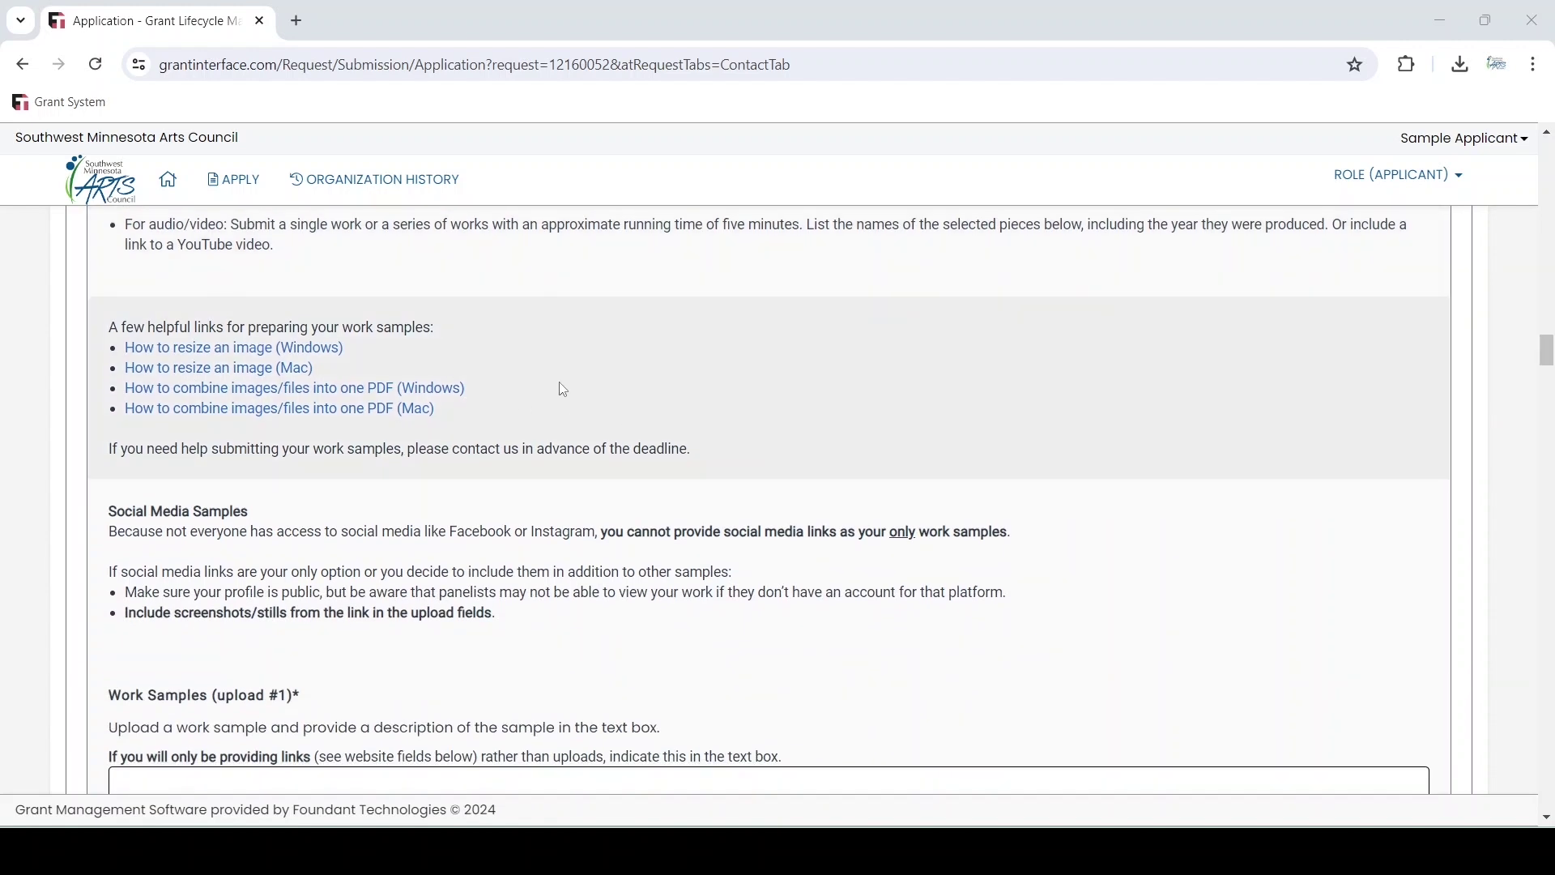
{"action": "scroll", "coordinate": [1304, 357], "scroll_direction": "down", "scroll_amount": 2}
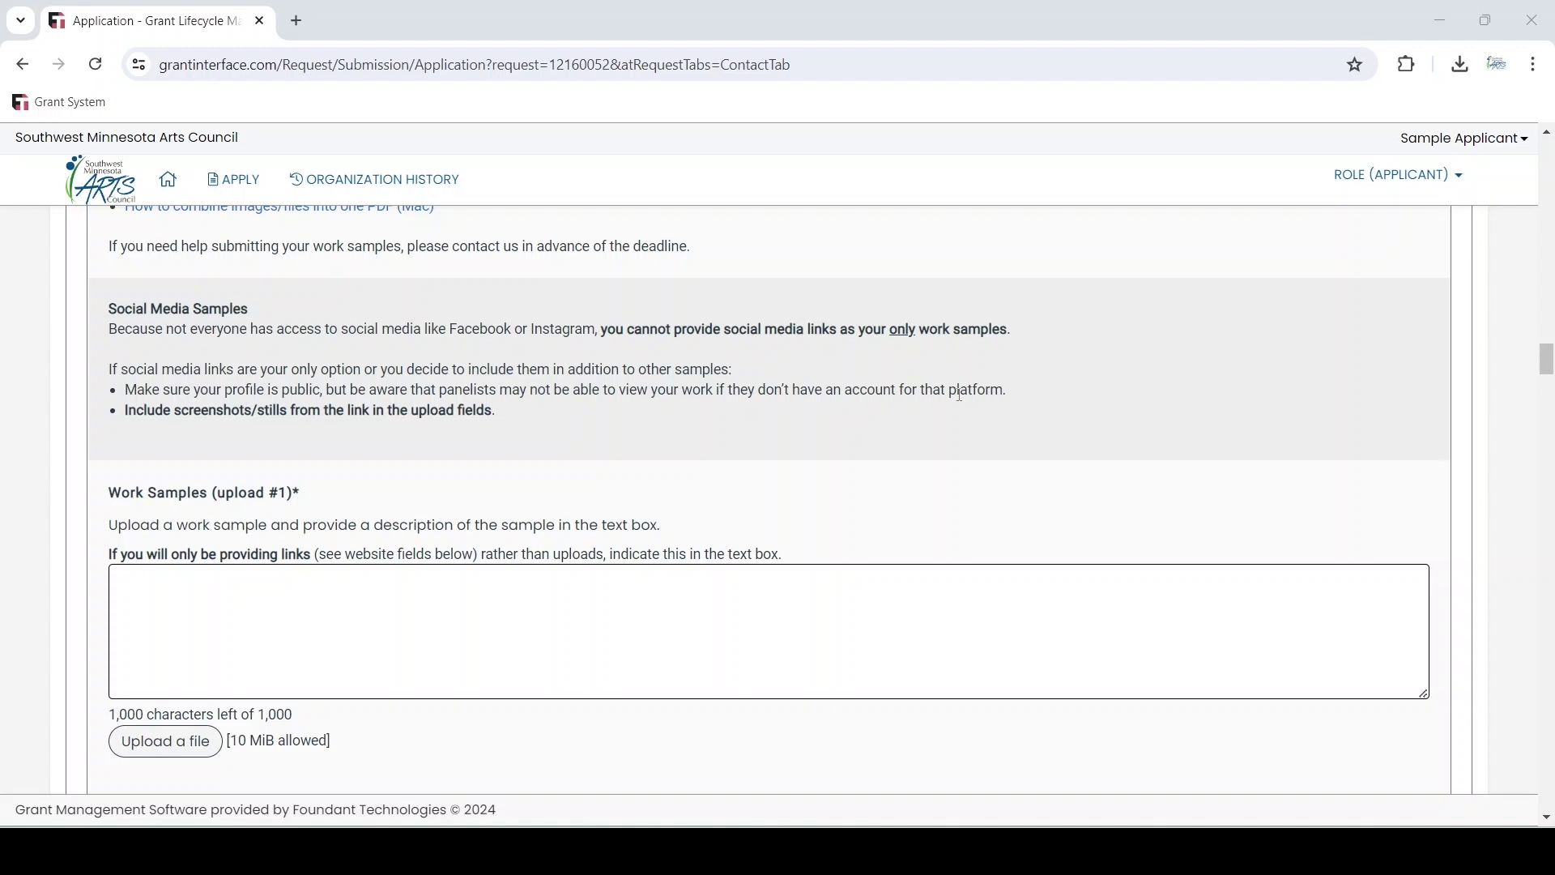
{"action": "scroll", "coordinate": [954, 387], "scroll_direction": "down", "scroll_amount": 4}
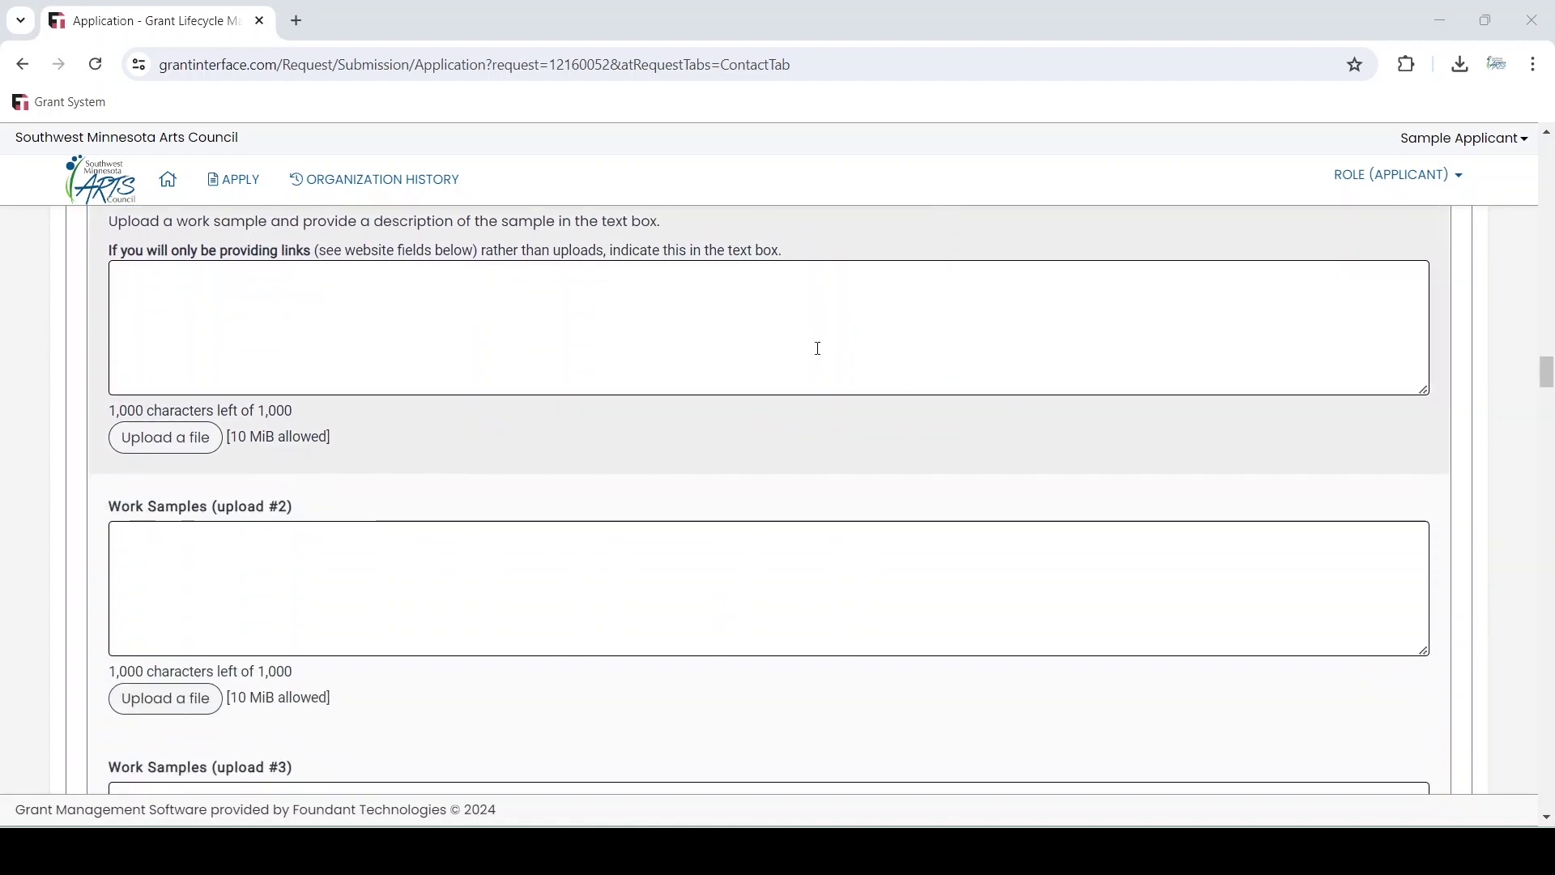
{"action": "scroll", "coordinate": [536, 342], "scroll_direction": "down", "scroll_amount": 5}
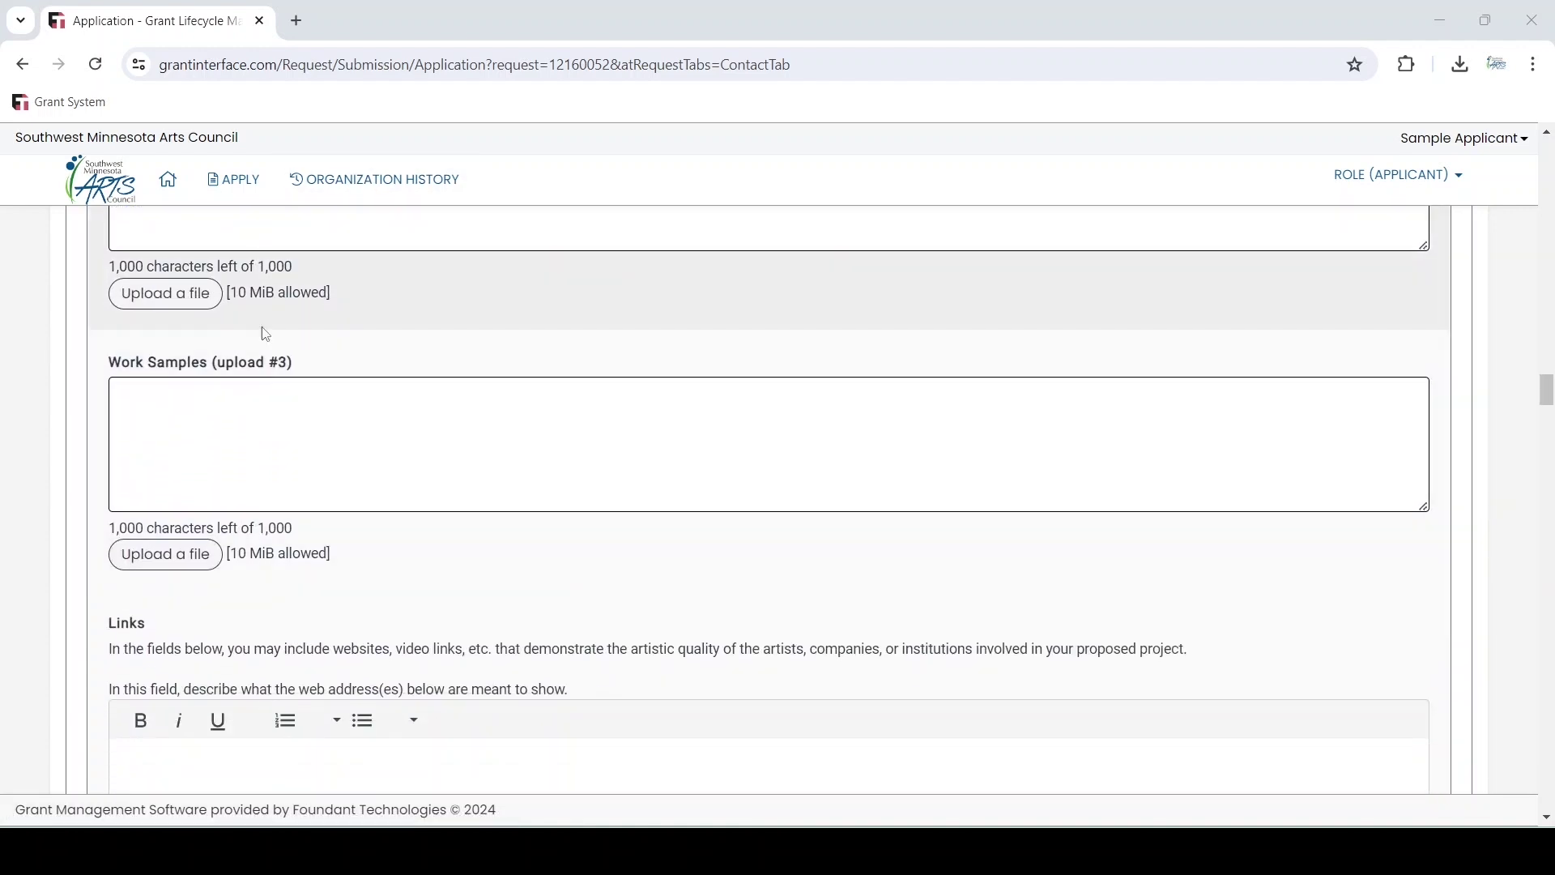
{"action": "scroll", "coordinate": [719, 399], "scroll_direction": "down", "scroll_amount": 5}
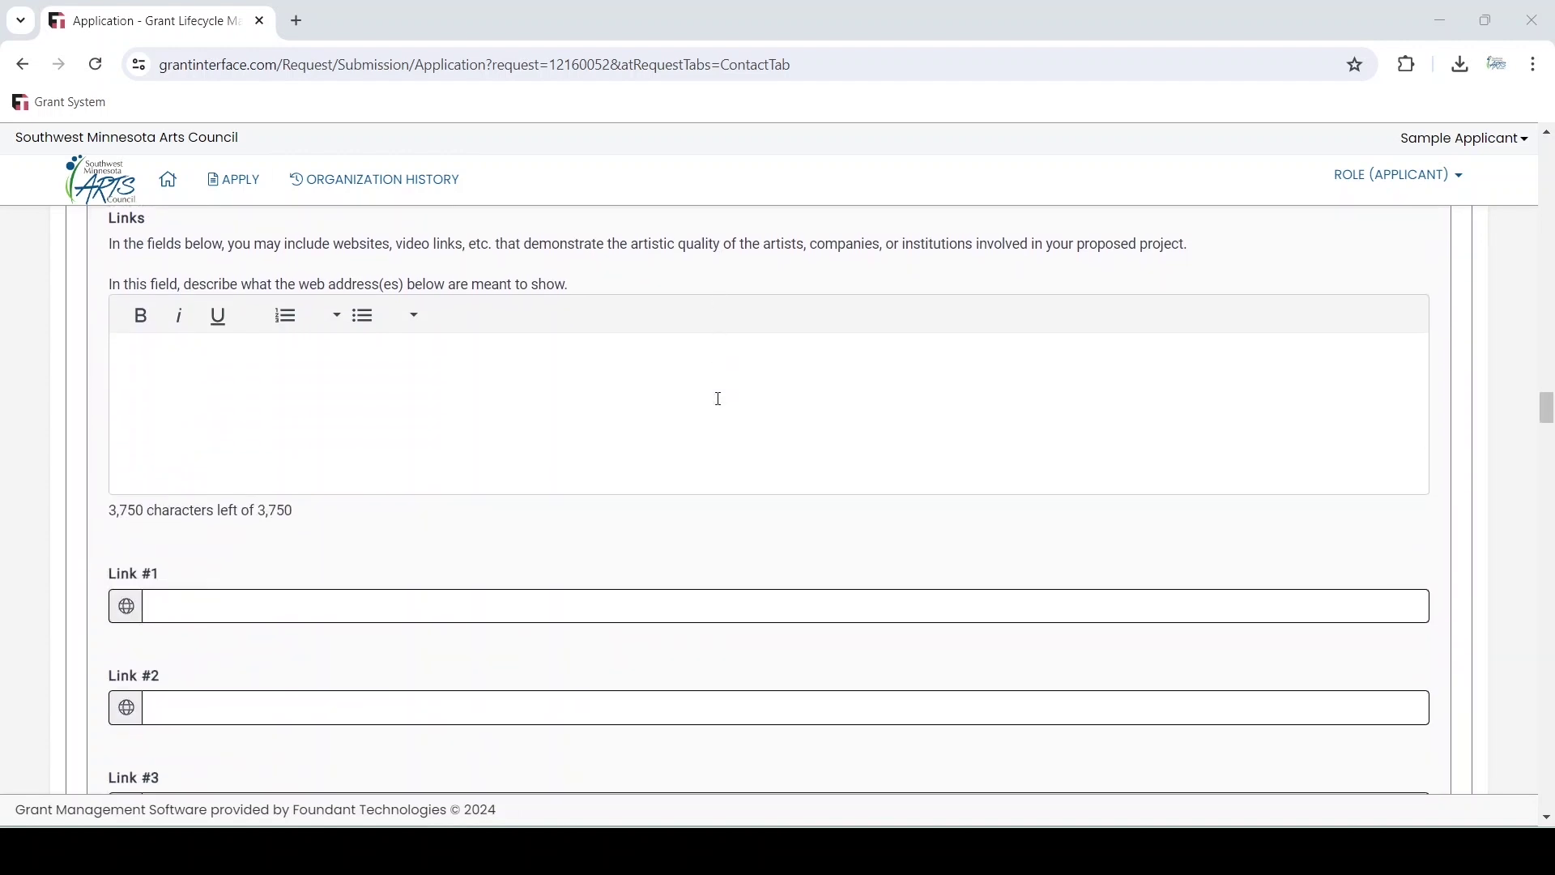
{"action": "scroll", "coordinate": [472, 465], "scroll_direction": "down", "scroll_amount": 1}
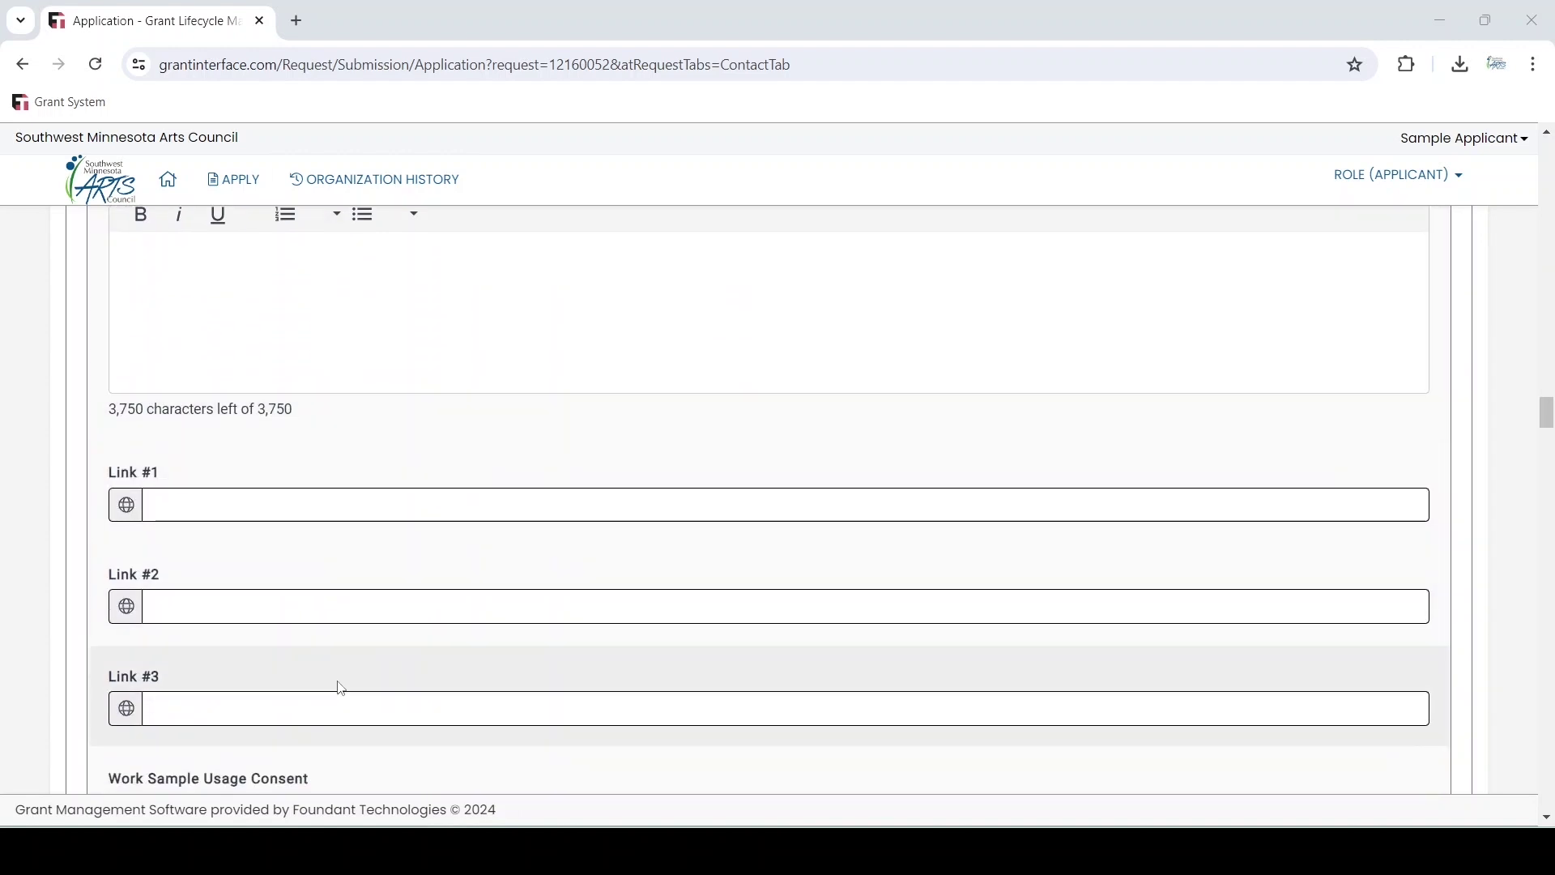
{"action": "scroll", "coordinate": [379, 621], "scroll_direction": "up", "scroll_amount": 6}
{"action": "scroll", "coordinate": [379, 621], "scroll_direction": "up", "scroll_amount": 1}
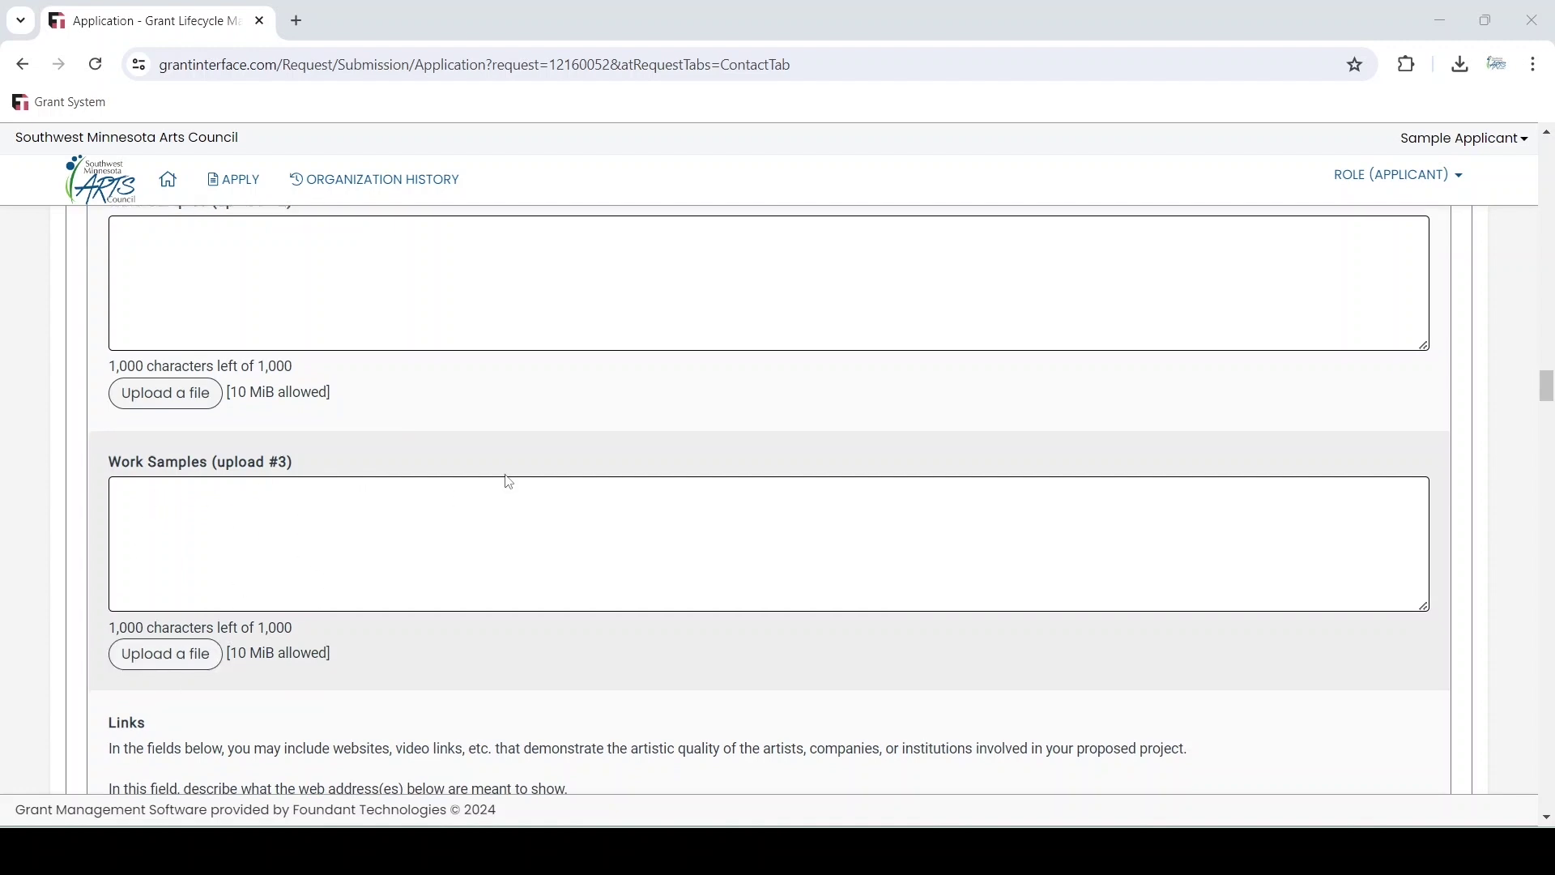
{"action": "scroll", "coordinate": [509, 481], "scroll_direction": "down", "scroll_amount": 5}
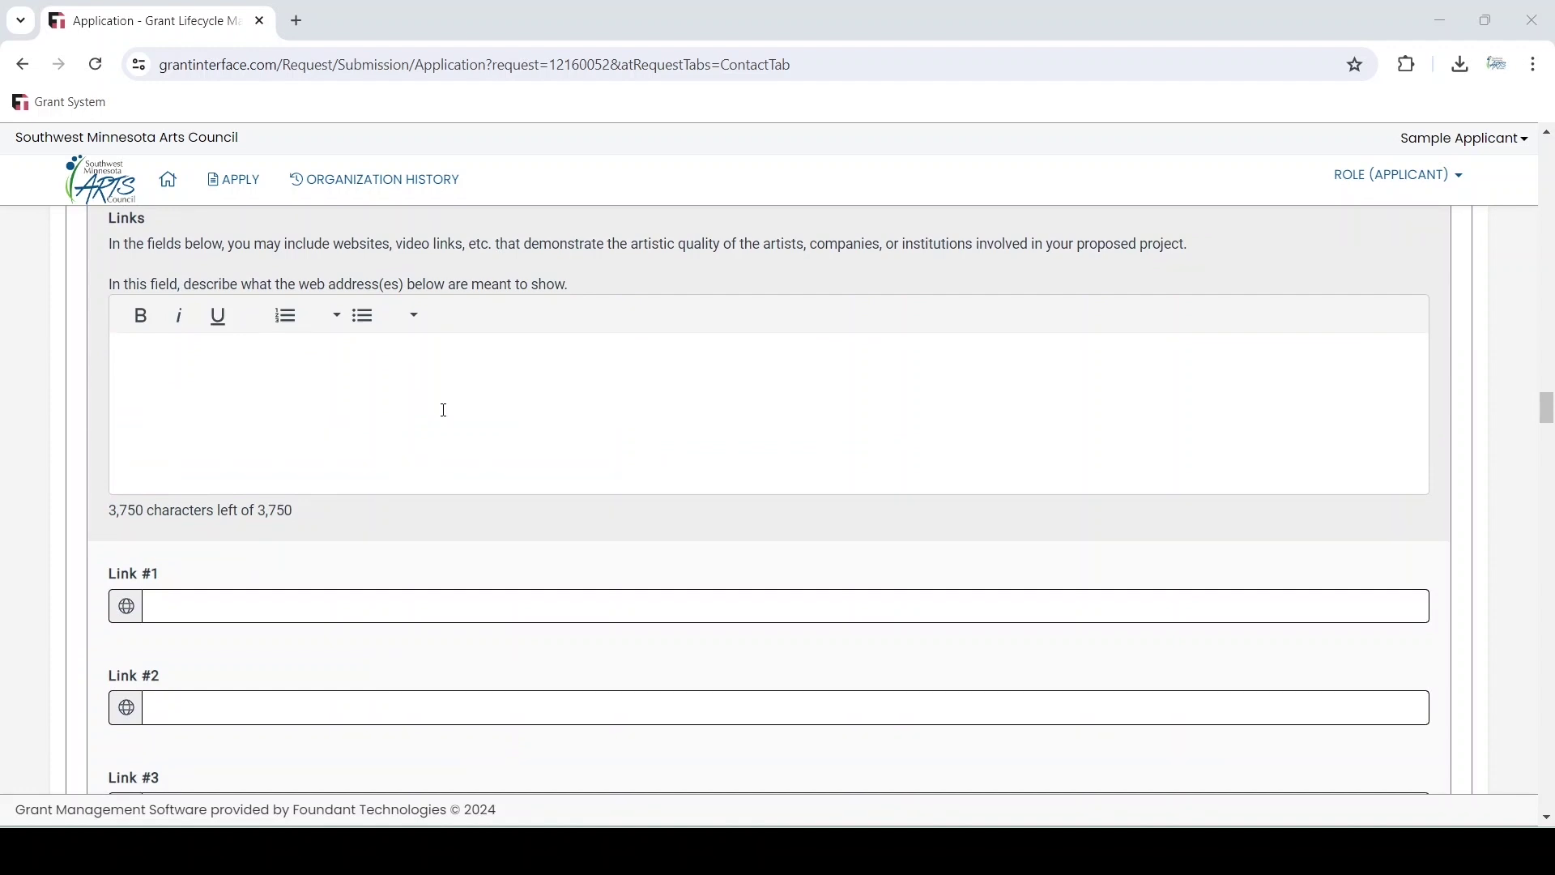
{"action": "scroll", "coordinate": [444, 410], "scroll_direction": "down", "scroll_amount": 1}
{"action": "scroll", "coordinate": [472, 348], "scroll_direction": "down", "scroll_amount": 5}
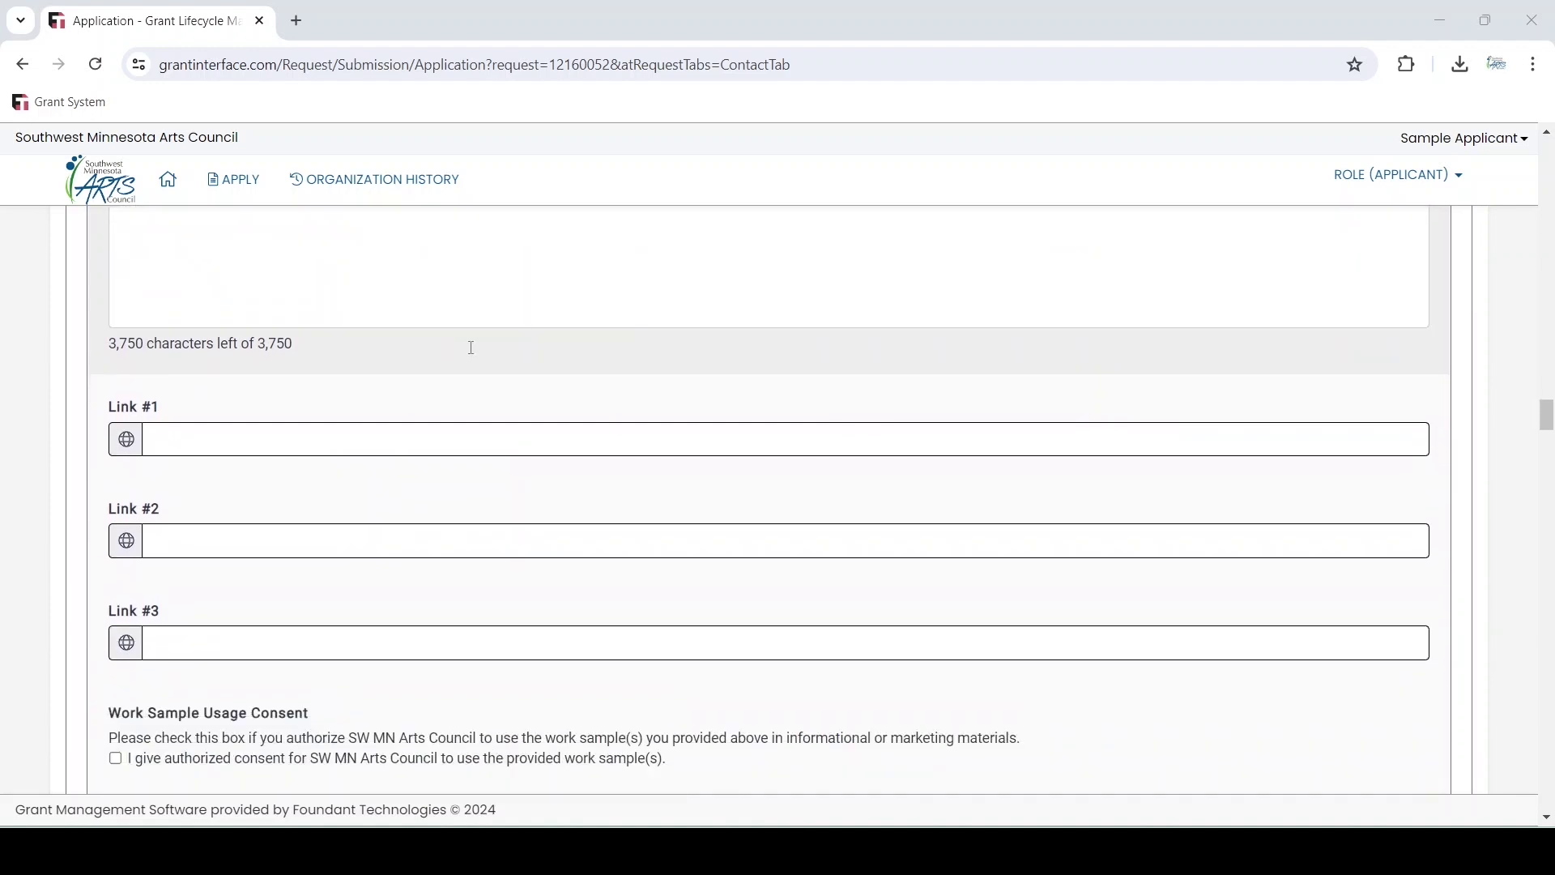
{"action": "scroll", "coordinate": [472, 347], "scroll_direction": "down", "scroll_amount": 2}
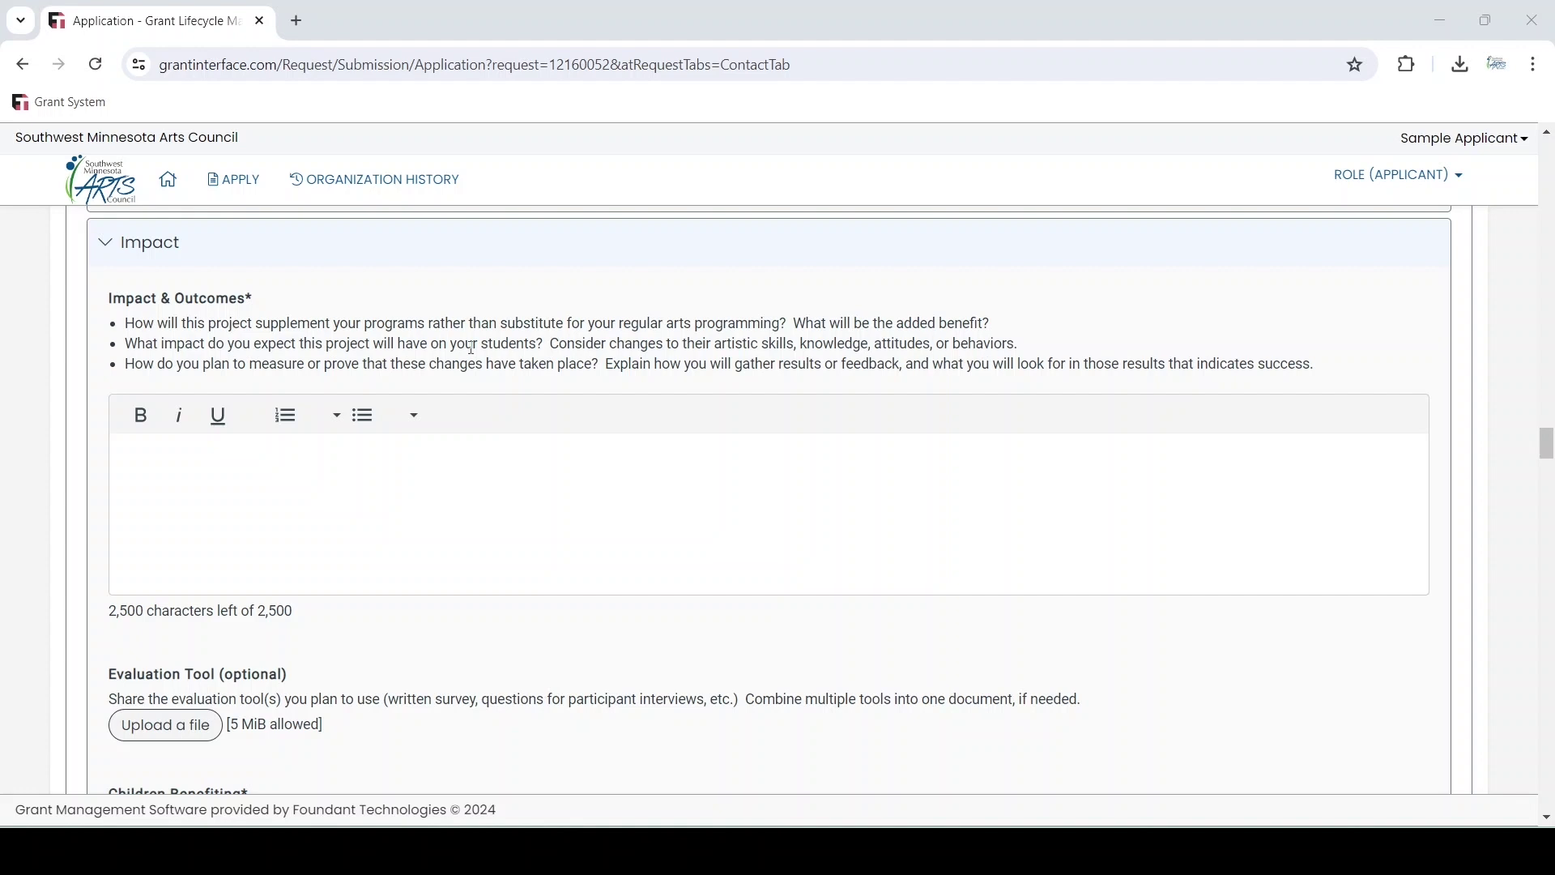
Scroll down to the Data Collection section's empty required School Board Members field
{"action": "scroll", "coordinate": [472, 346], "scroll_direction": "down", "scroll_amount": 2}
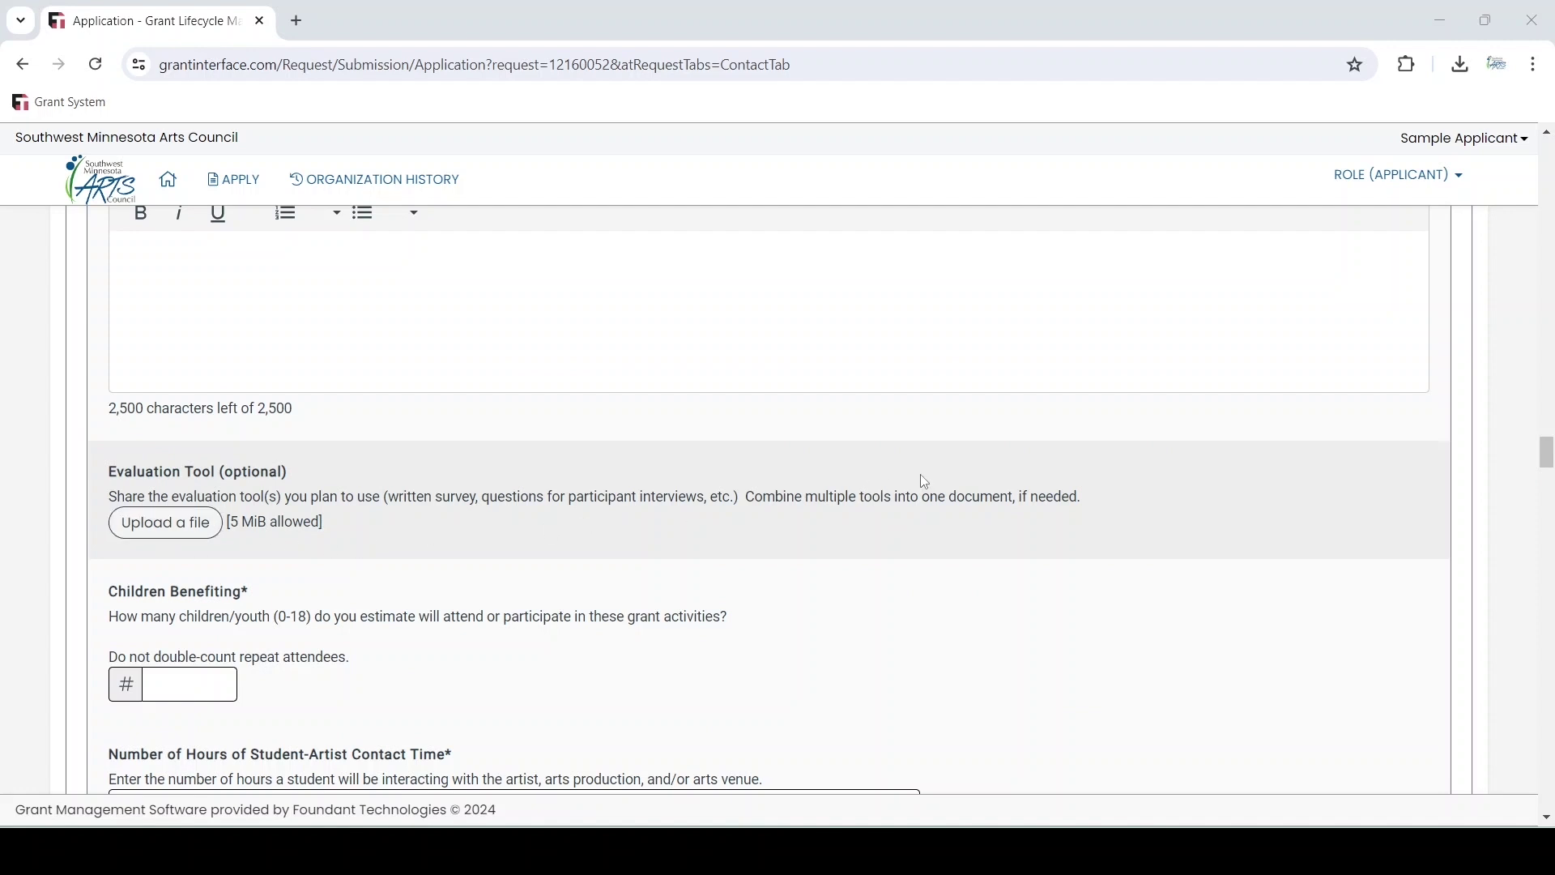
{"action": "scroll", "coordinate": [924, 482], "scroll_direction": "down", "scroll_amount": 2}
{"action": "scroll", "coordinate": [924, 482], "scroll_direction": "down", "scroll_amount": 1}
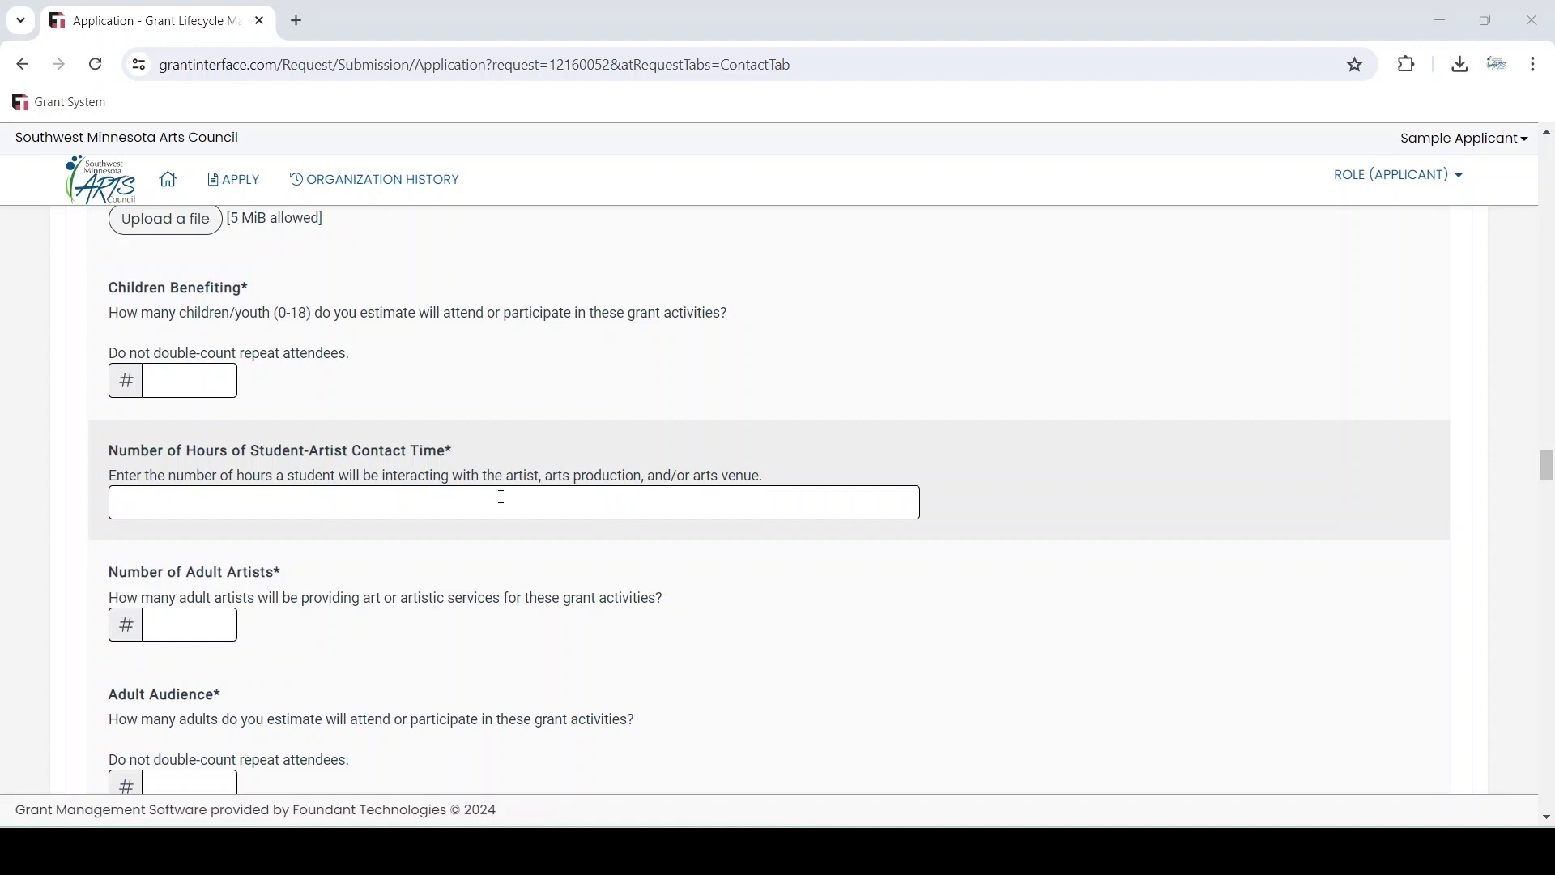
{"action": "scroll", "coordinate": [501, 496], "scroll_direction": "down", "scroll_amount": 2}
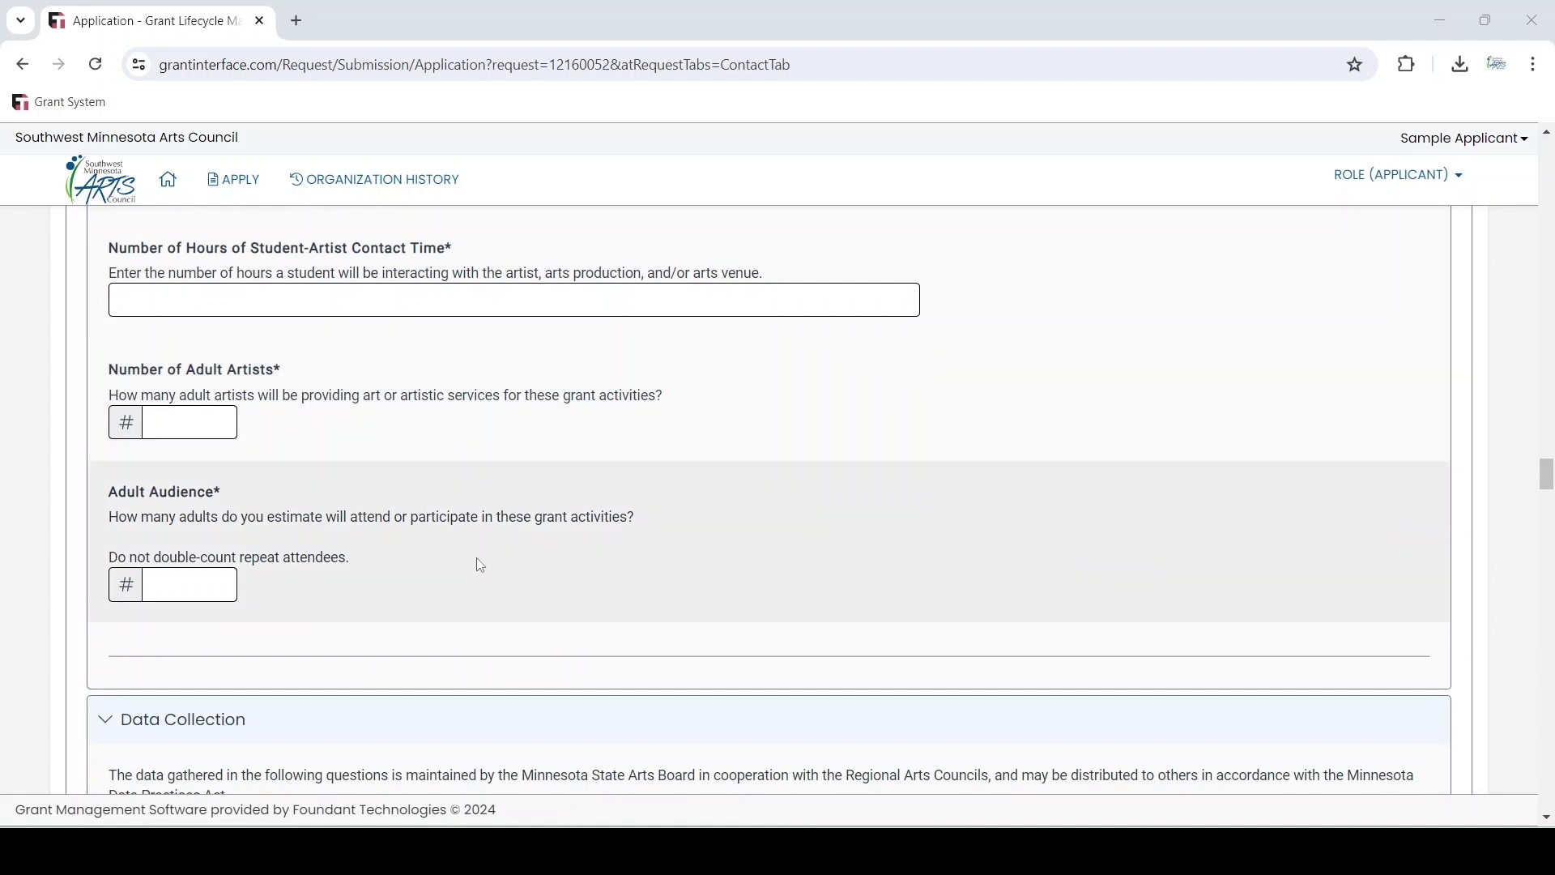
{"action": "scroll", "coordinate": [481, 565], "scroll_direction": "down", "scroll_amount": 5}
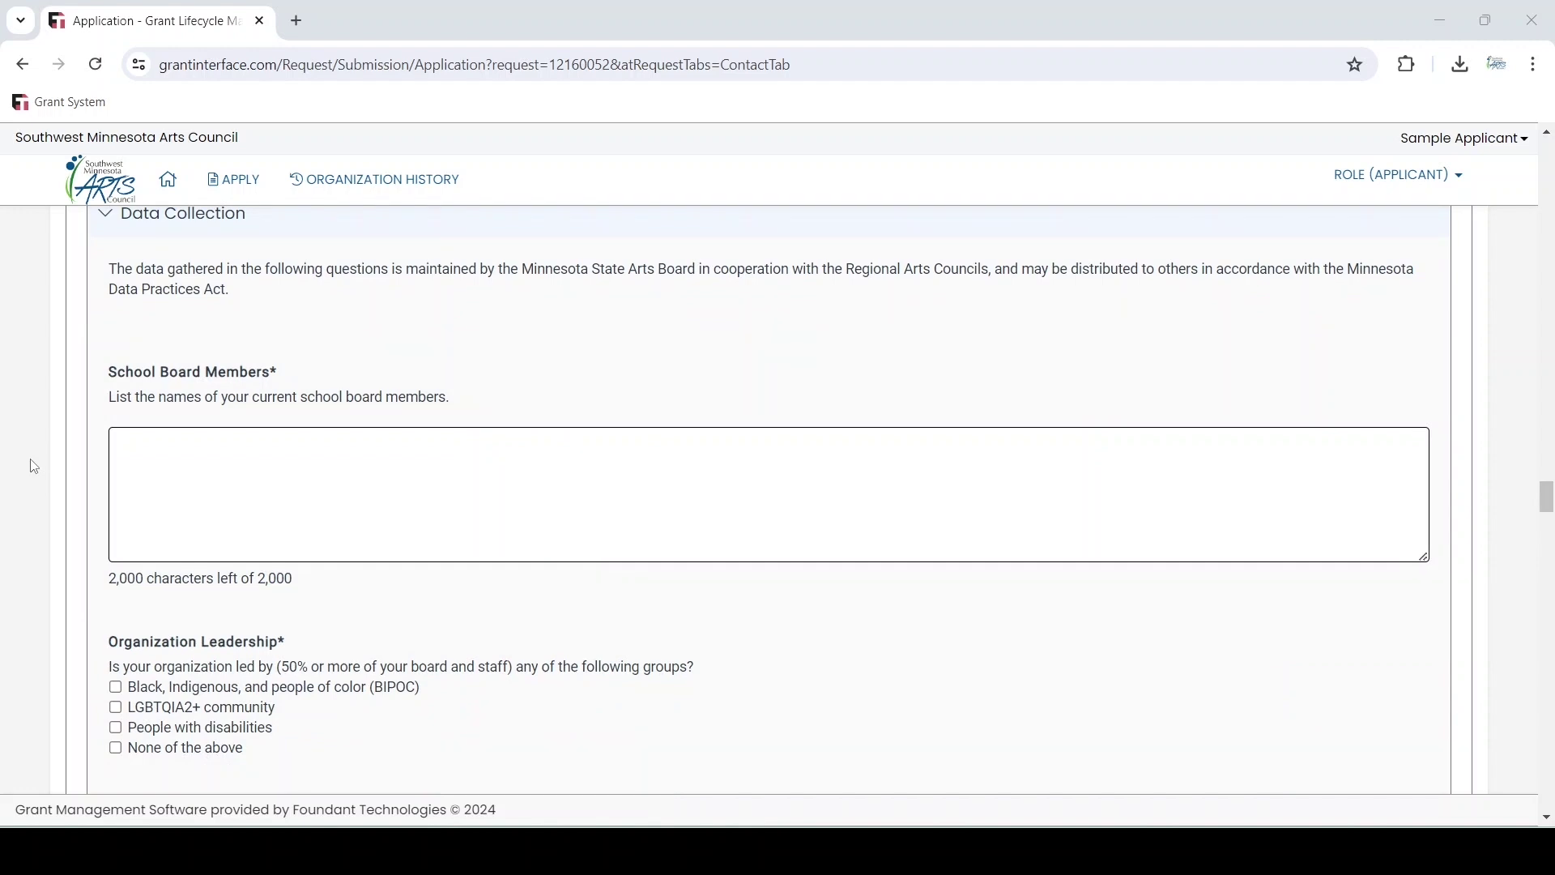
Scroll past Organization Leadership, Communities Served, Ethnic Characteristics and audience and expense fields to SMAC Assistance
{"action": "scroll", "coordinate": [703, 490], "scroll_direction": "down", "scroll_amount": 4}
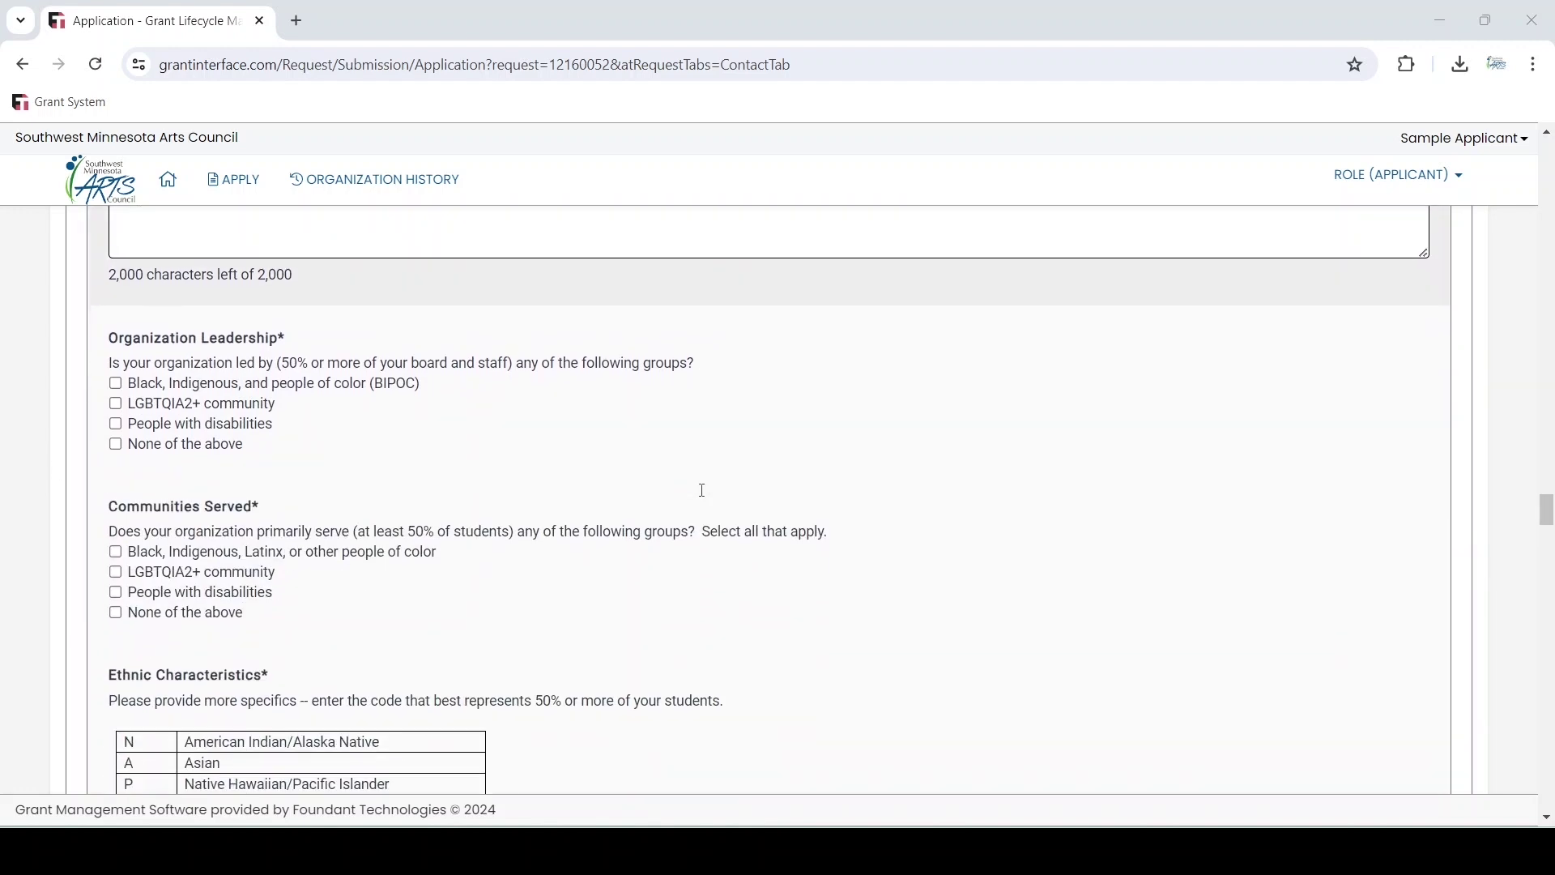
{"action": "scroll", "coordinate": [923, 542], "scroll_direction": "down", "scroll_amount": 5}
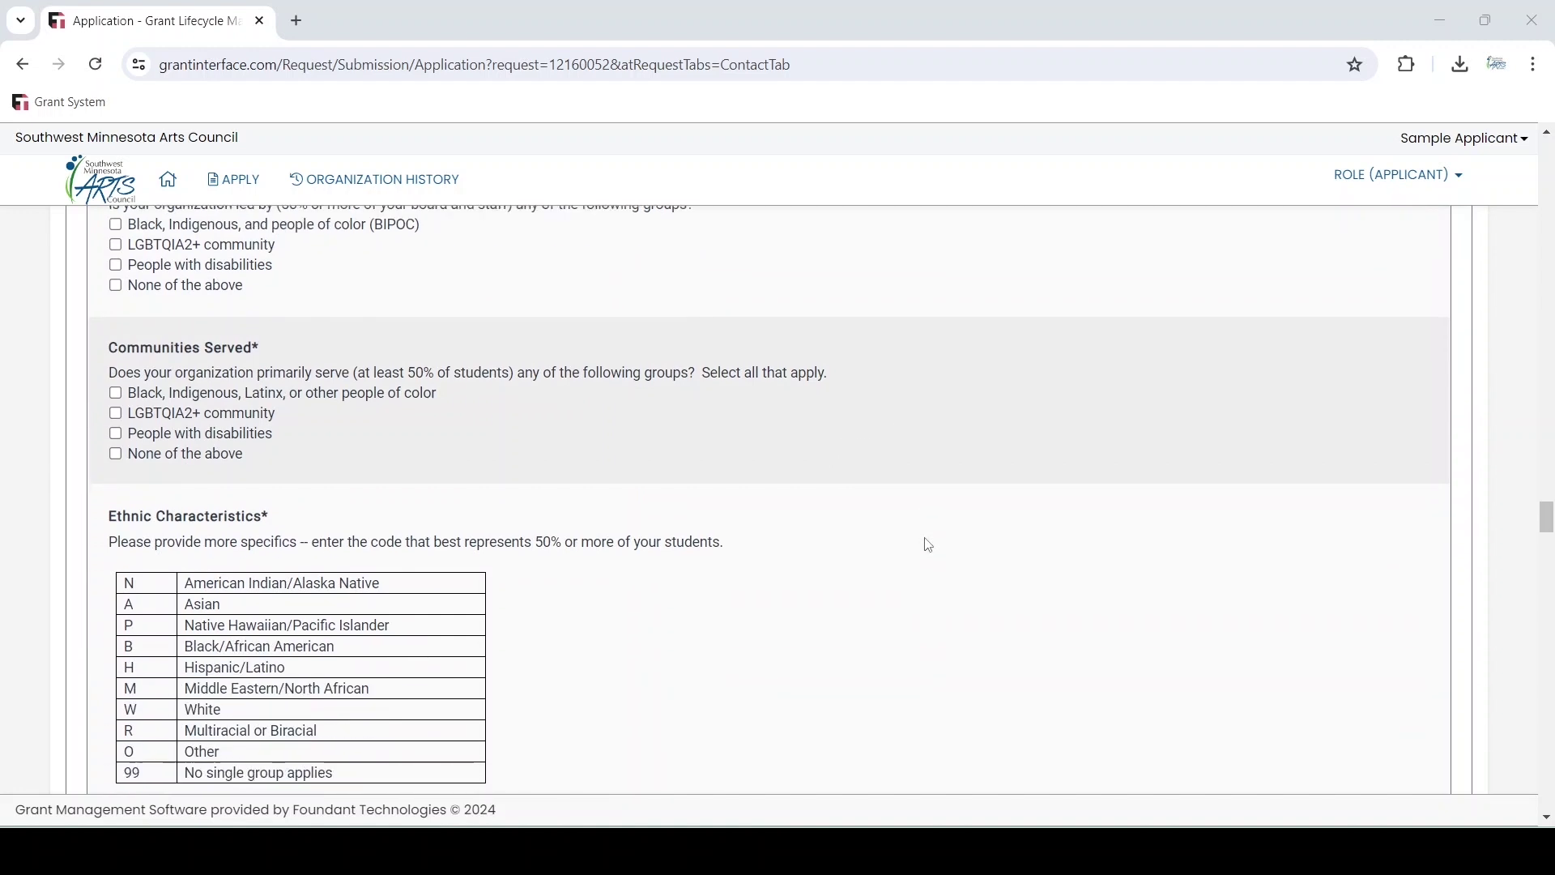
{"action": "scroll", "coordinate": [928, 544], "scroll_direction": "down", "scroll_amount": 4}
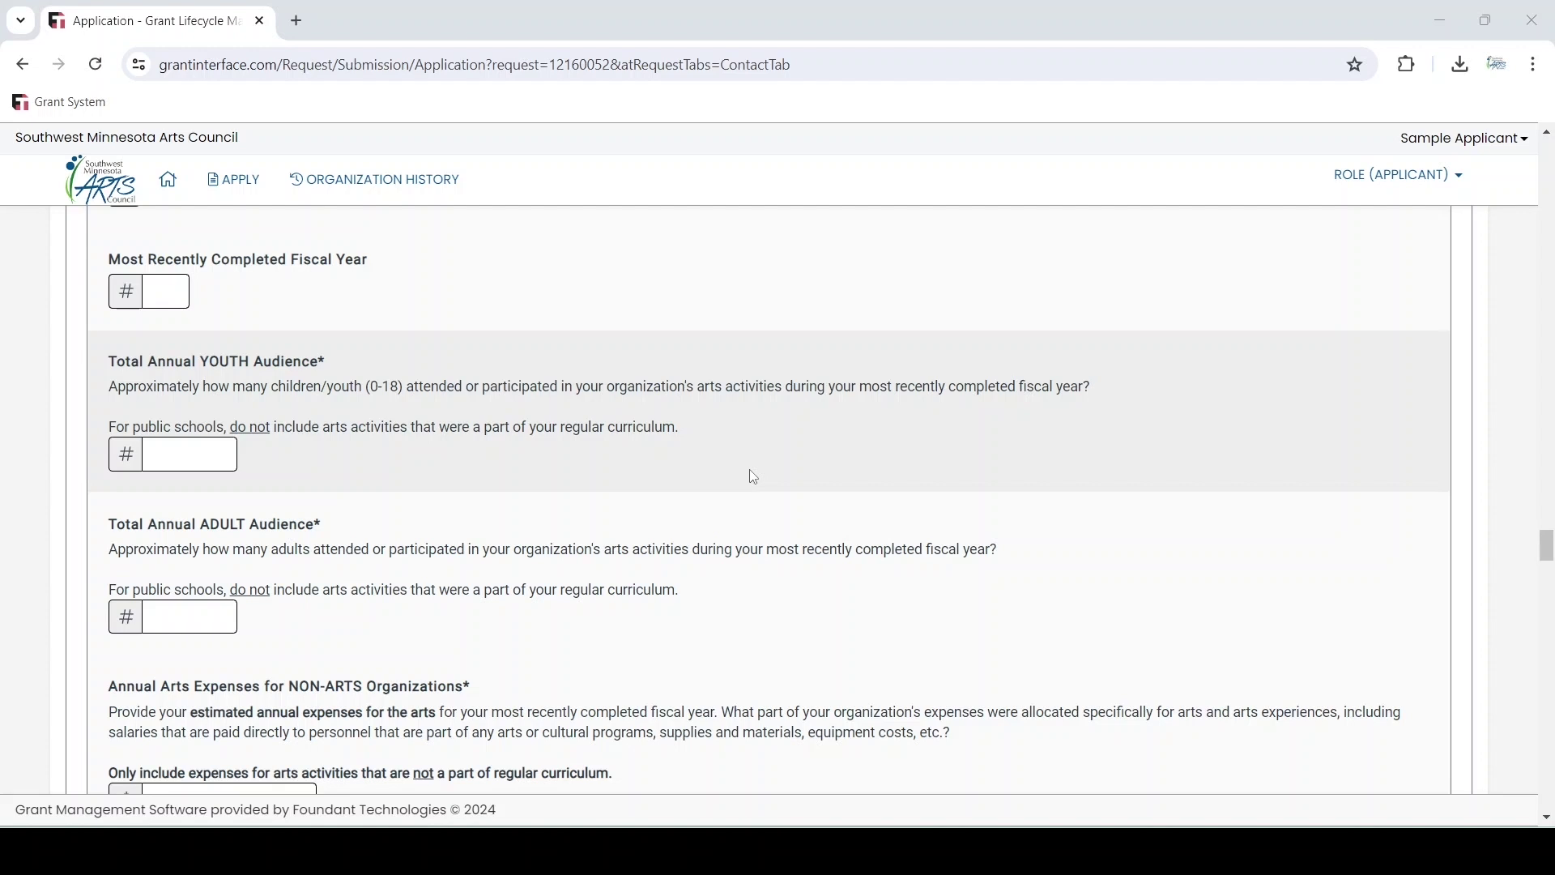
{"action": "scroll", "coordinate": [753, 477], "scroll_direction": "down", "scroll_amount": 4}
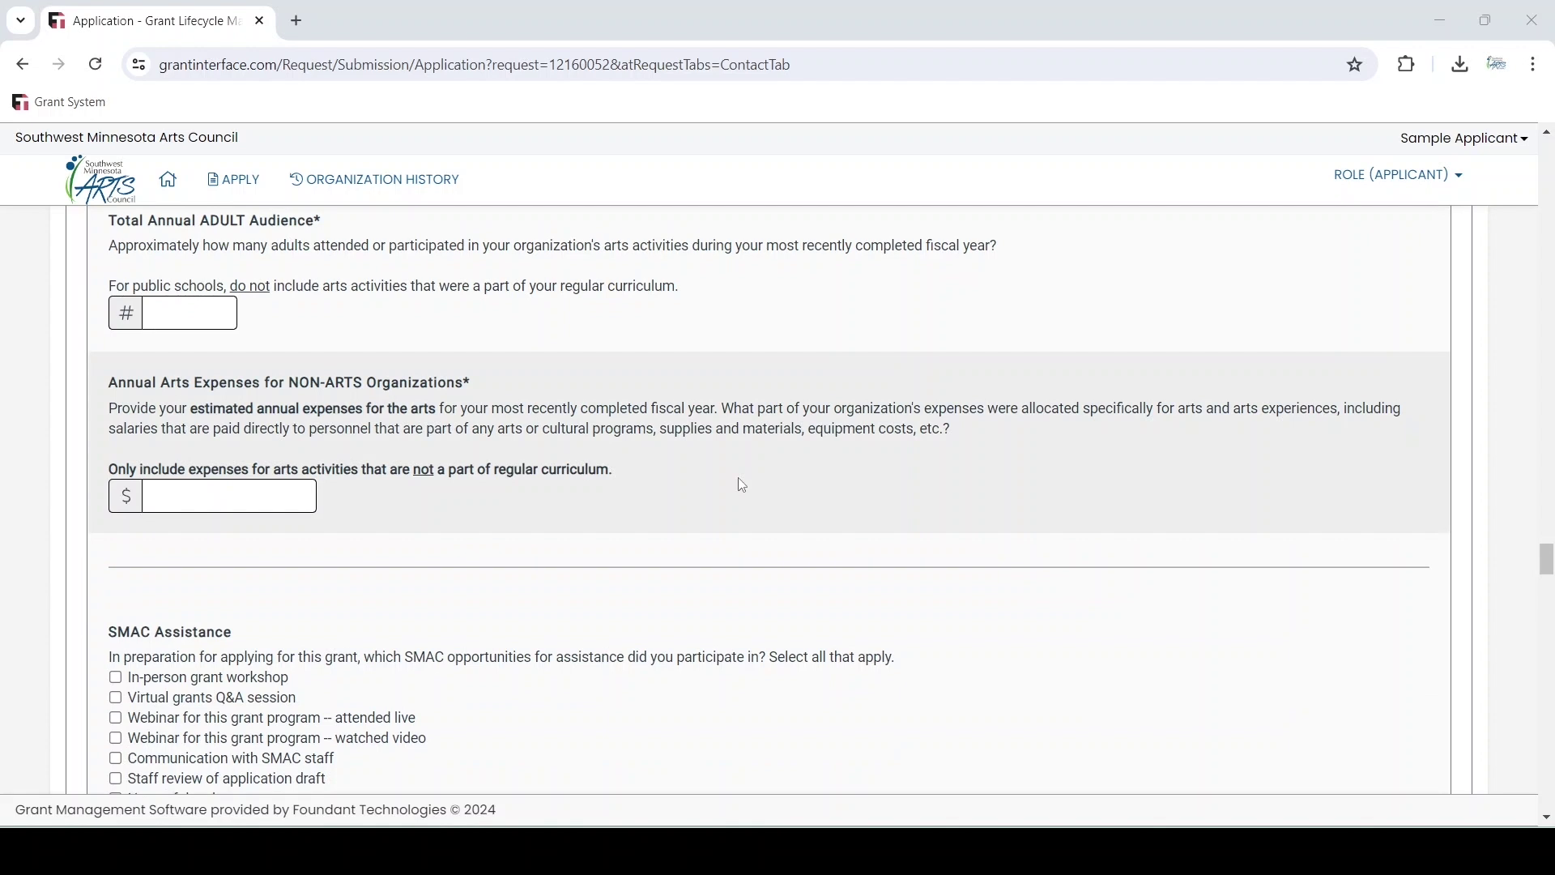
{"action": "scroll", "coordinate": [742, 484], "scroll_direction": "down", "scroll_amount": 4}
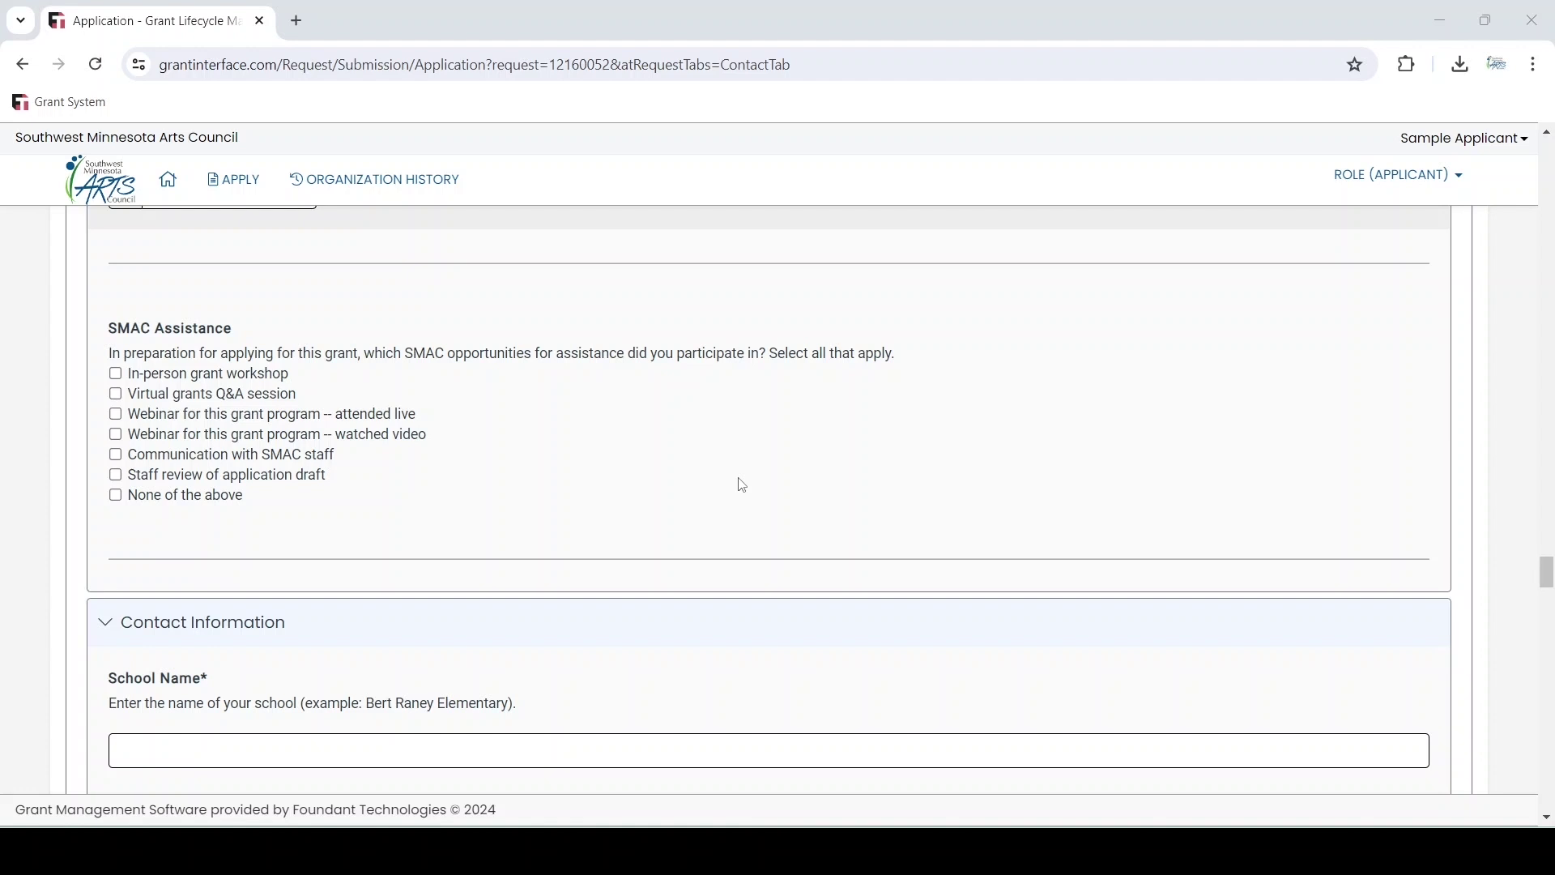
Scroll through Contact Information, Grantwriter, Certification and Electronic Signatures to Application Process Feedback
{"action": "scroll", "coordinate": [742, 484], "scroll_direction": "down", "scroll_amount": 5}
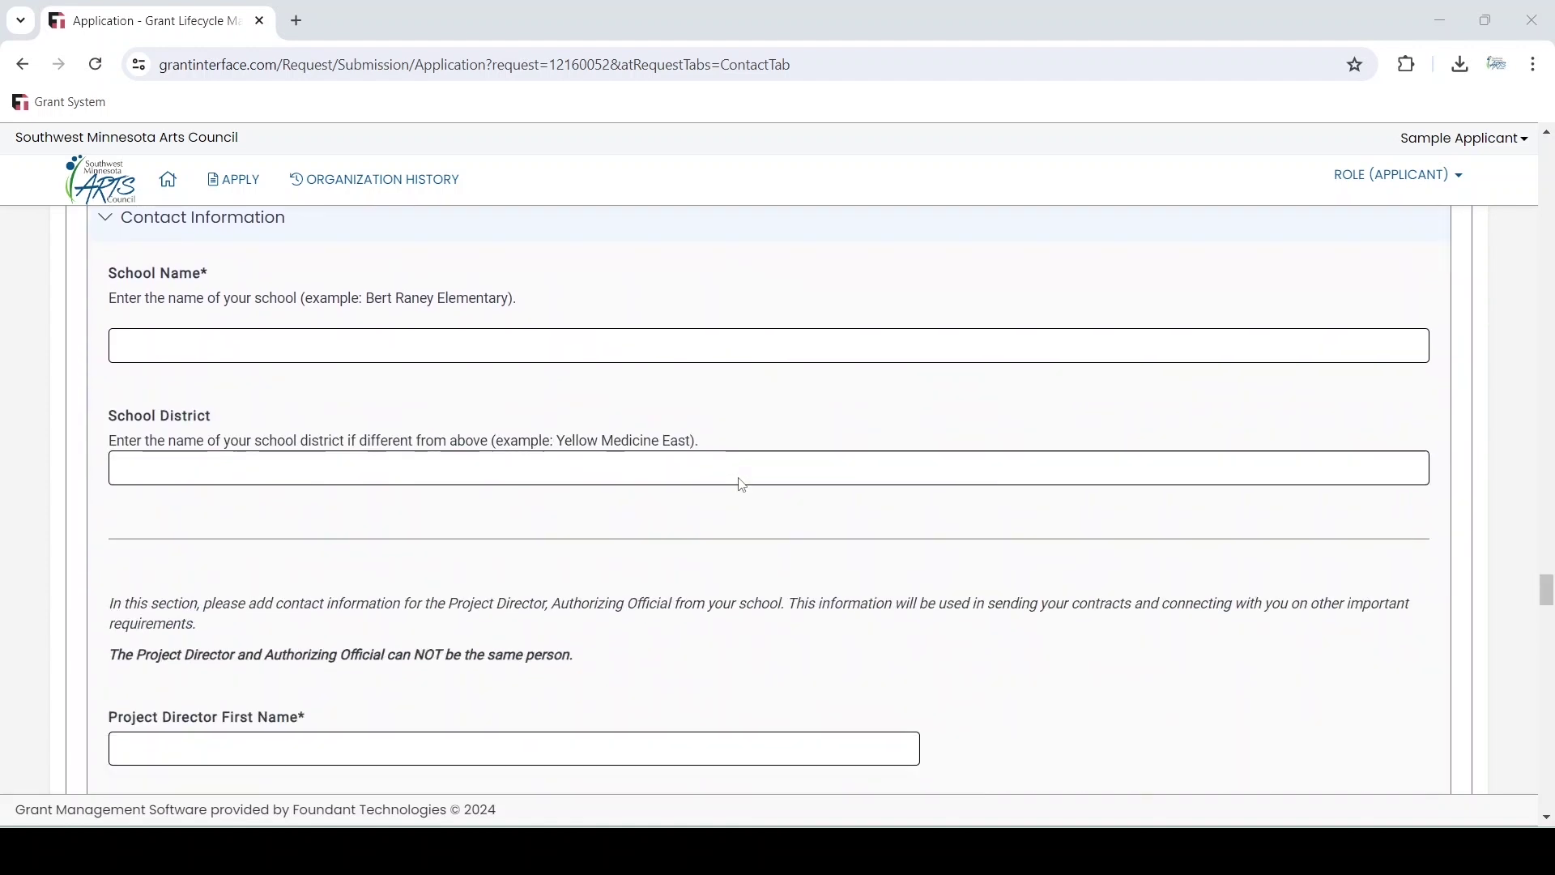
{"action": "scroll", "coordinate": [742, 484], "scroll_direction": "down", "scroll_amount": 3}
{"action": "scroll", "coordinate": [742, 485], "scroll_direction": "down", "scroll_amount": 2}
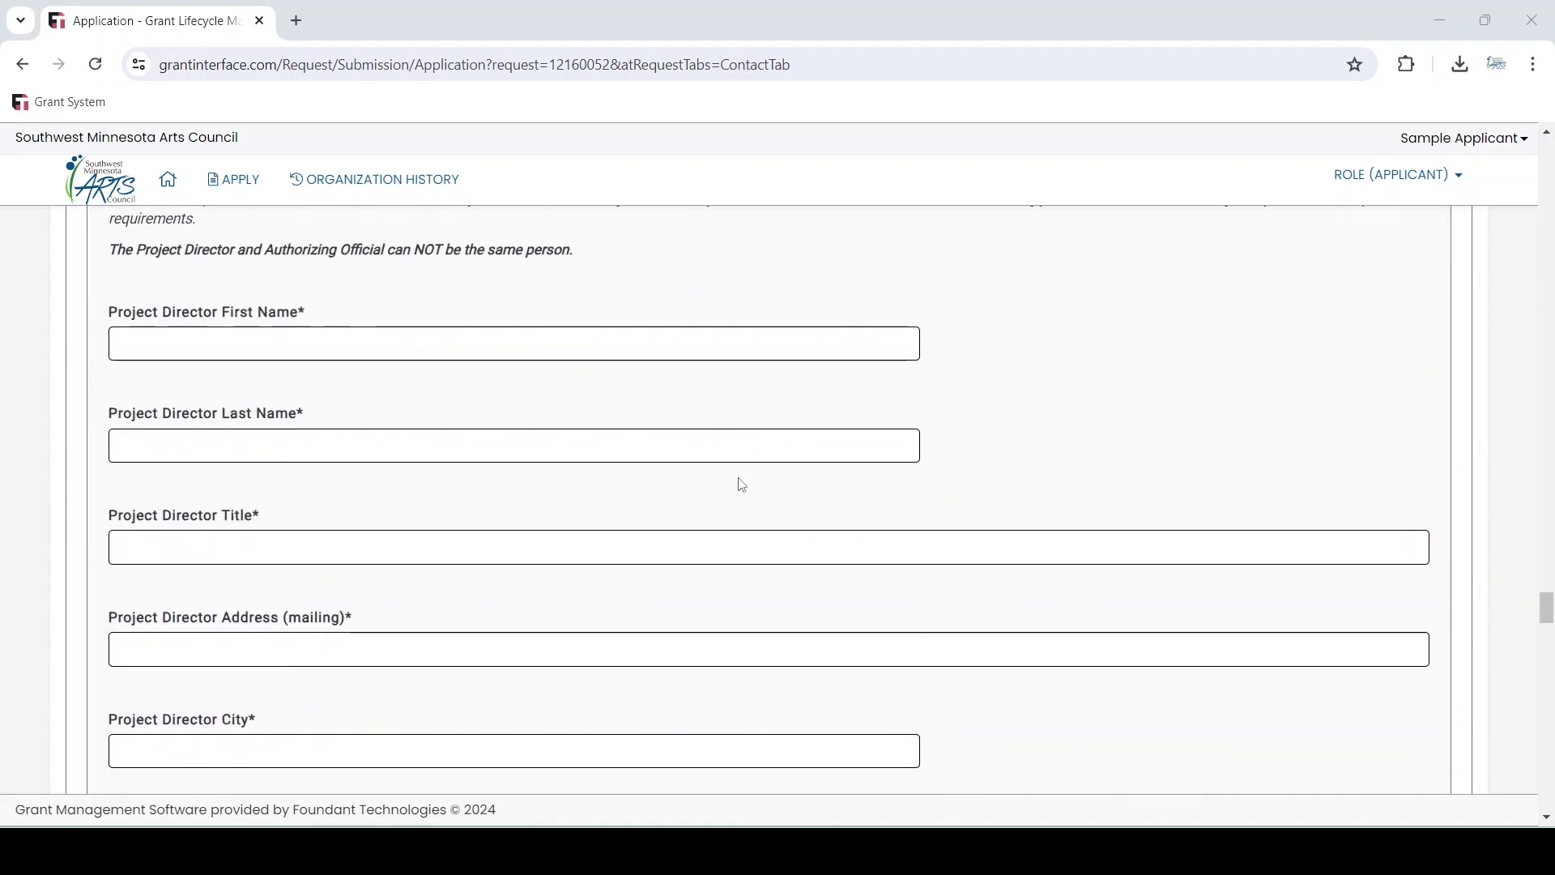
{"action": "scroll", "coordinate": [742, 484], "scroll_direction": "down", "scroll_amount": 1}
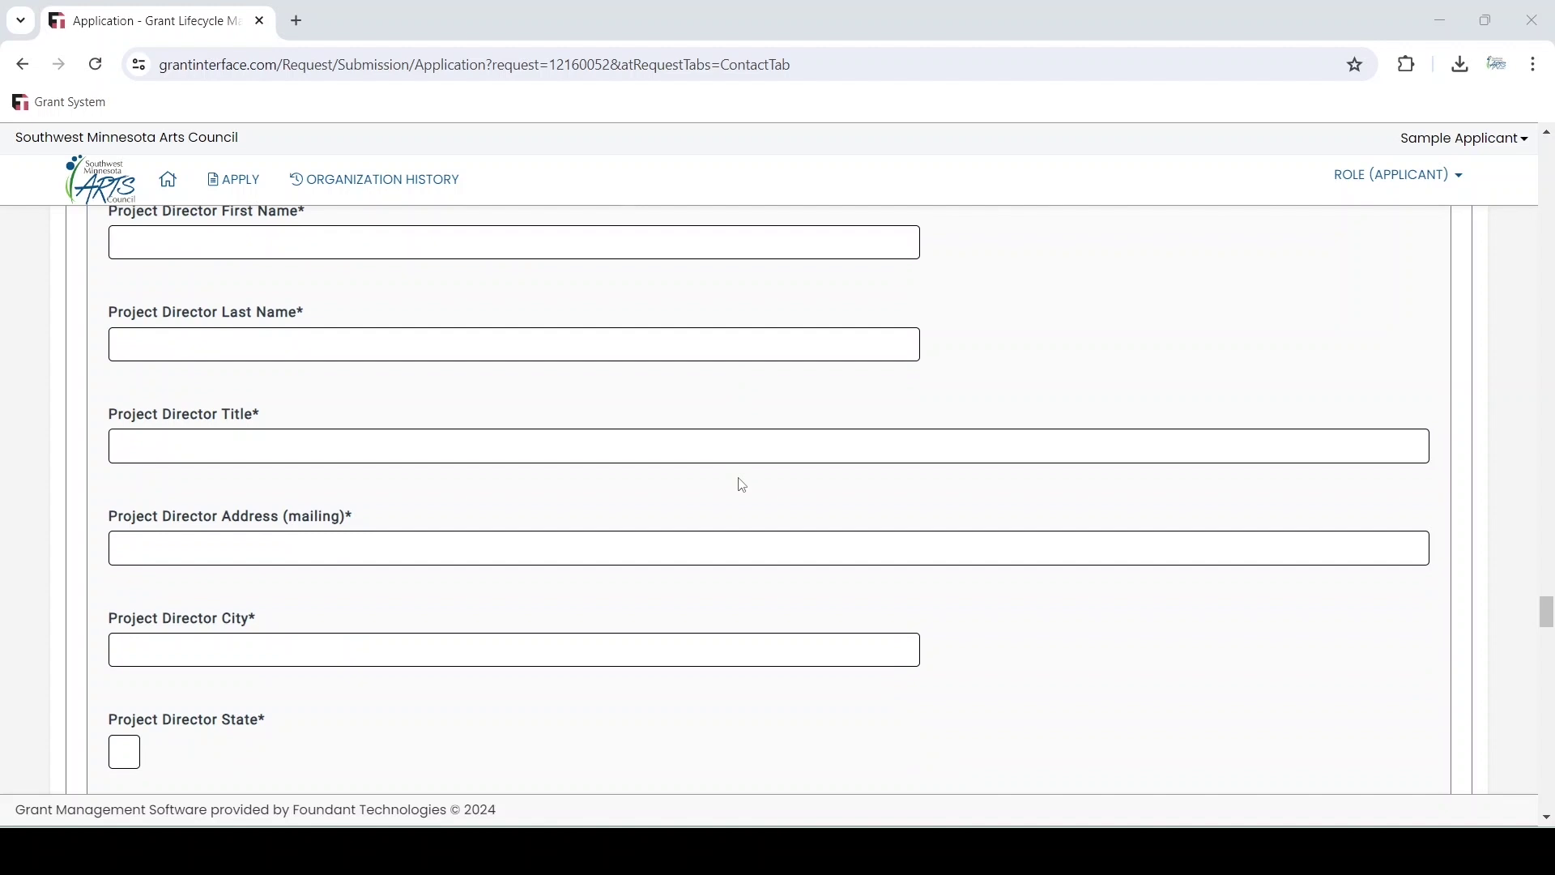
{"action": "scroll", "coordinate": [742, 485], "scroll_direction": "down", "scroll_amount": 10}
{"action": "scroll", "coordinate": [742, 485], "scroll_direction": "down", "scroll_amount": 9}
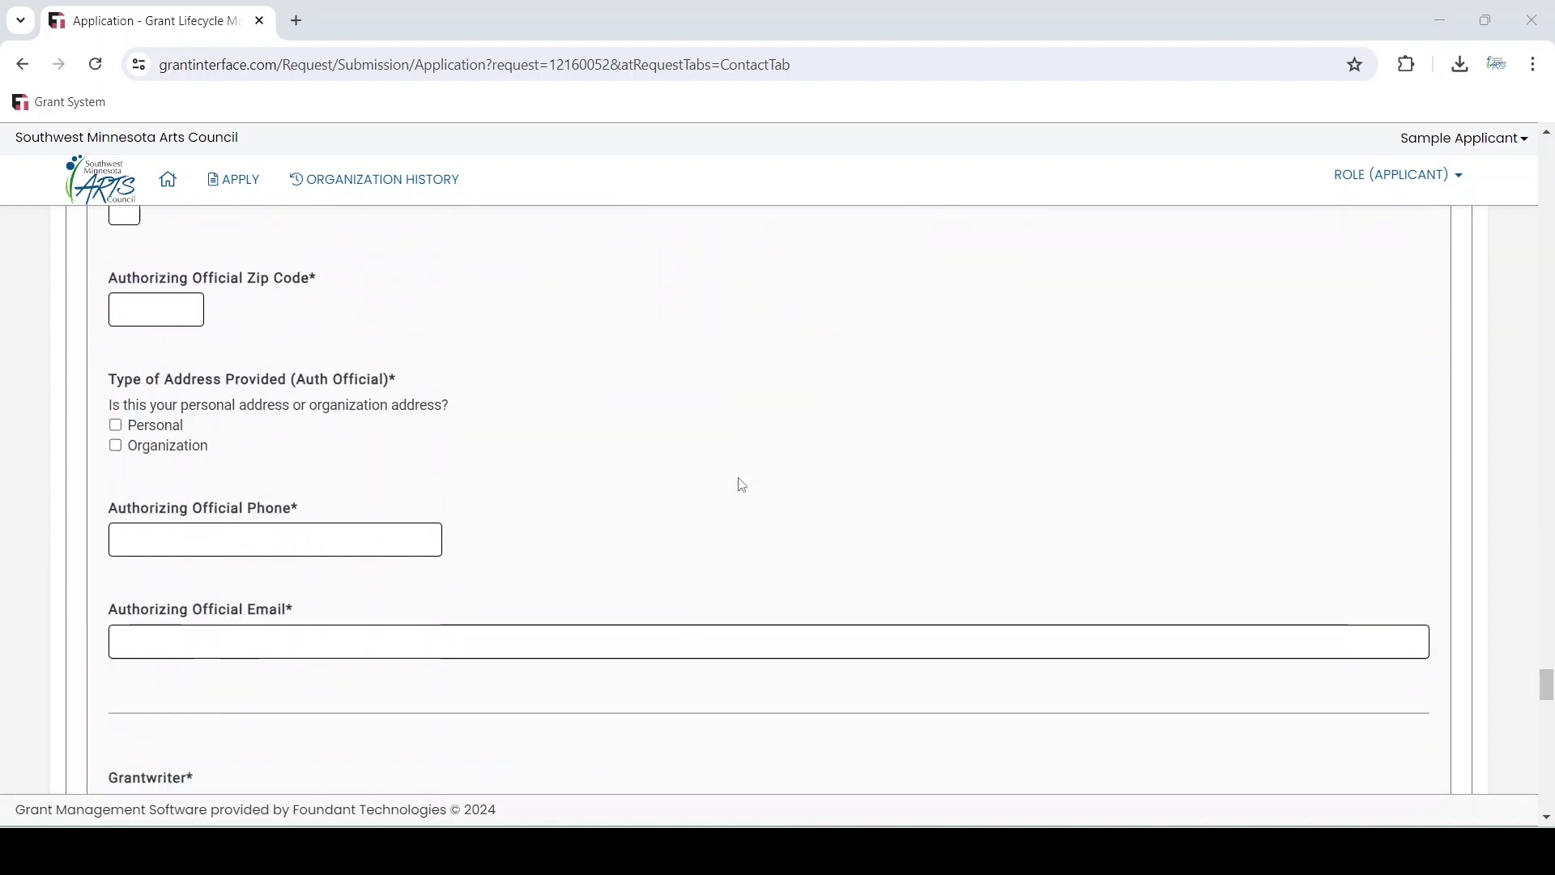
{"action": "scroll", "coordinate": [742, 484], "scroll_direction": "down", "scroll_amount": 5}
{"action": "scroll", "coordinate": [742, 485], "scroll_direction": "down", "scroll_amount": 1}
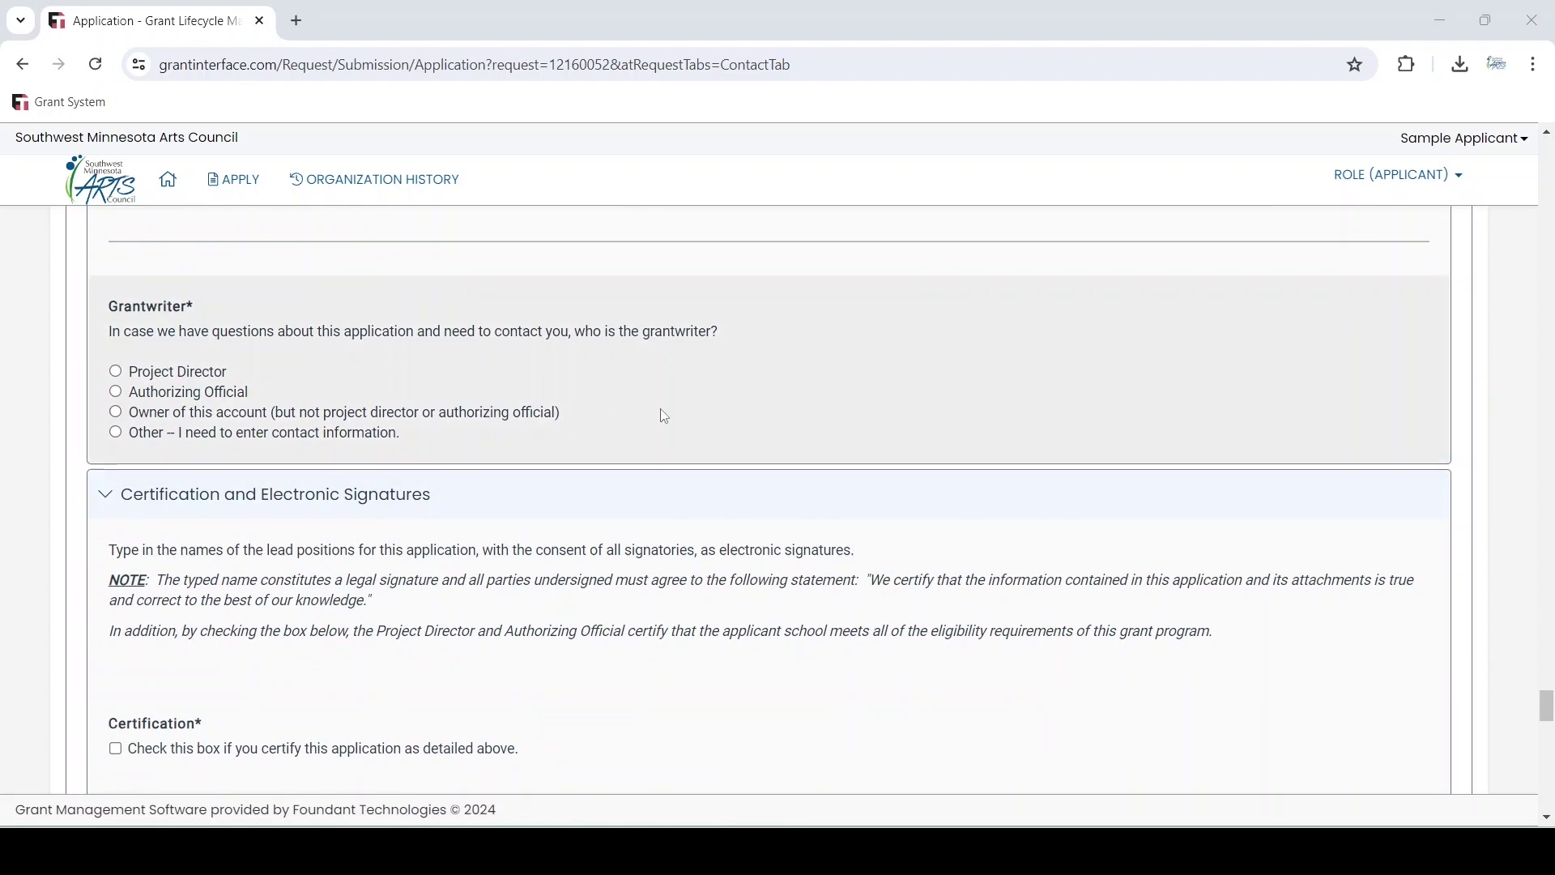
{"action": "scroll", "coordinate": [664, 416], "scroll_direction": "down", "scroll_amount": 3}
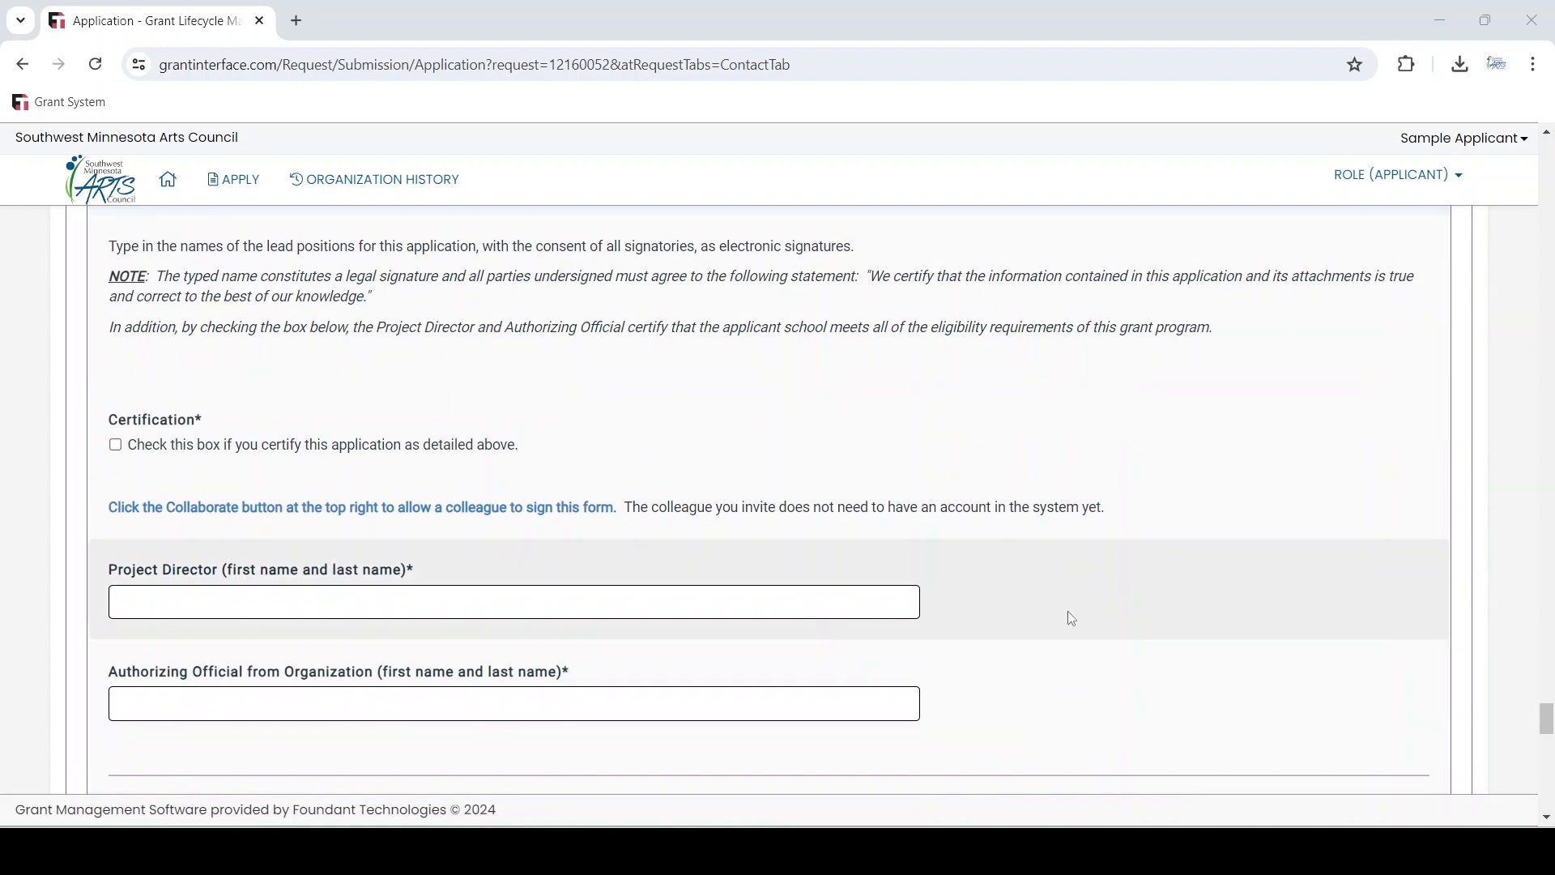
{"action": "scroll", "coordinate": [1072, 619], "scroll_direction": "down", "scroll_amount": 6}
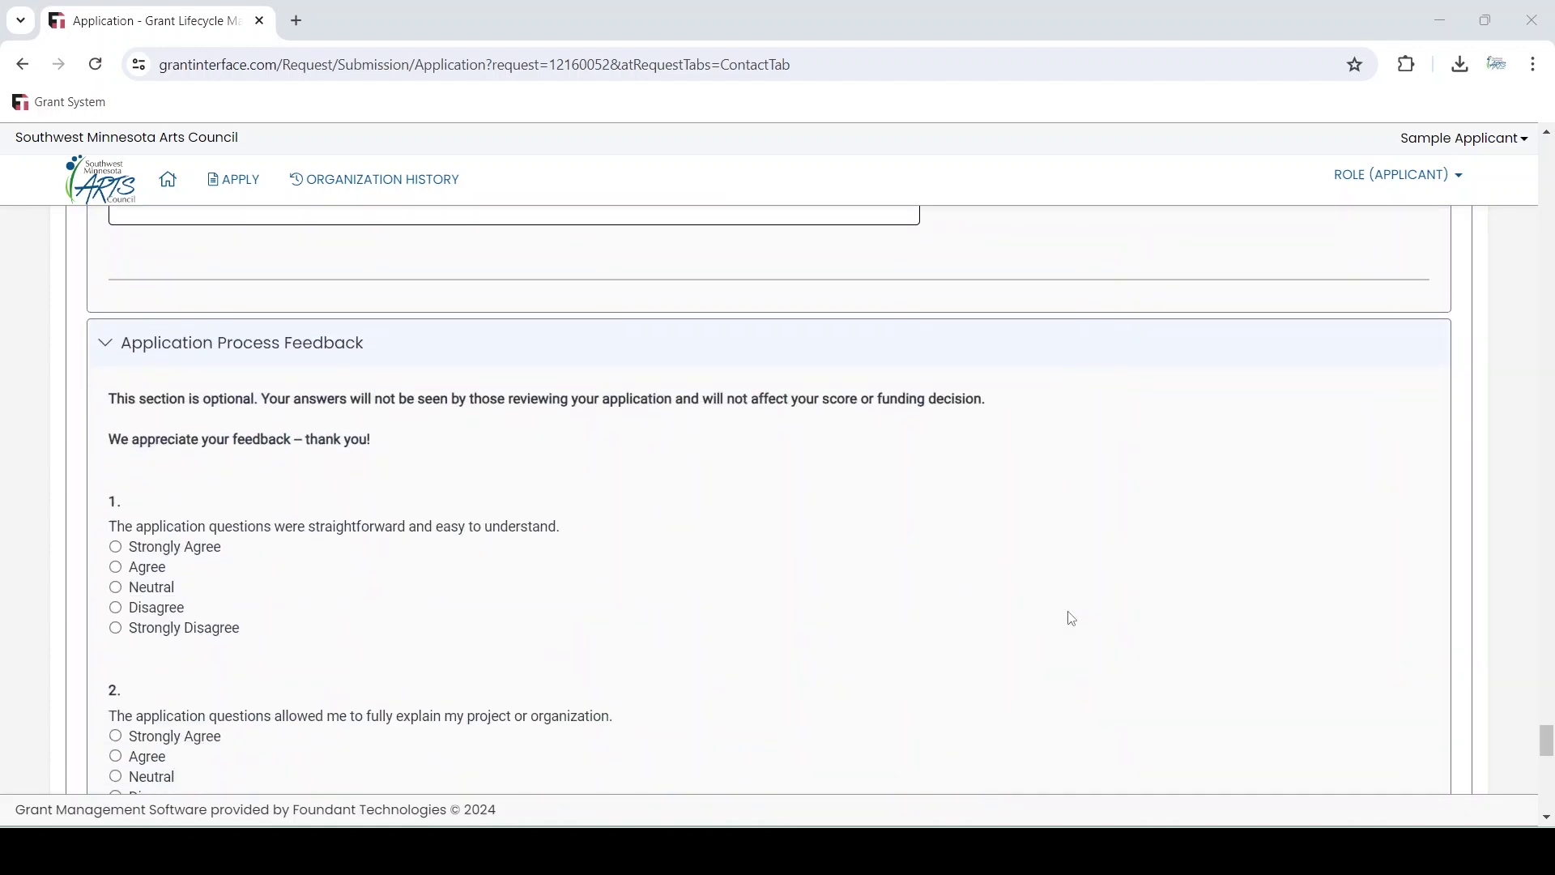
Scroll through the feedback rating questions to the final suggestions question and 05/01/2025 due date
{"action": "scroll", "coordinate": [1072, 619], "scroll_direction": "down", "scroll_amount": 1}
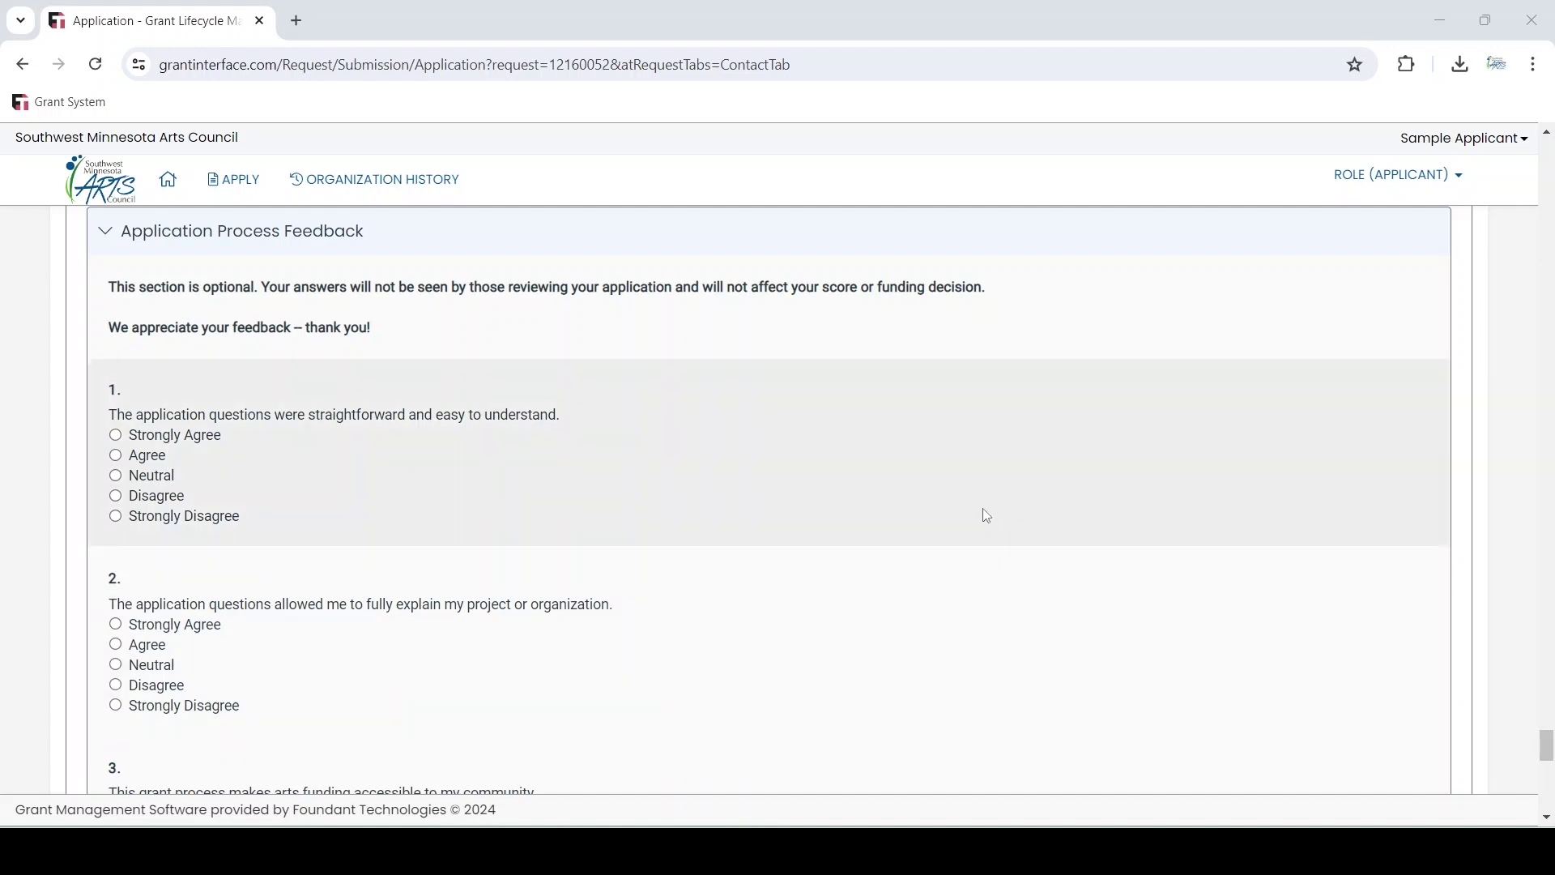
{"action": "scroll", "coordinate": [987, 516], "scroll_direction": "down", "scroll_amount": 9}
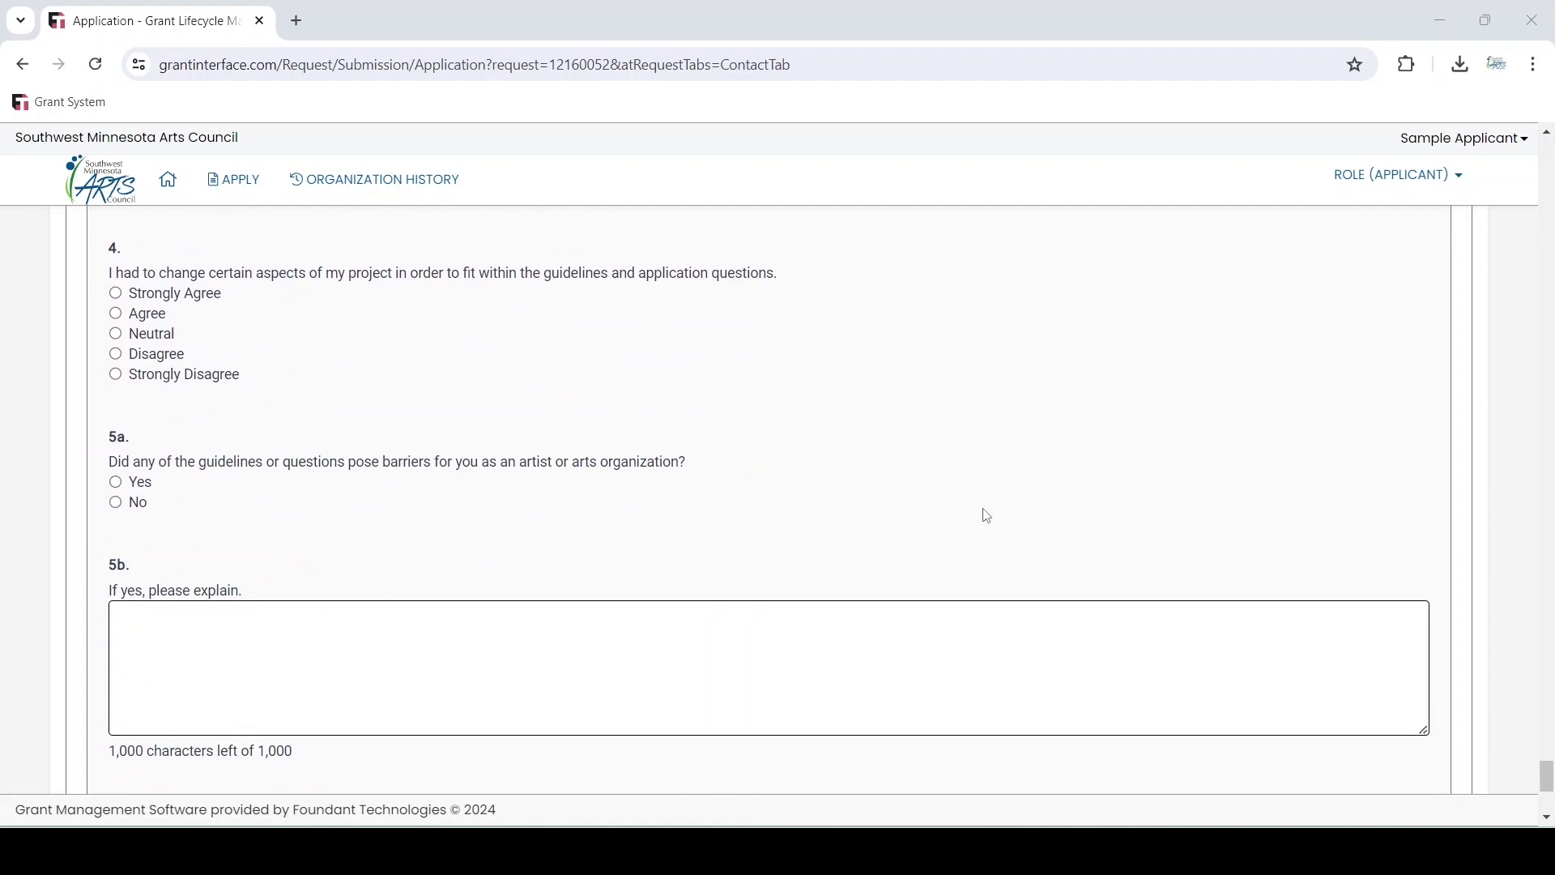
{"action": "scroll", "coordinate": [987, 516], "scroll_direction": "down", "scroll_amount": 1}
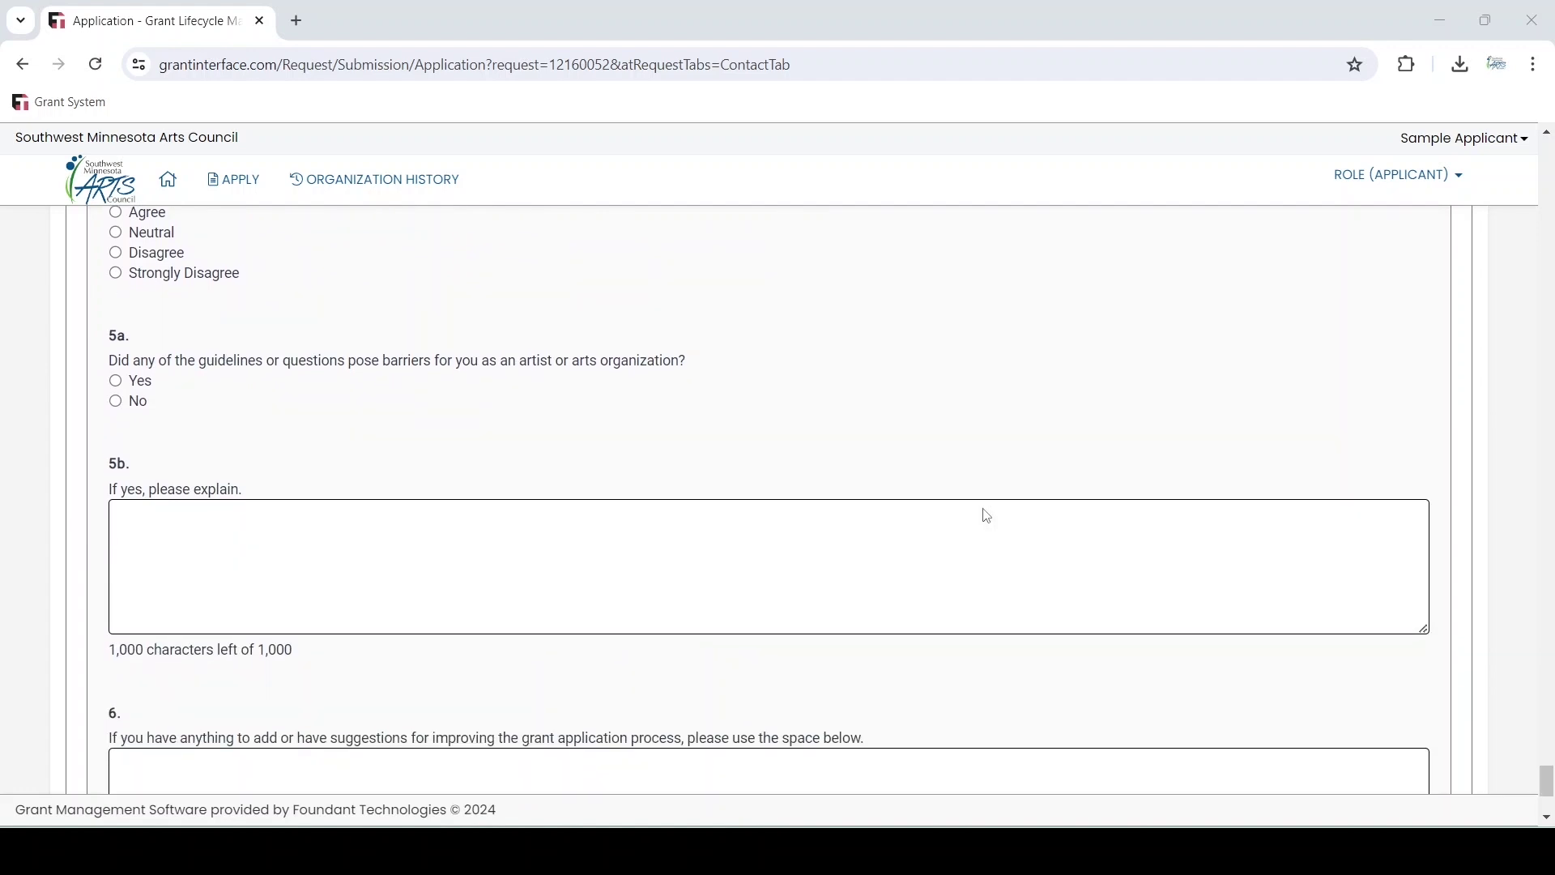
{"action": "scroll", "coordinate": [987, 516], "scroll_direction": "down", "scroll_amount": 3}
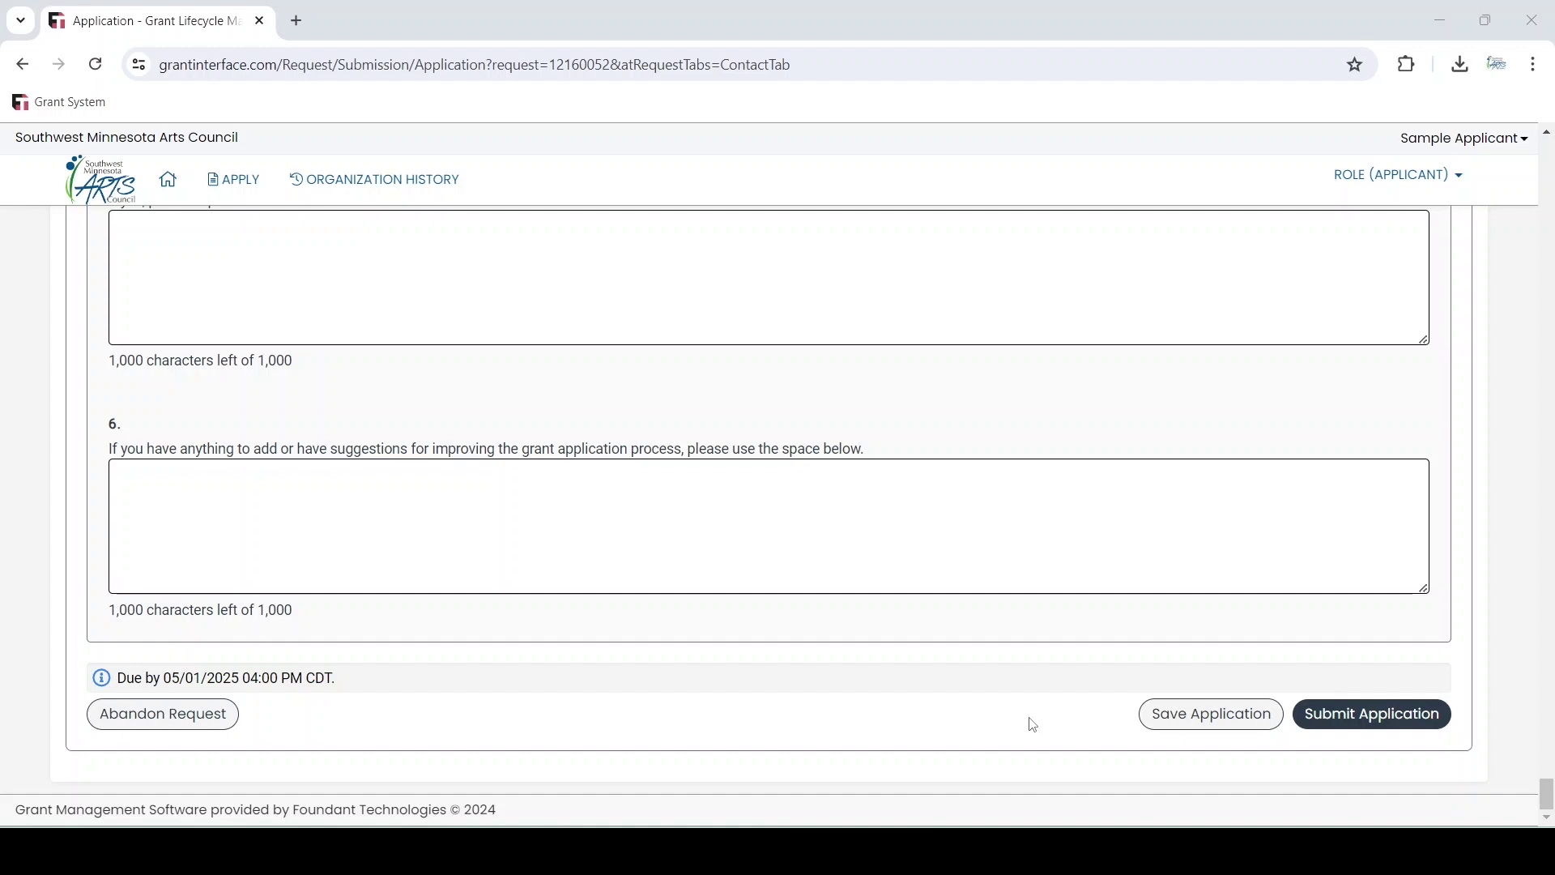
Save the application as a draft, review the unanswered required questions, and return to the dashboard
{"action": "left_click", "coordinate": [1189, 715]}
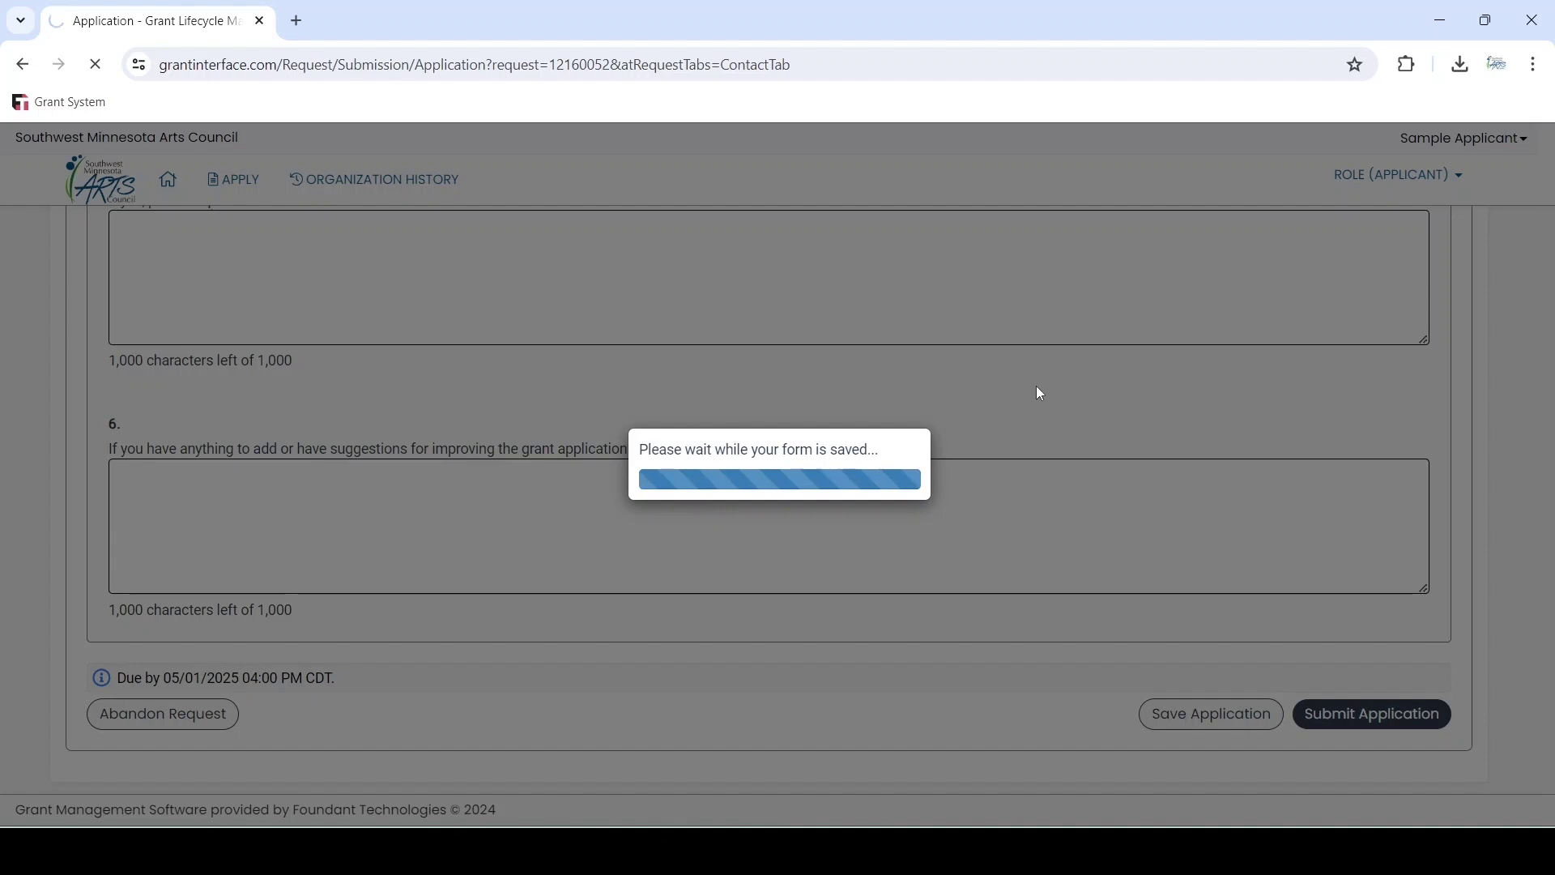
{"action": "scroll", "coordinate": [1037, 393], "scroll_direction": "down", "scroll_amount": 4}
{"action": "scroll", "coordinate": [315, 345], "scroll_direction": "down", "scroll_amount": 2}
{"action": "scroll", "coordinate": [315, 344], "scroll_direction": "down", "scroll_amount": 3}
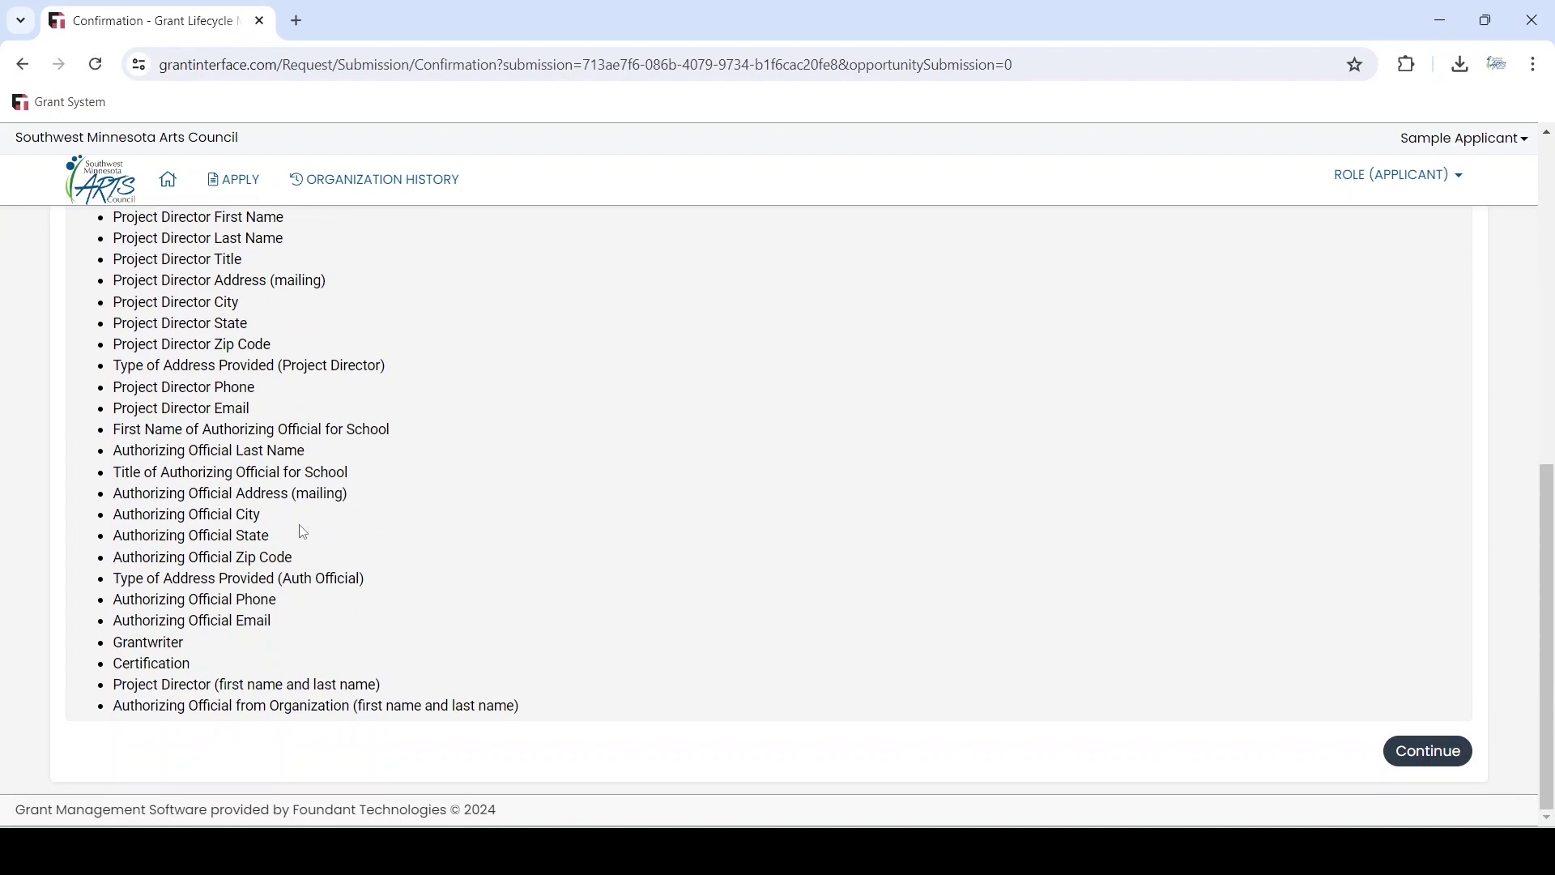
{"action": "scroll", "coordinate": [303, 532], "scroll_direction": "up", "scroll_amount": 10}
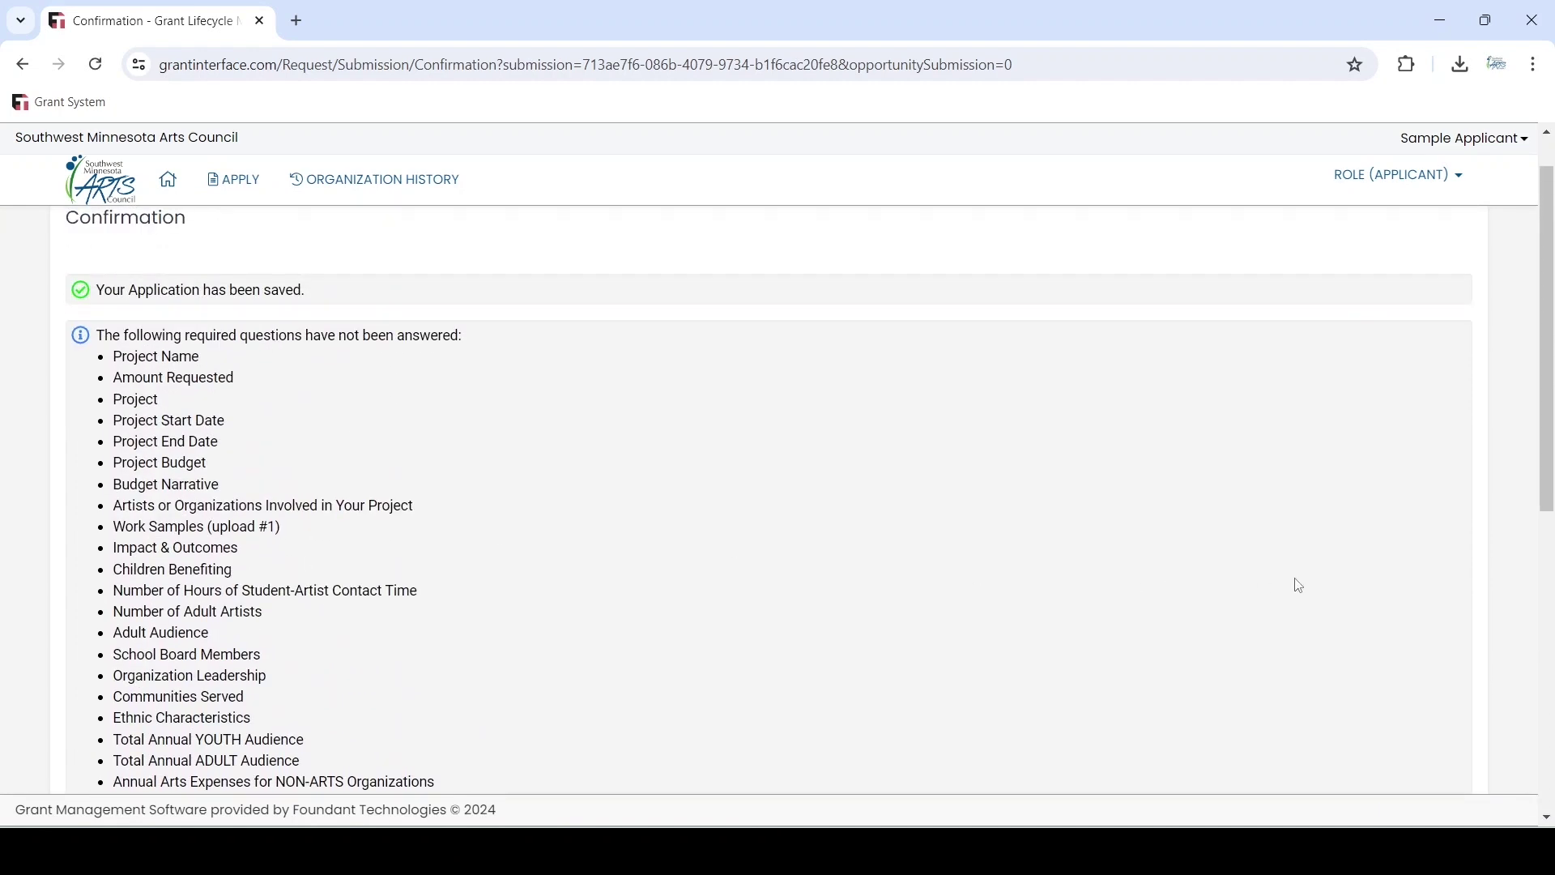
{"action": "scroll", "coordinate": [1300, 585], "scroll_direction": "down", "scroll_amount": 10}
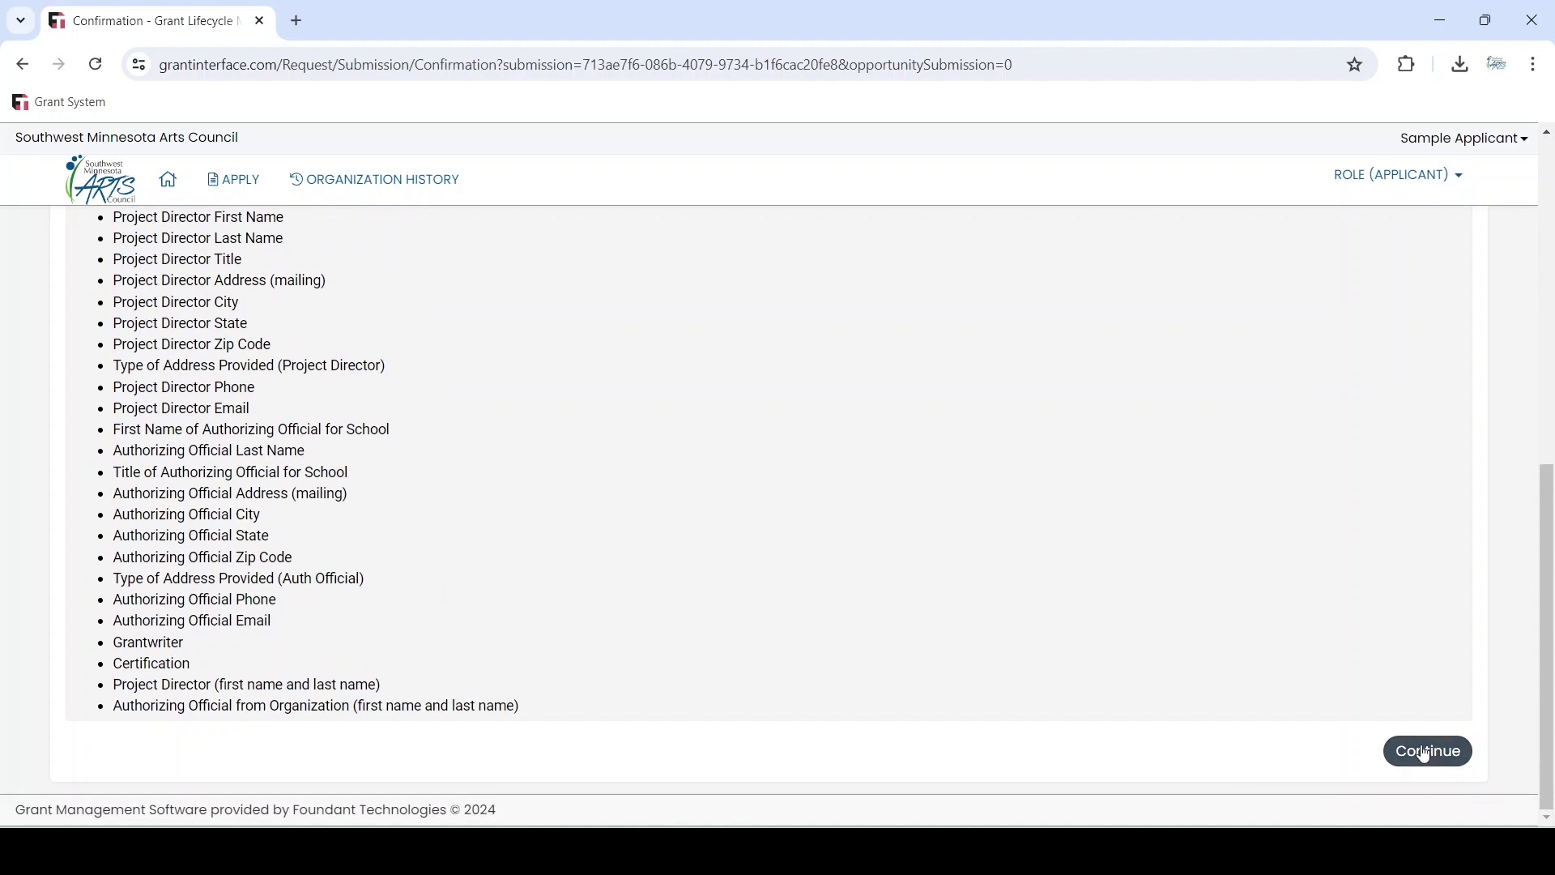
{"action": "left_click", "coordinate": [172, 185]}
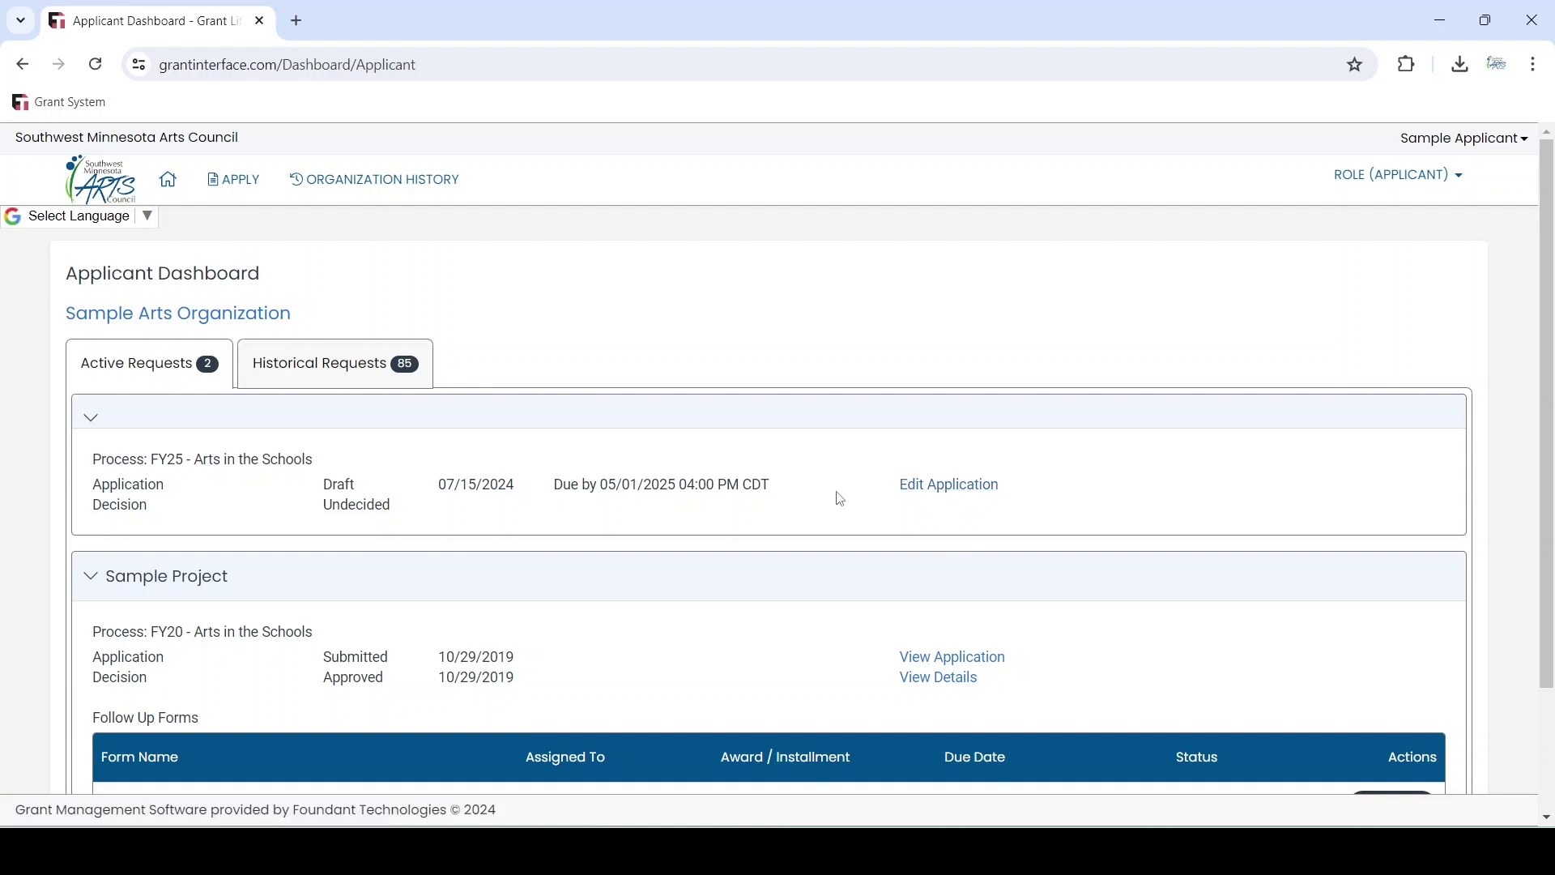
Check the active requests: the FY25 Arts in the Schools draft and approved FY20 Sample Project
{"action": "scroll", "coordinate": [841, 500], "scroll_direction": "down", "scroll_amount": 2}
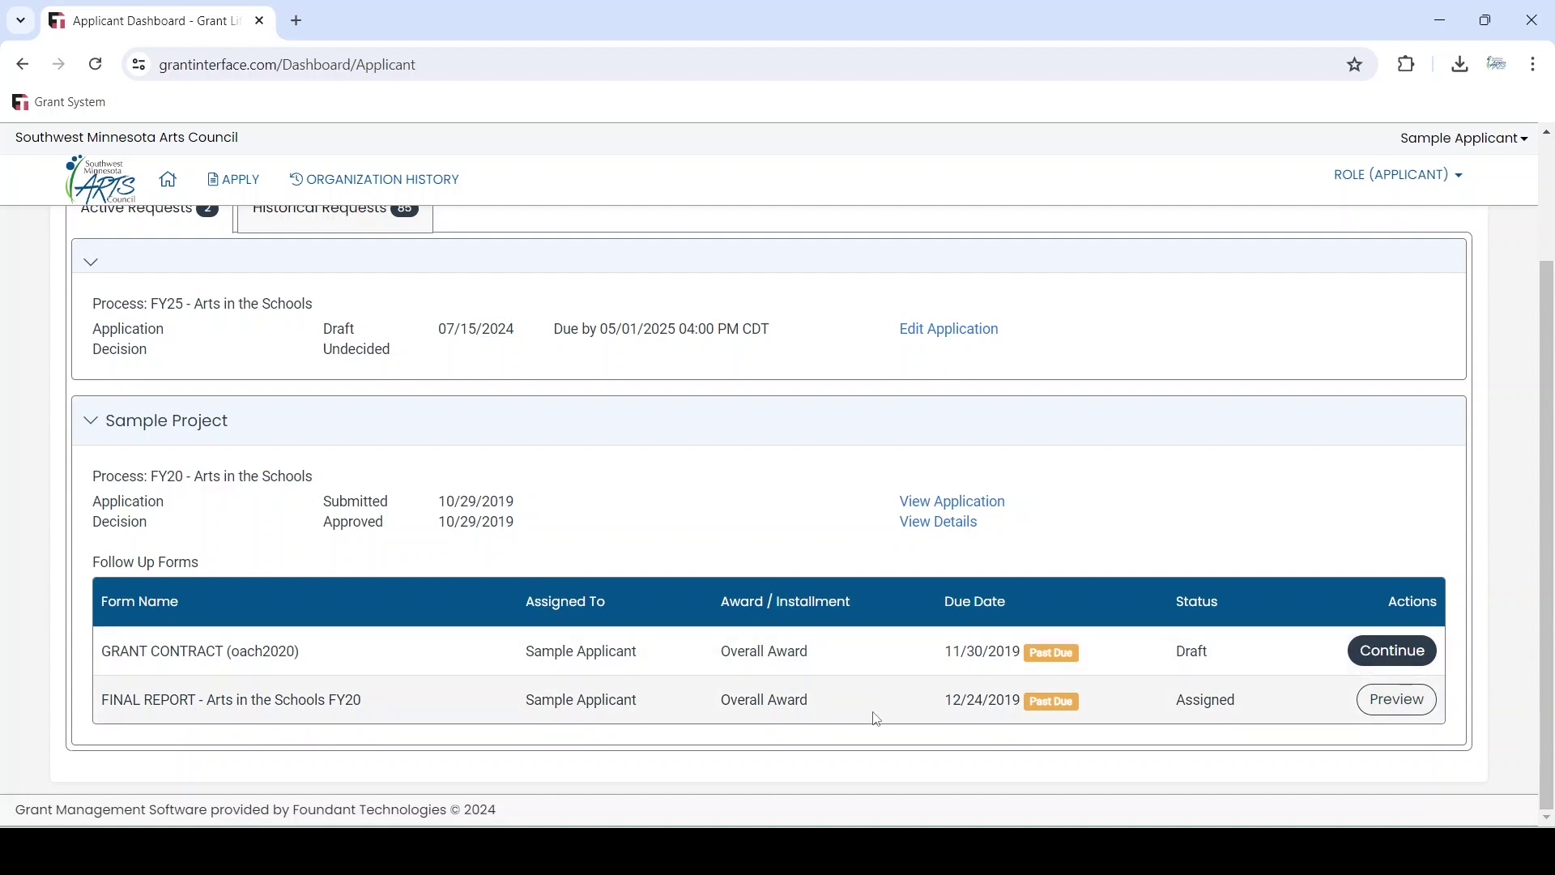
{"action": "scroll", "coordinate": [1055, 359], "scroll_direction": "up", "scroll_amount": 2}
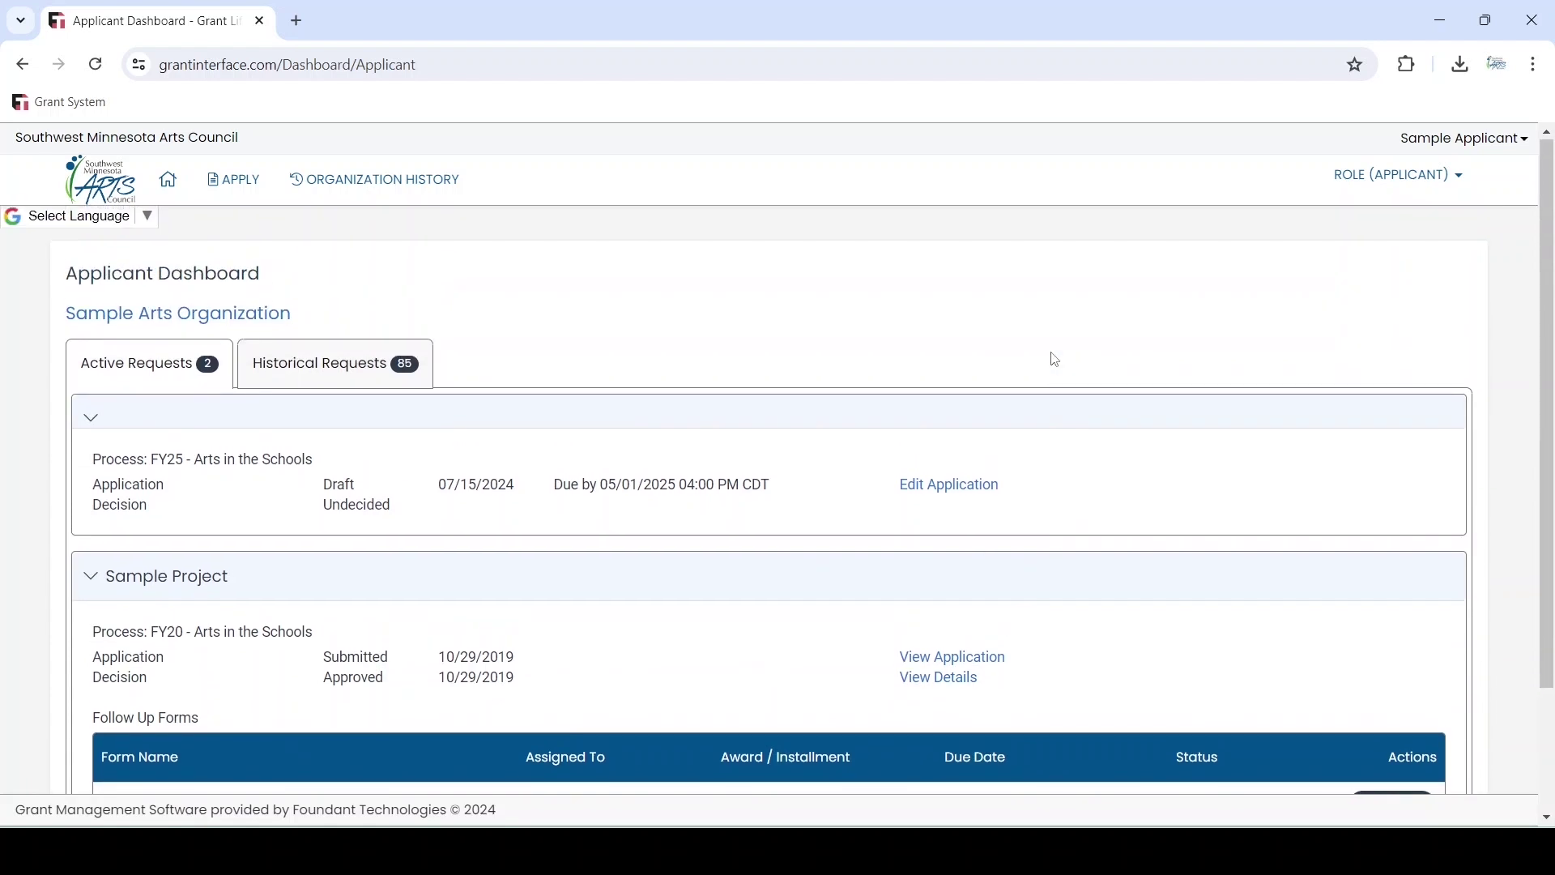